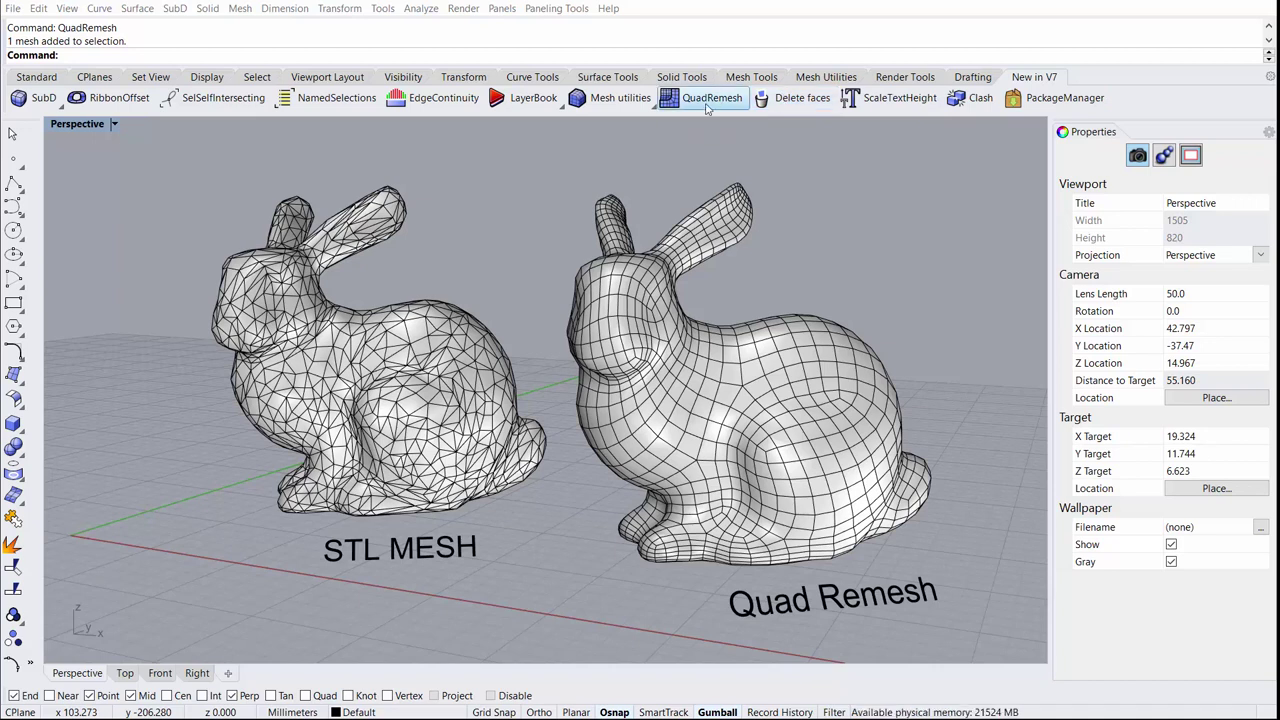
Browse the mesh and SubD tool menus without running any command
click(654, 110)
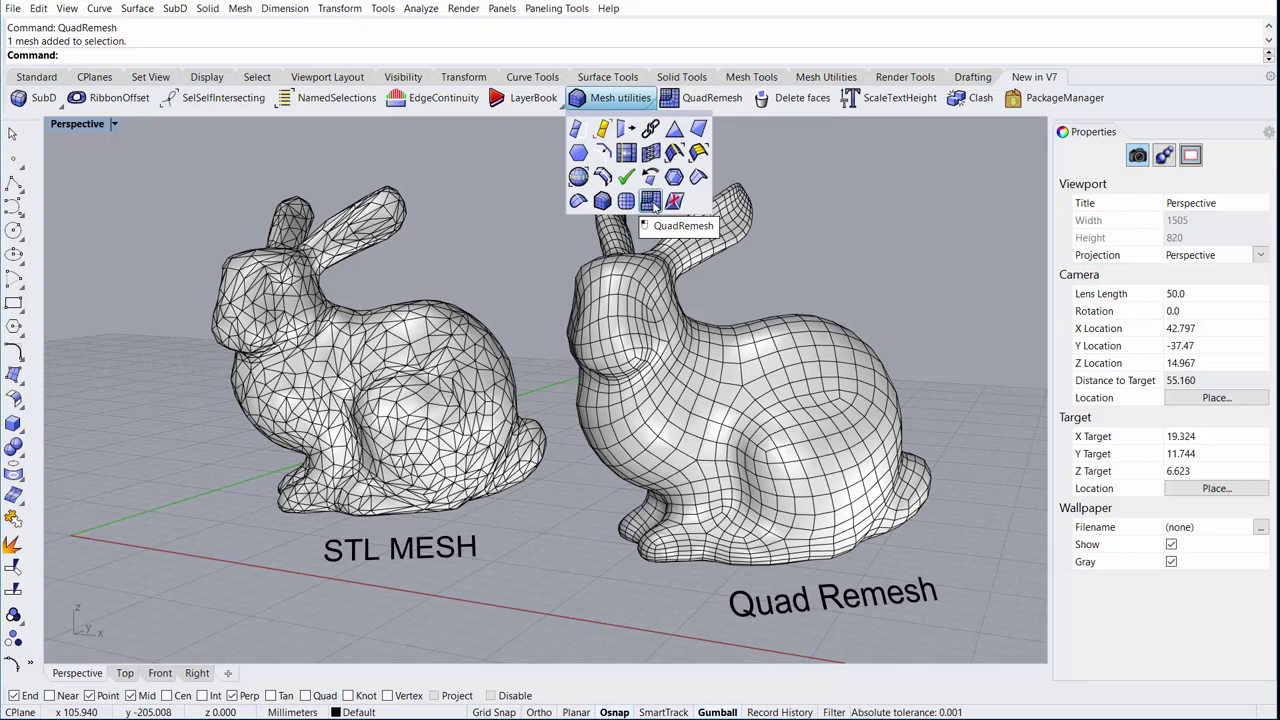
click(239, 9)
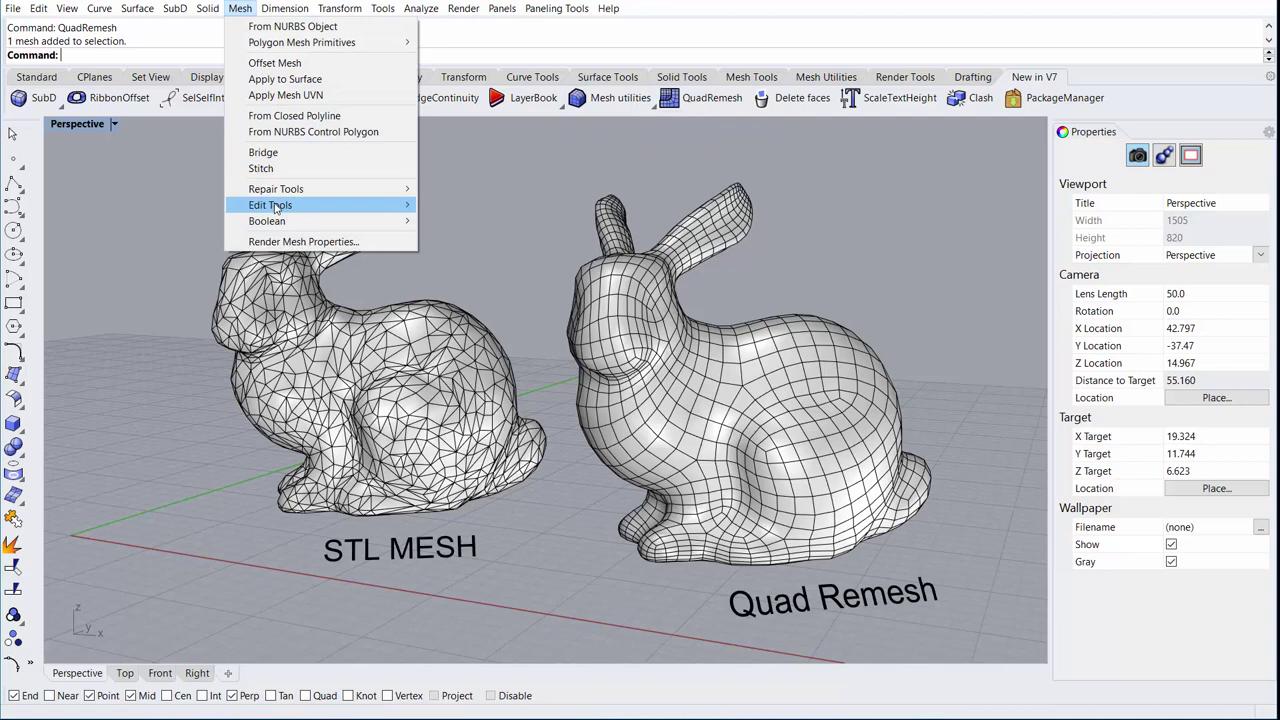
mouse_move(270, 205)
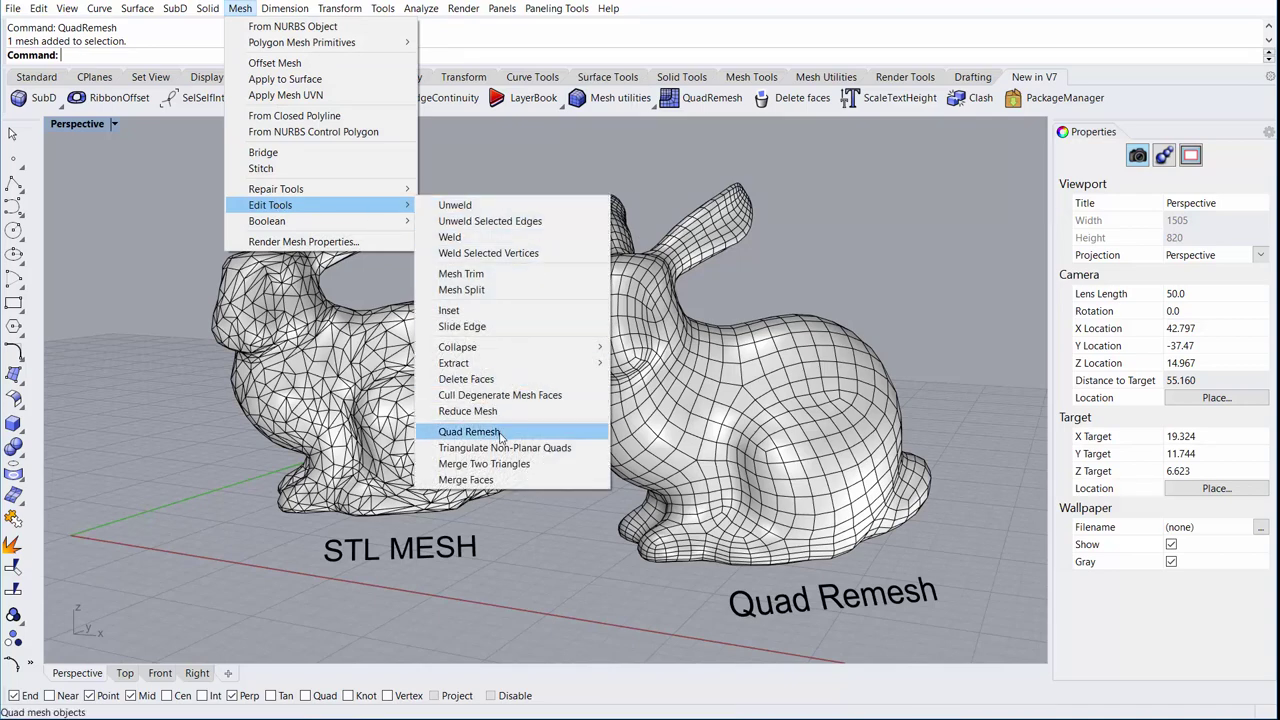
key(Escape)
key(Escape)
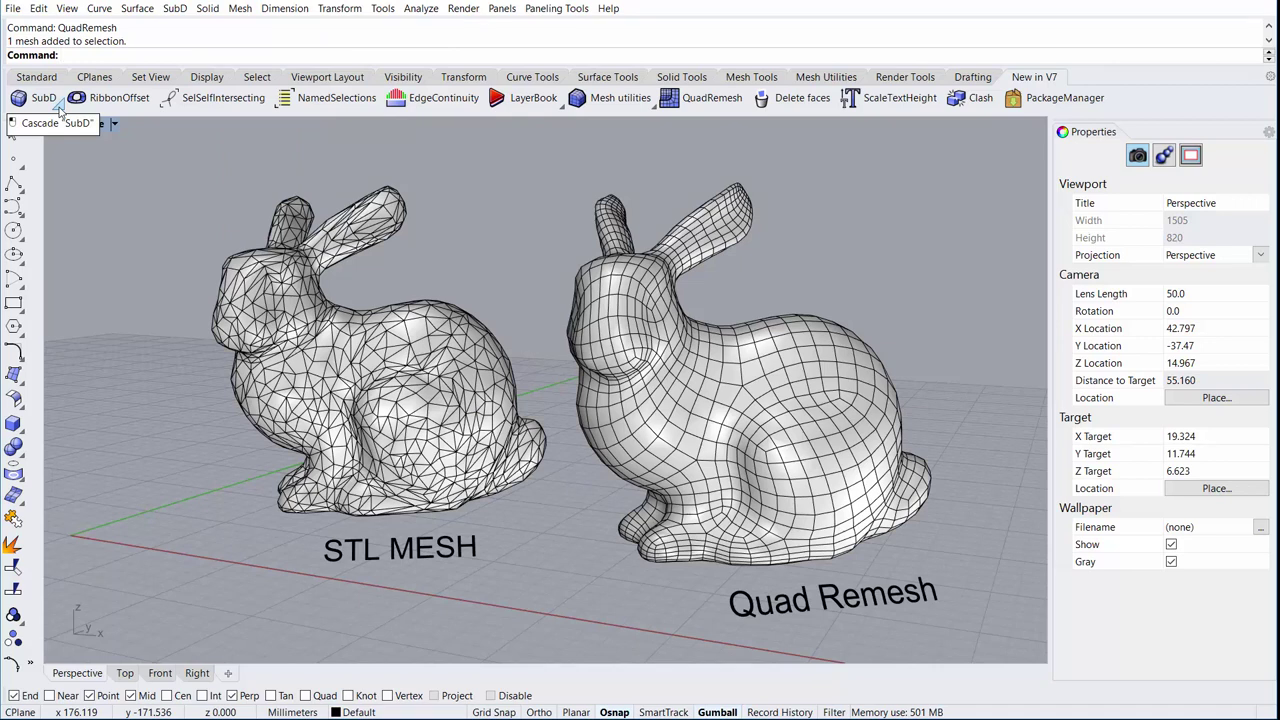
click(60, 112)
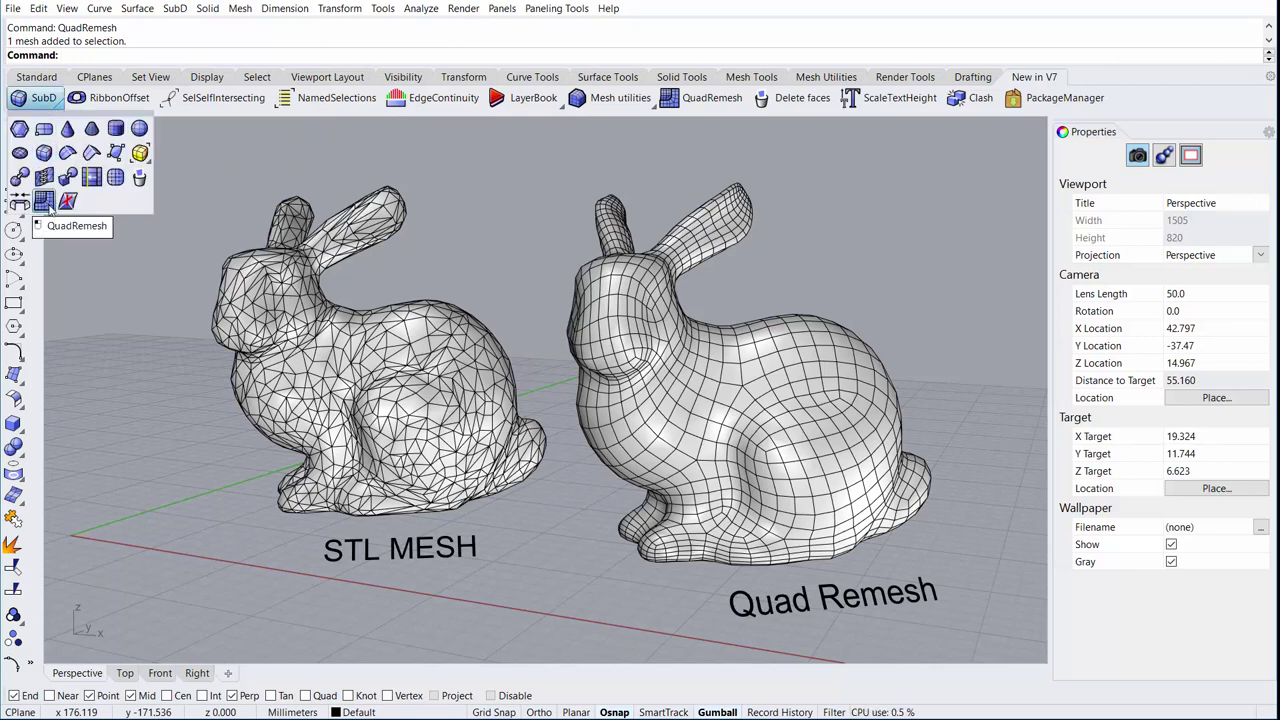
click(173, 10)
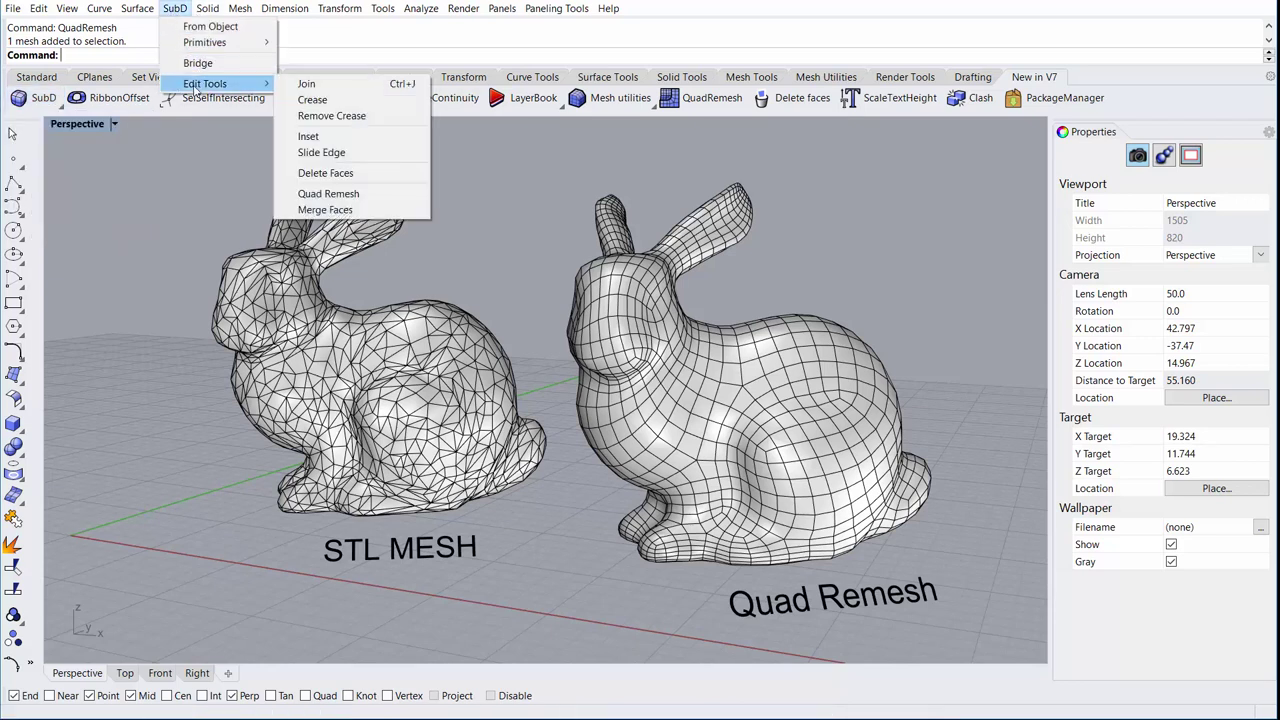
mouse_move(205, 83)
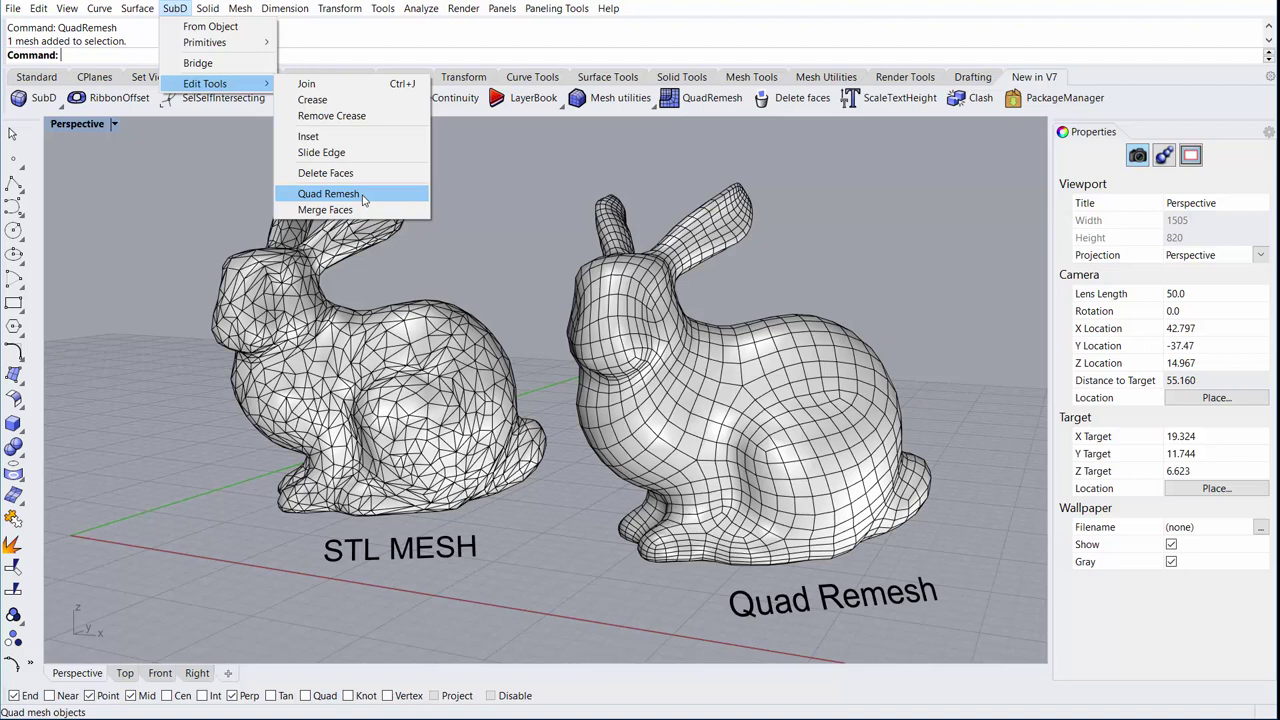
click(433, 58)
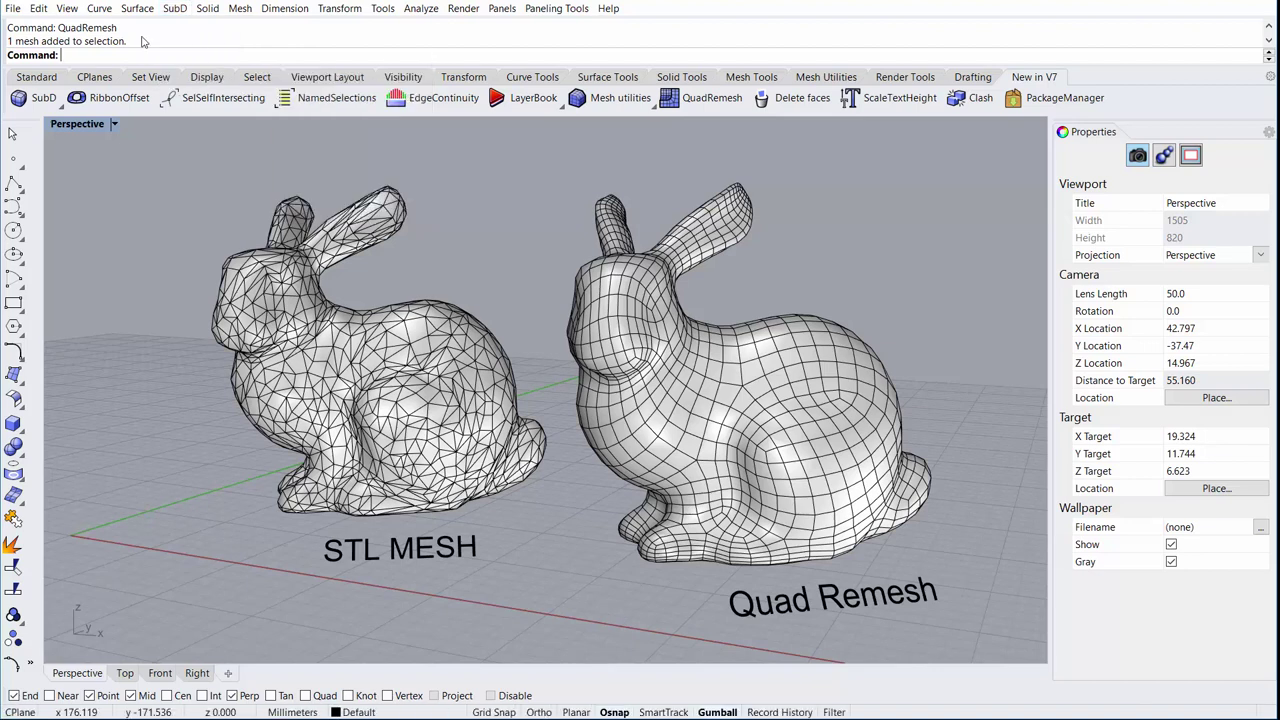
Delete the old quad-remeshed bunny
double_click(88, 29)
drag(89, 30, 122, 33)
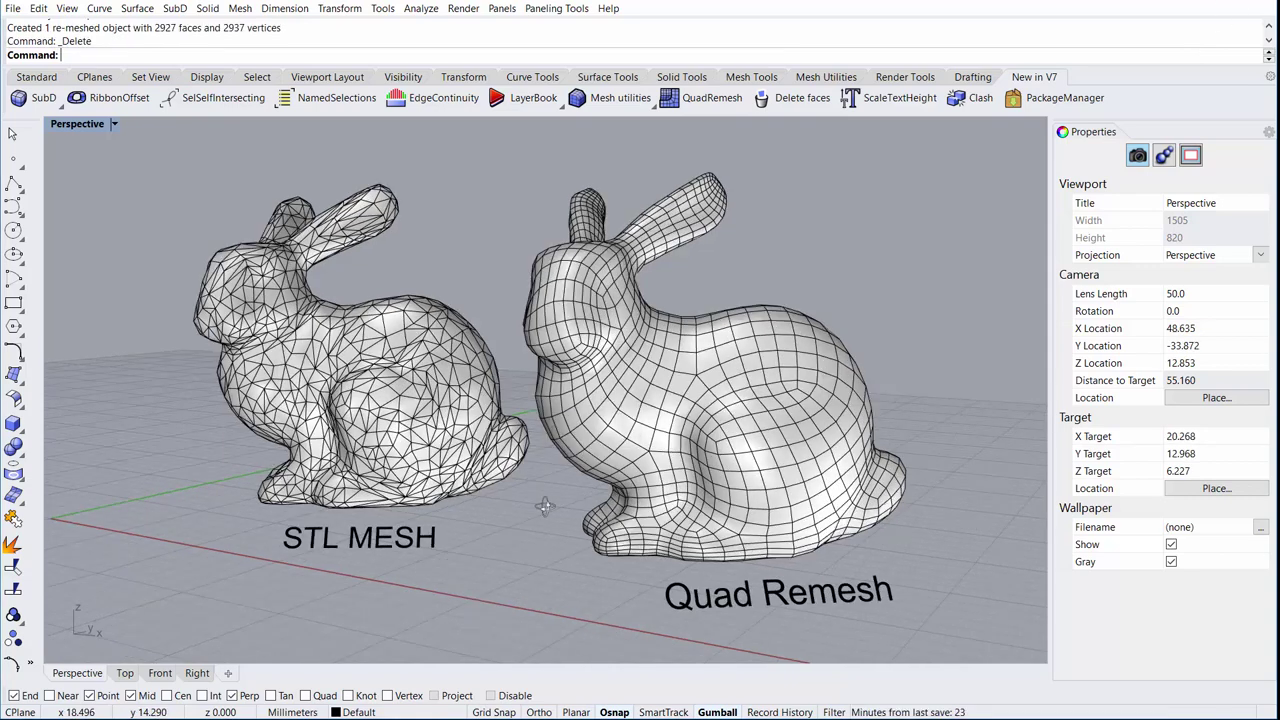
right_drag(552, 423, 574, 507)
click(839, 405)
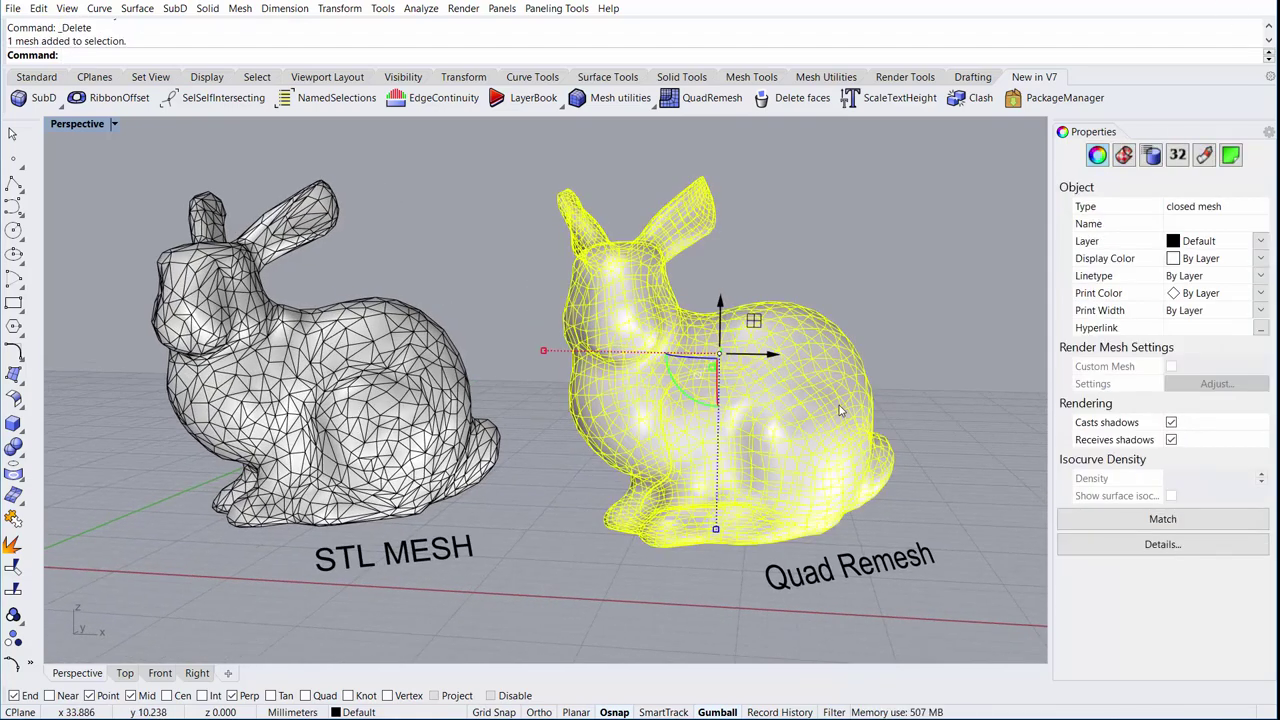
key(Delete)
Quad-remesh the STL bunny at 2000 target quads and move the result right of the original
click(320, 410)
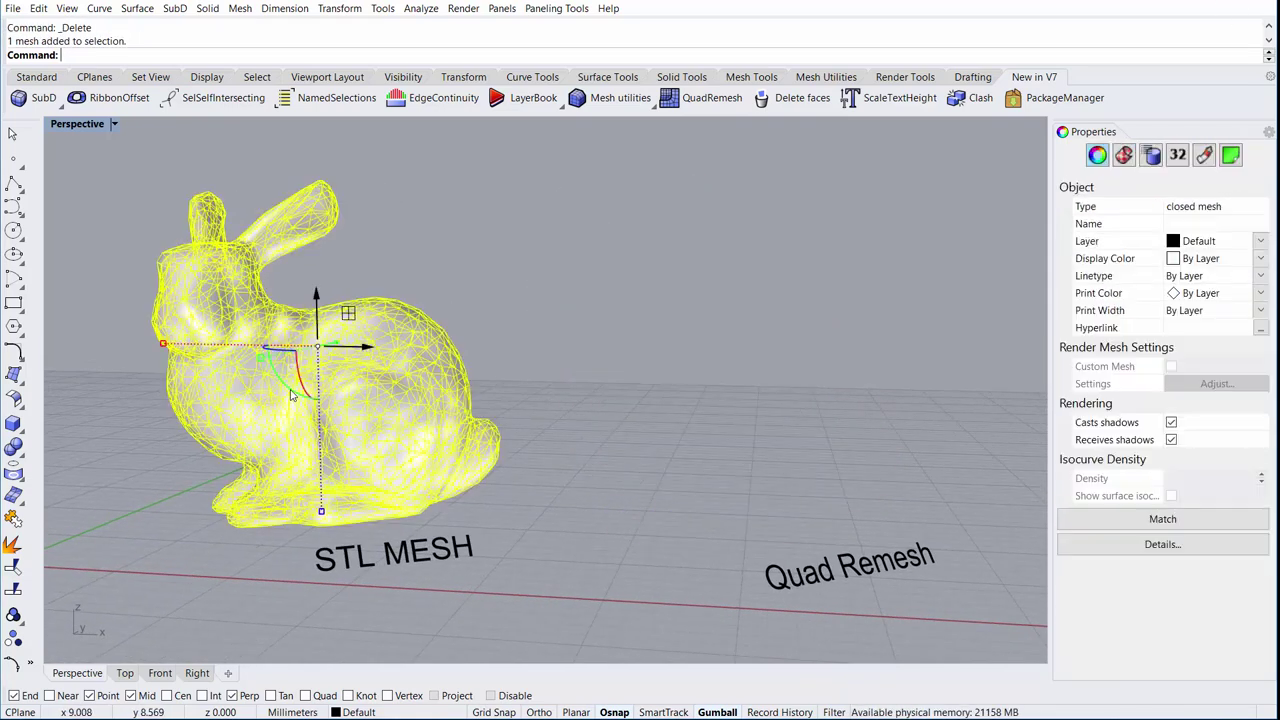
shift+right_drag(320, 410, 538, 420)
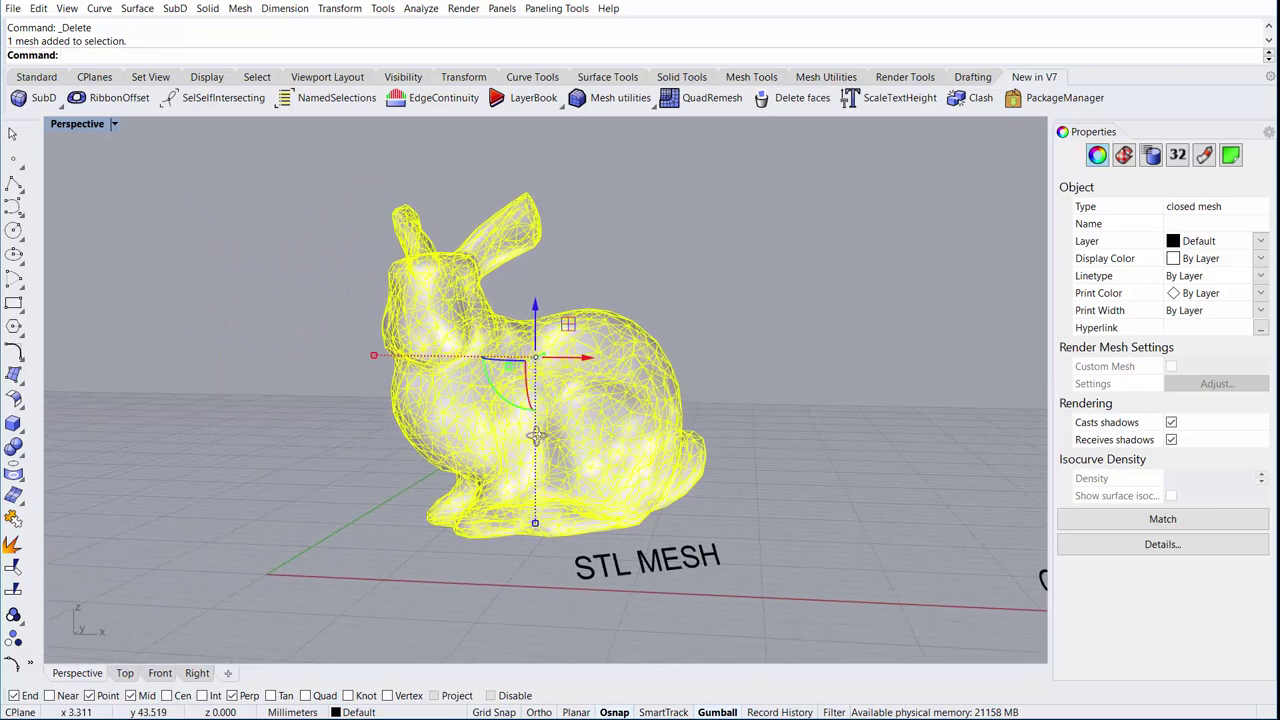
click(697, 104)
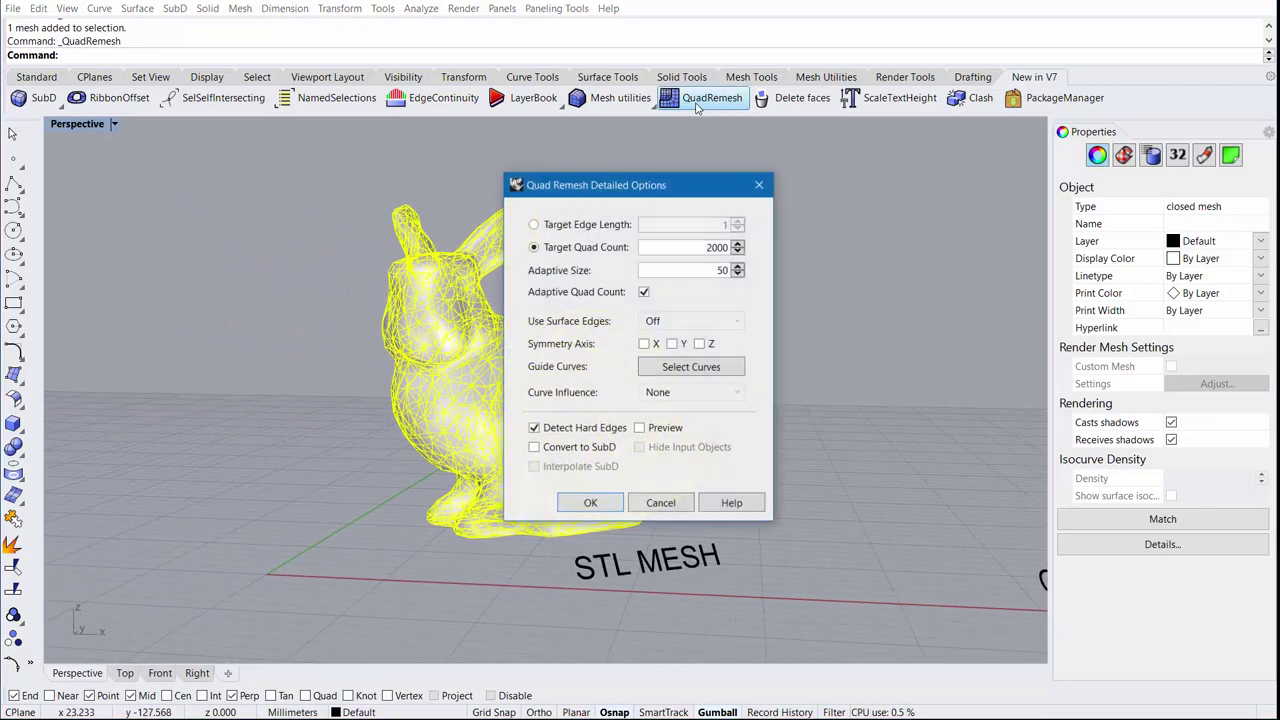
click(591, 503)
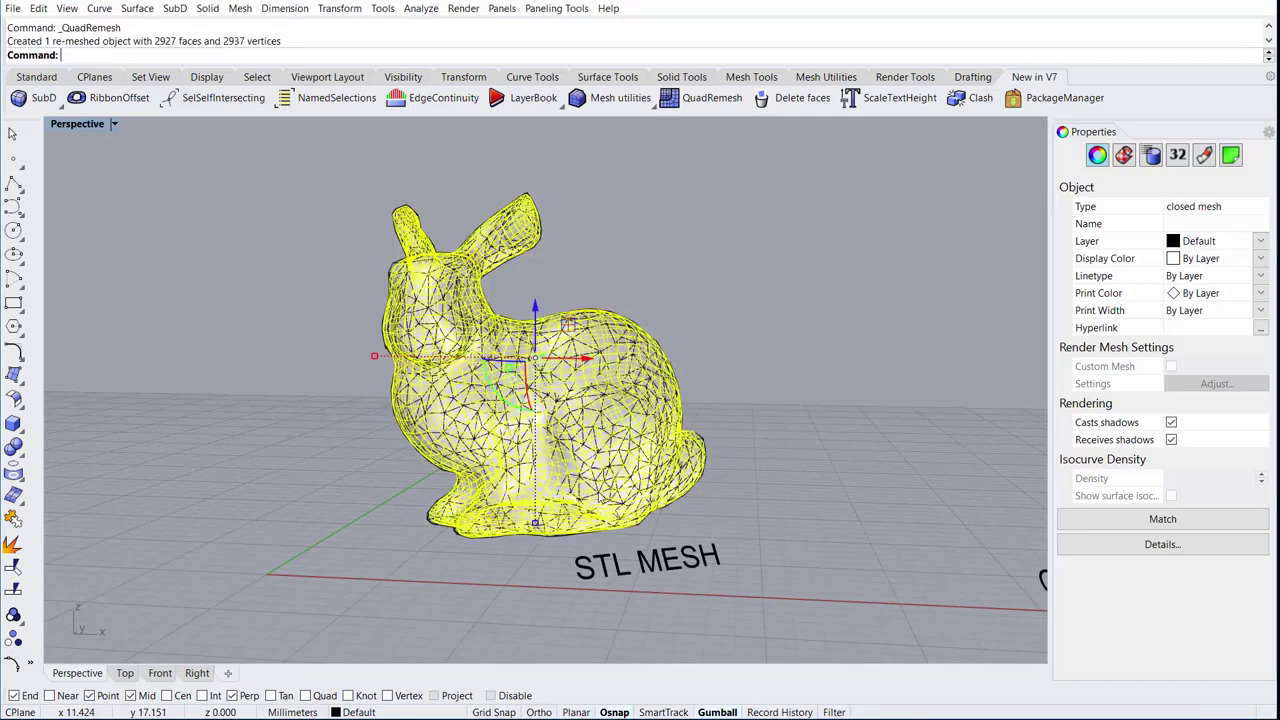
drag(581, 358, 960, 219)
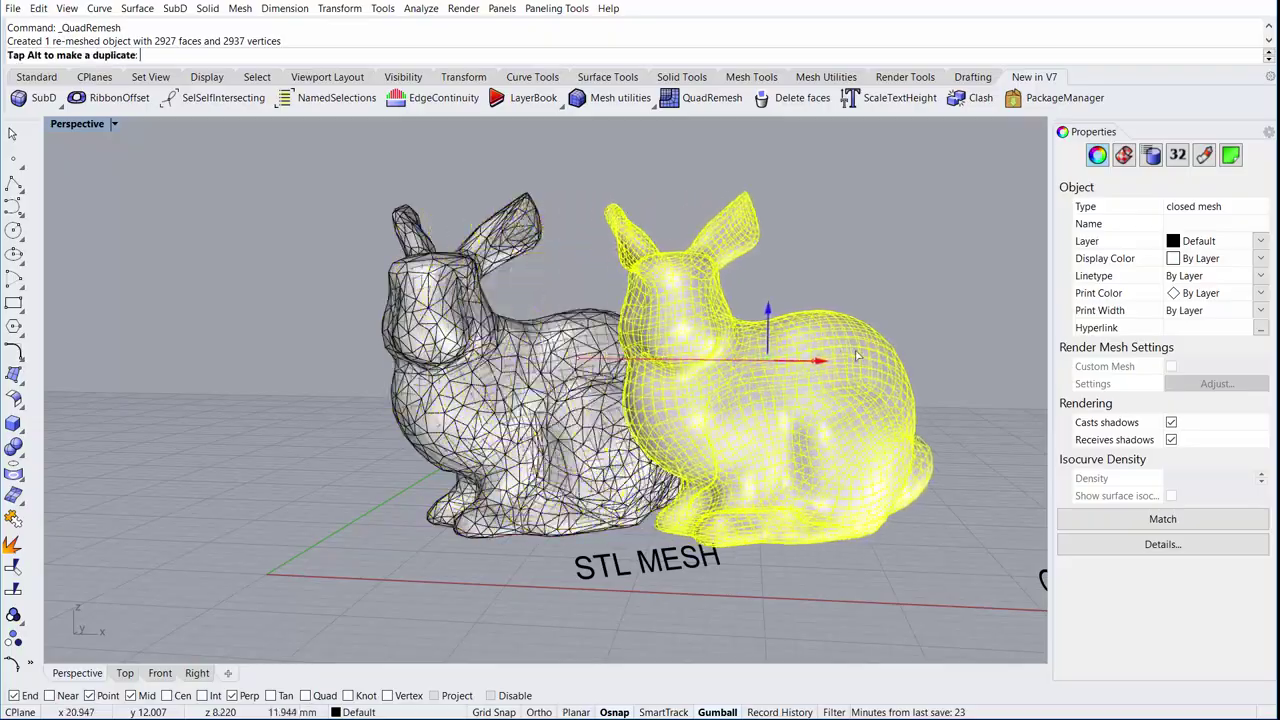
click(959, 215)
right_drag(959, 215, 880, 300)
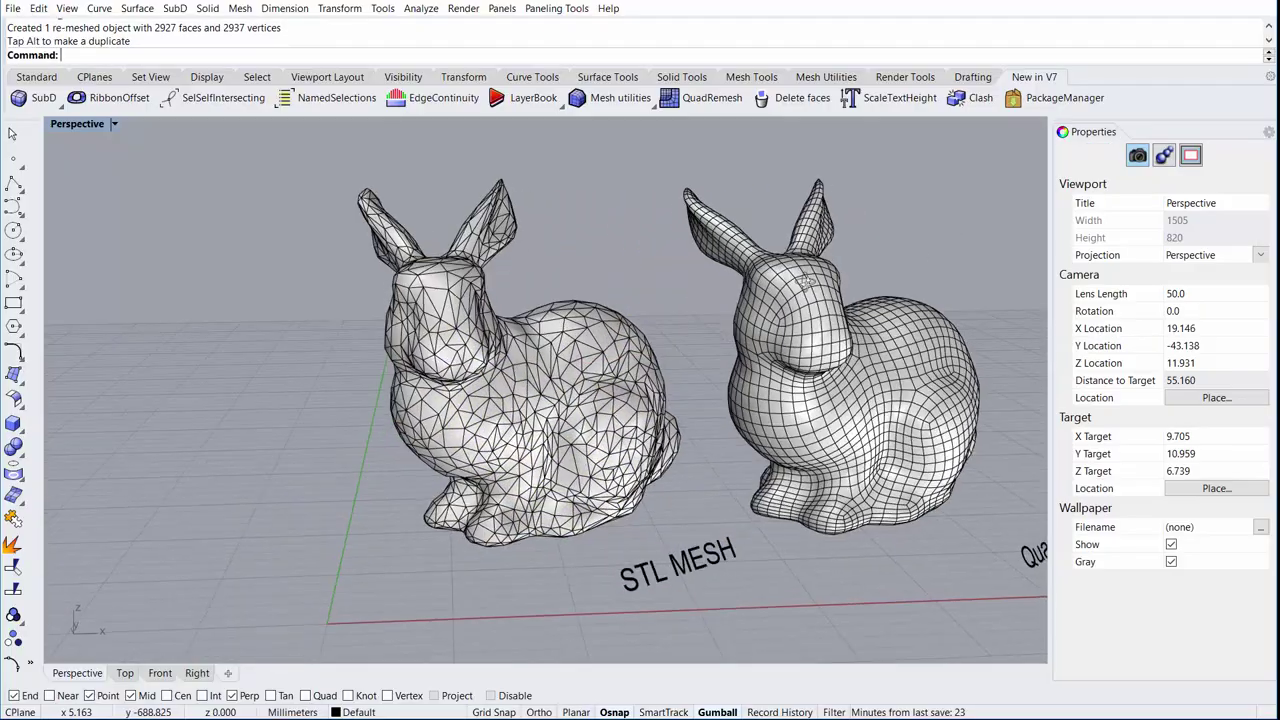
mouse_move(806, 403)
right_down()
mouse_move(413, 262)
mouse_move(783, 297)
mouse_move(773, 360)
right_up()
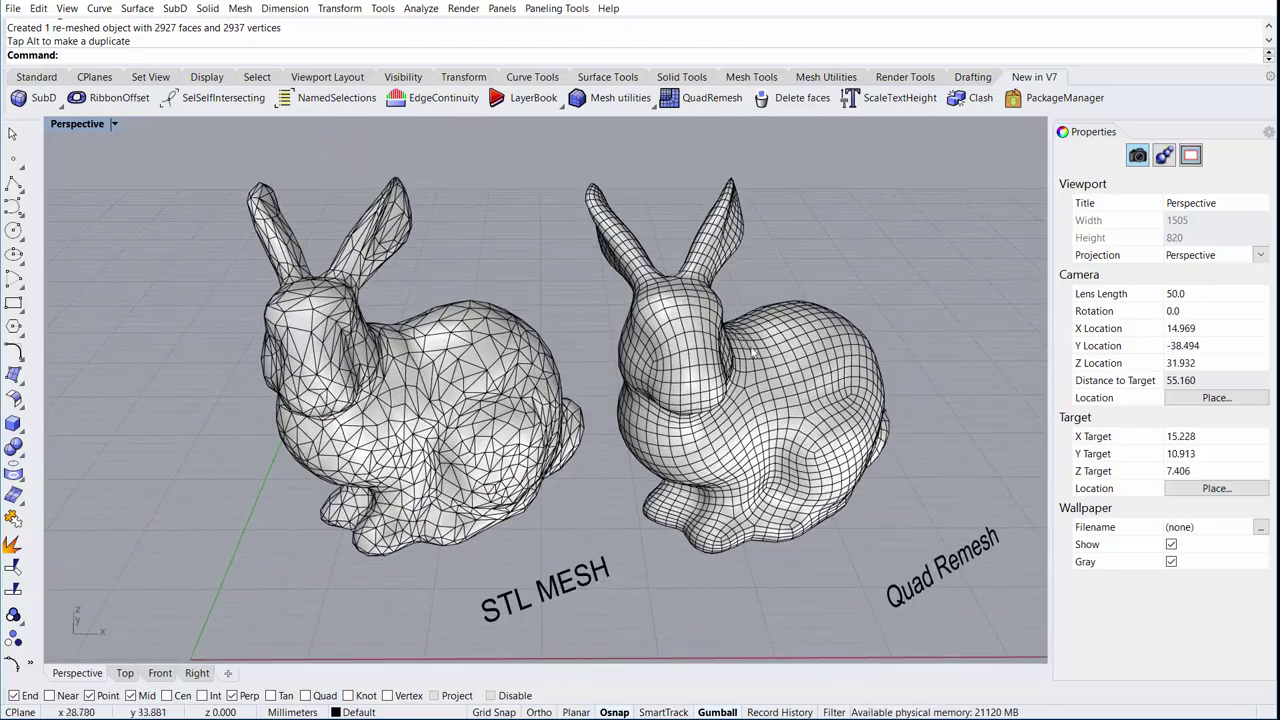
Select the wall panel and enter a Target Quad Count of 100 in QuadRemesh
click(773, 363)
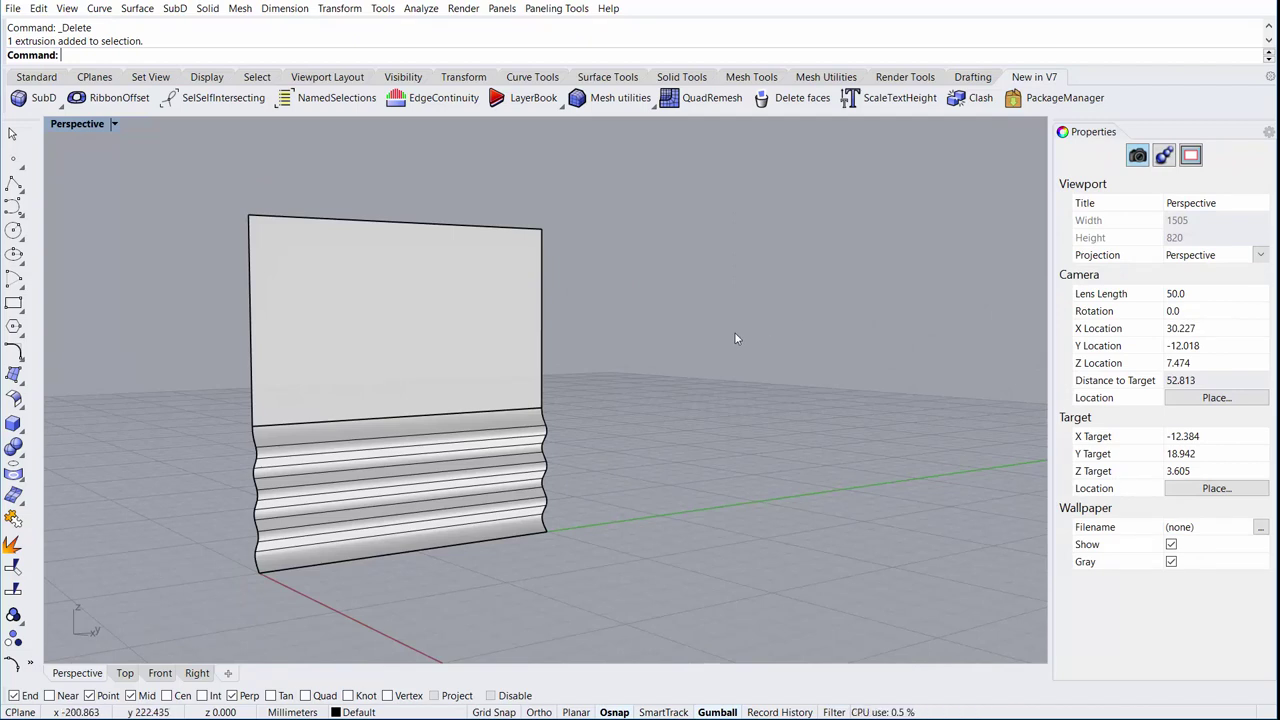
click(390, 408)
click(705, 97)
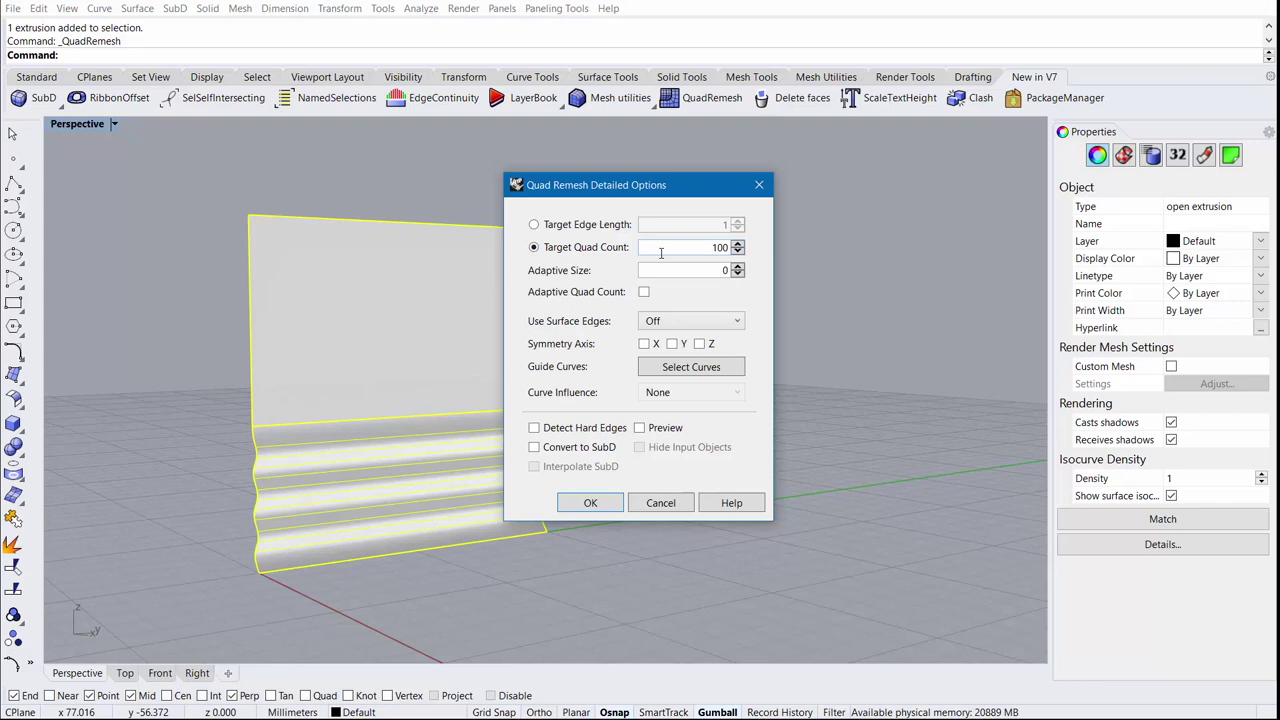
double_click(695, 252)
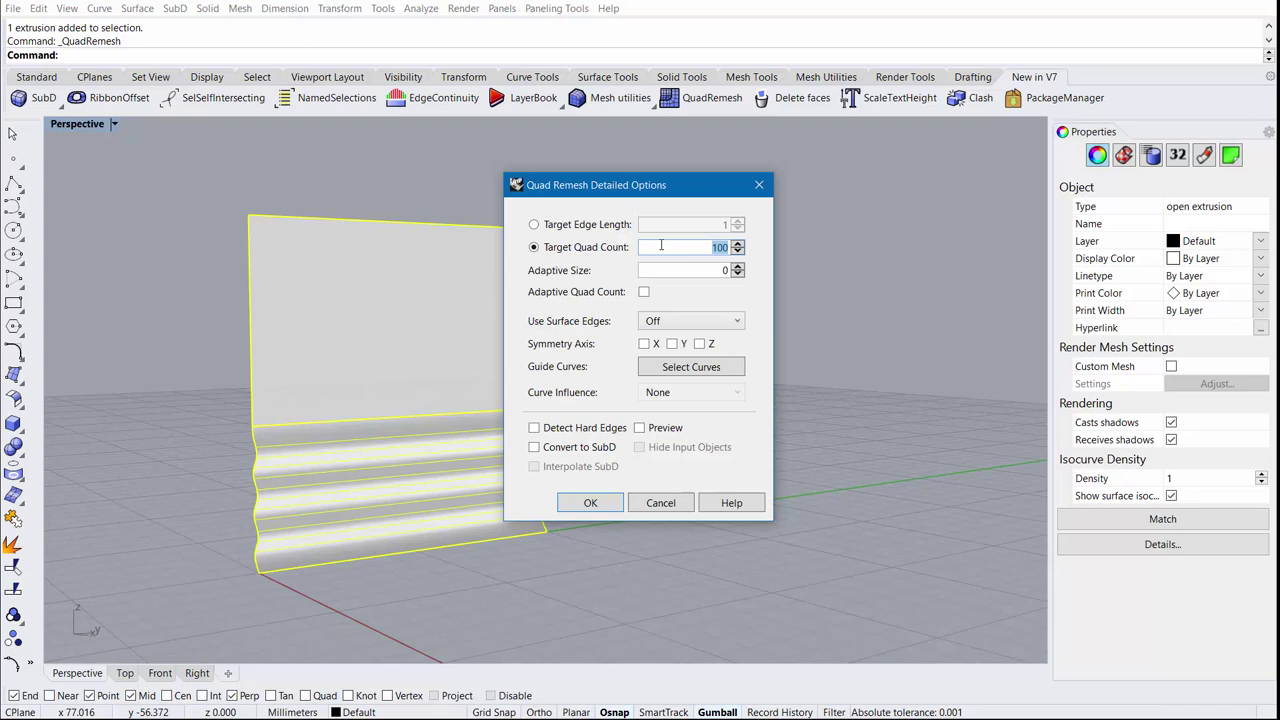
Create the 100-quad wall mesh, move it right, and confirm 100 faces in Details
click(600, 504)
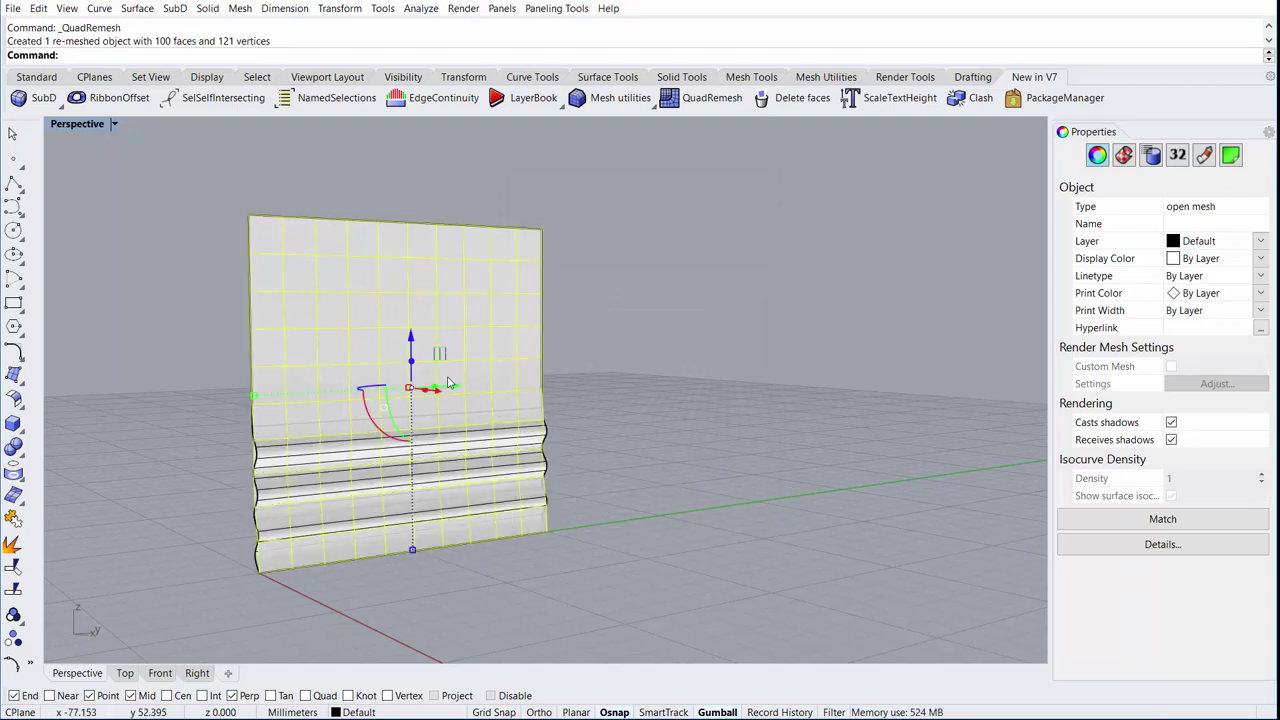
drag(462, 391, 730, 377)
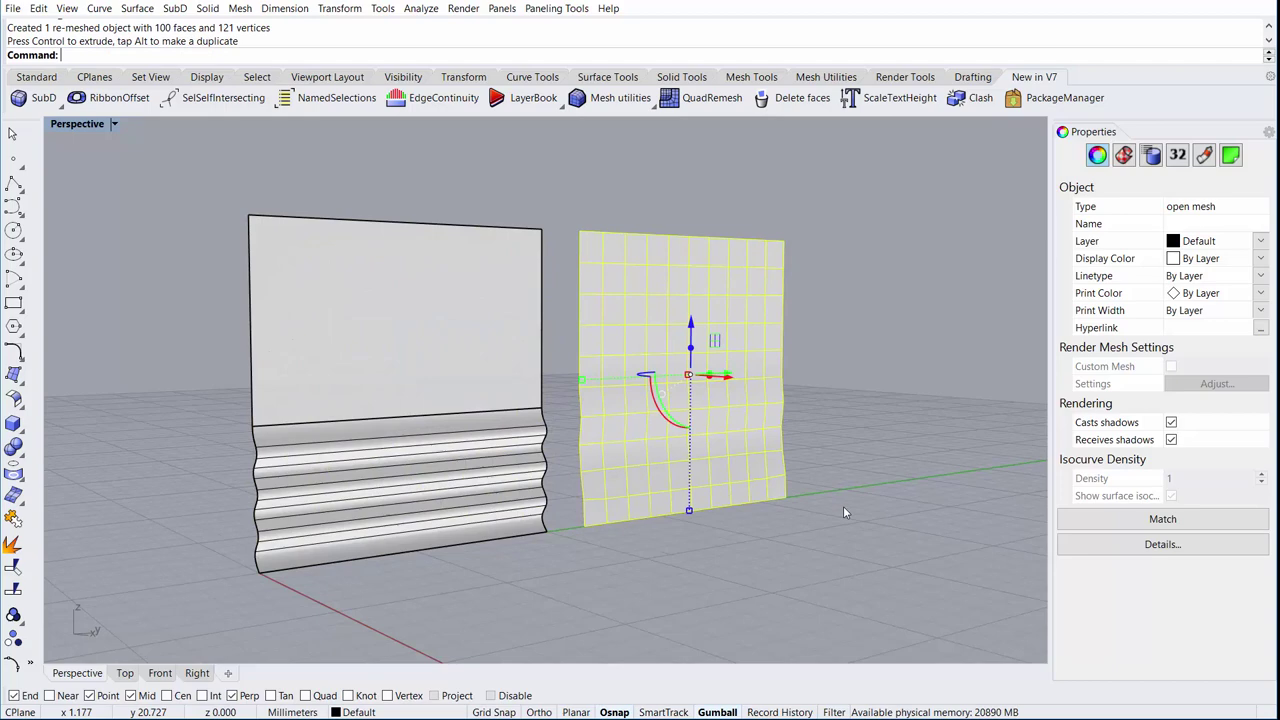
click(1090, 548)
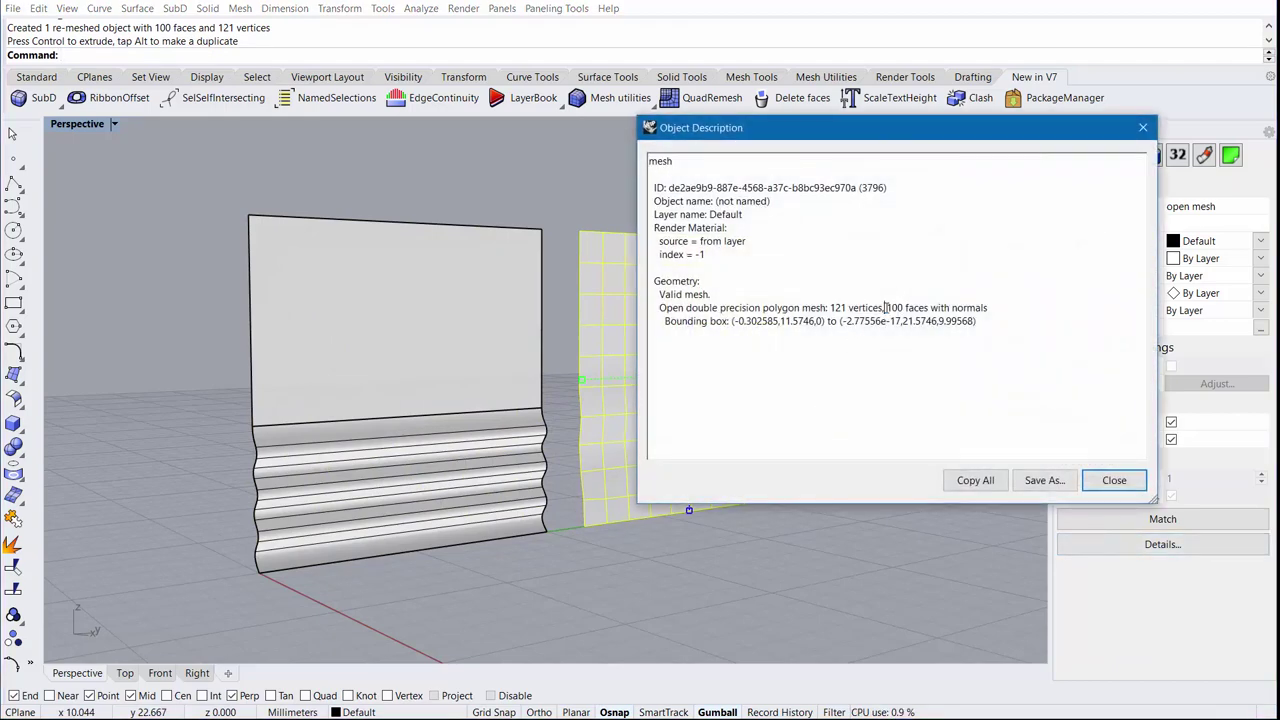
drag(884, 308, 928, 308)
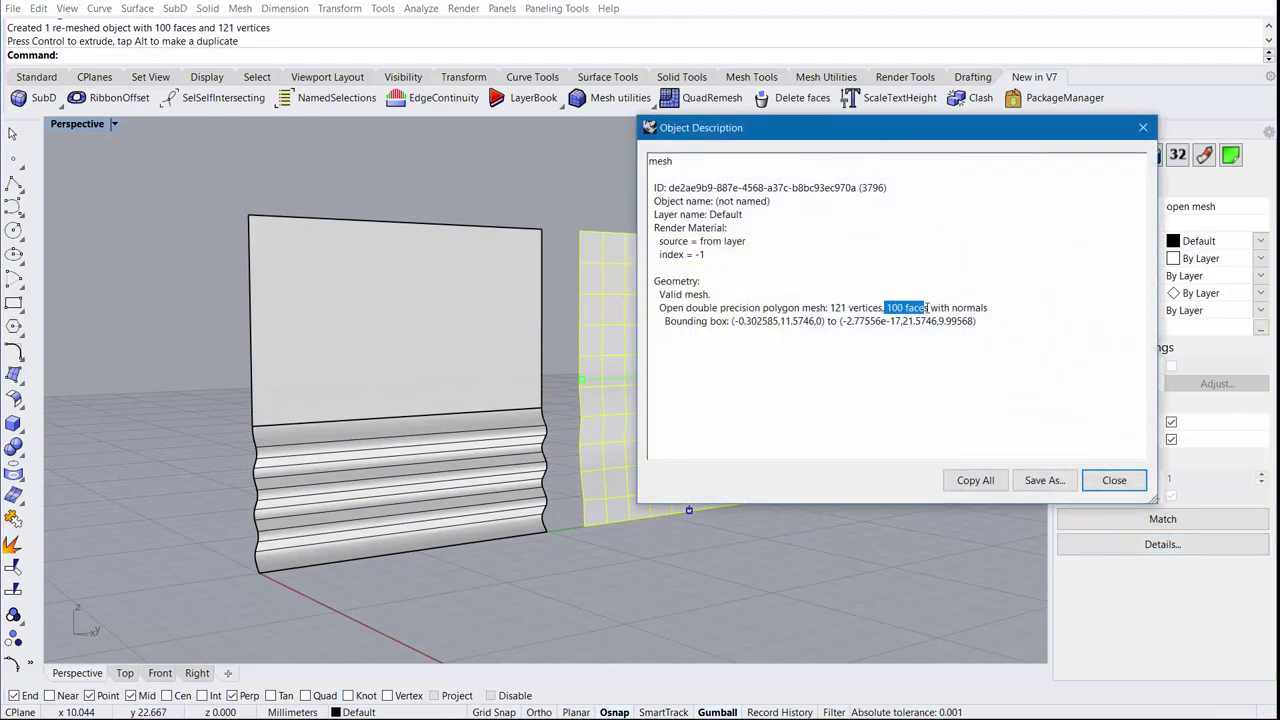
click(1114, 480)
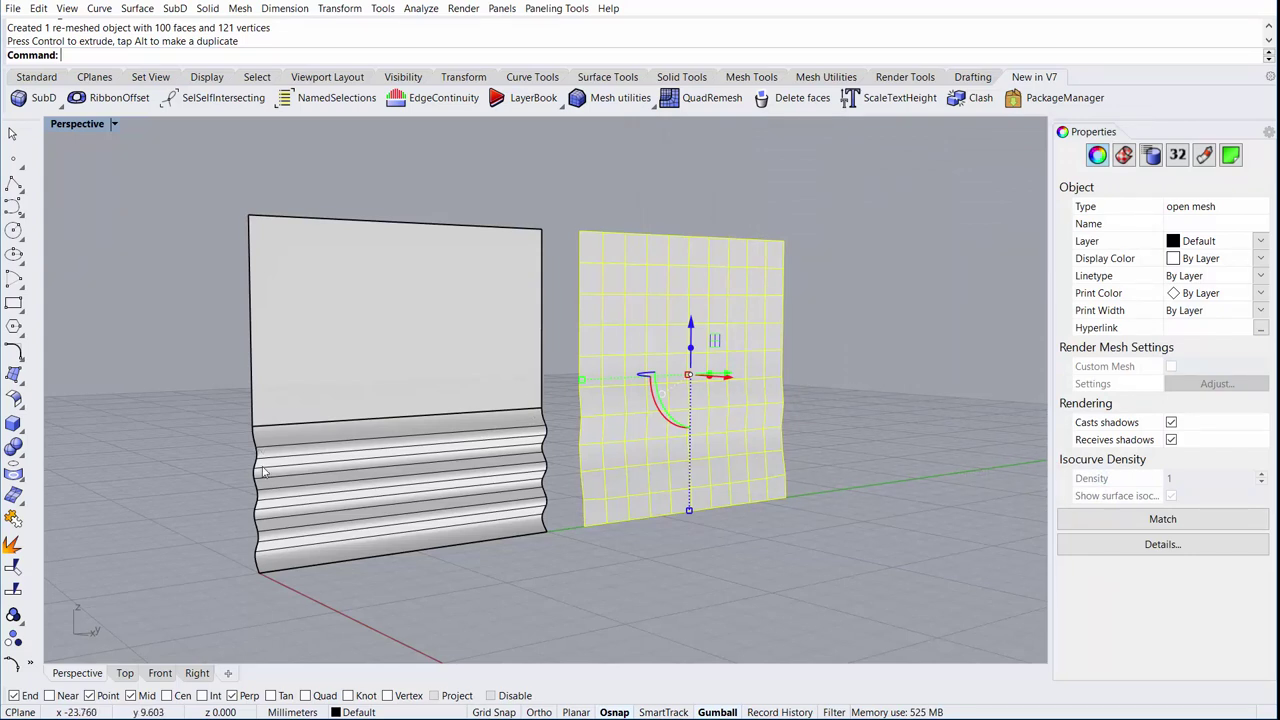
click(735, 570)
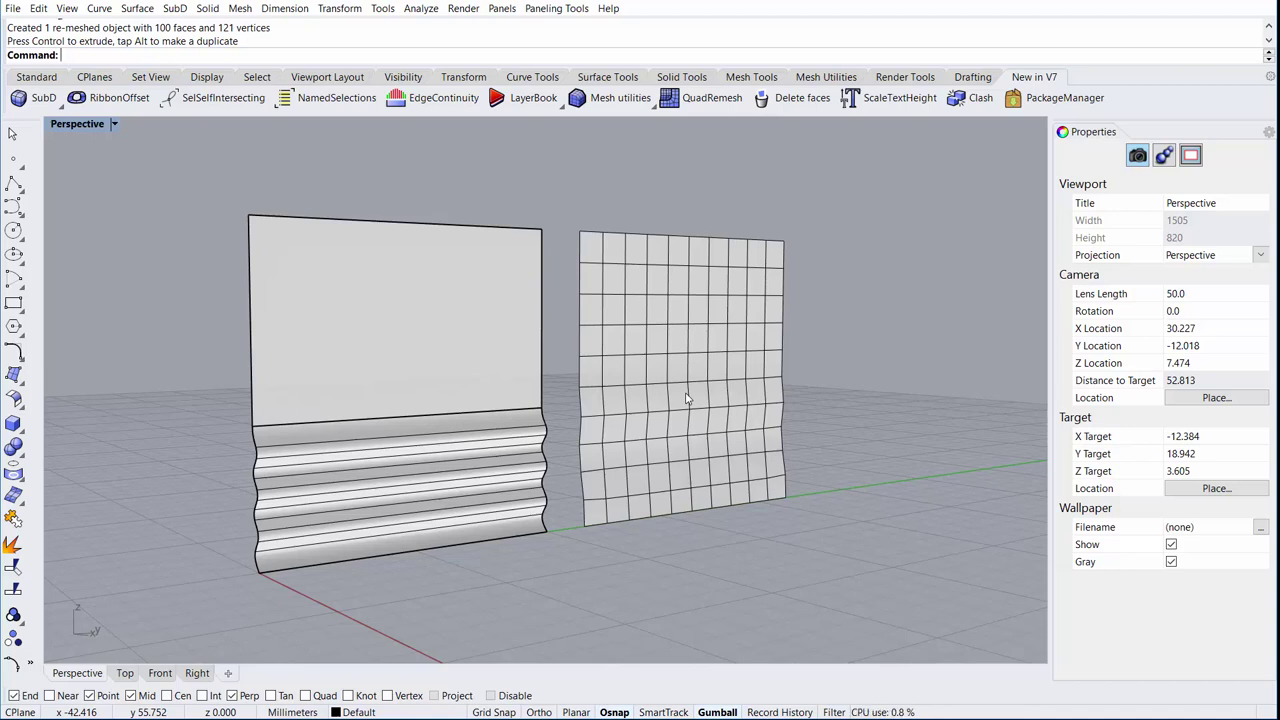
key(Delete)
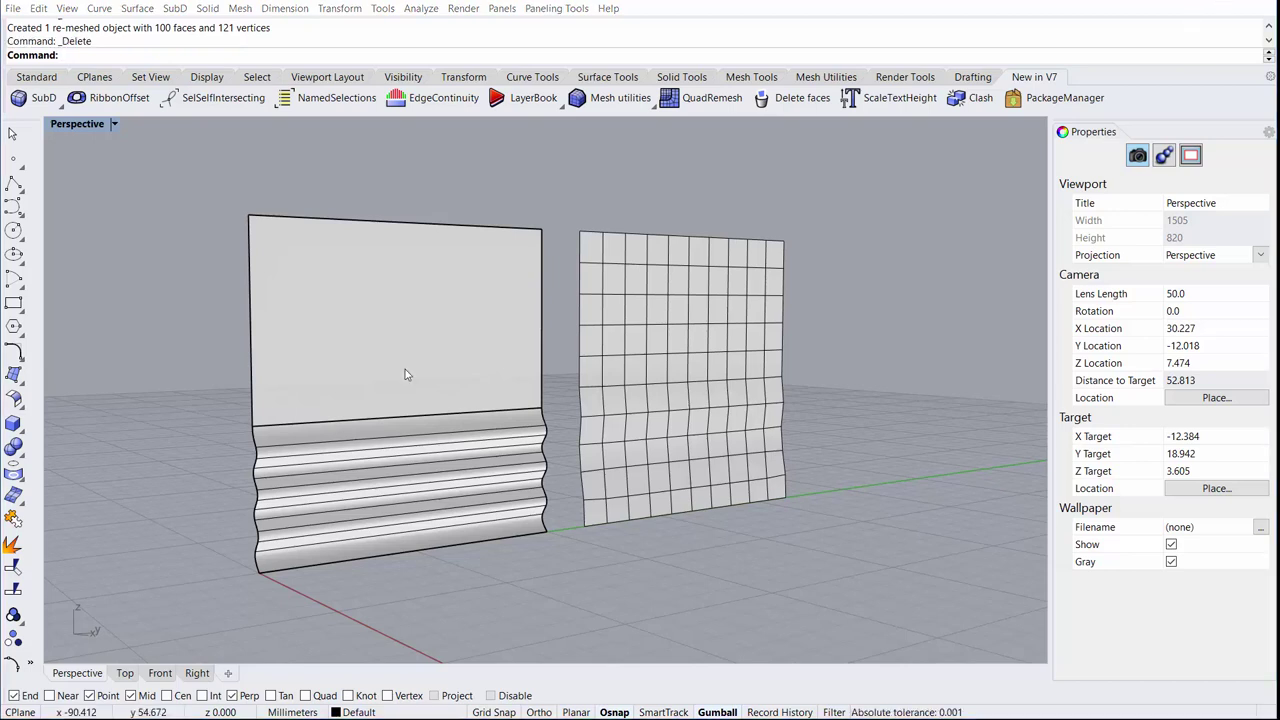
Quad-remesh the wall panel again with Adaptive Size set to 100
click(405, 369)
click(705, 97)
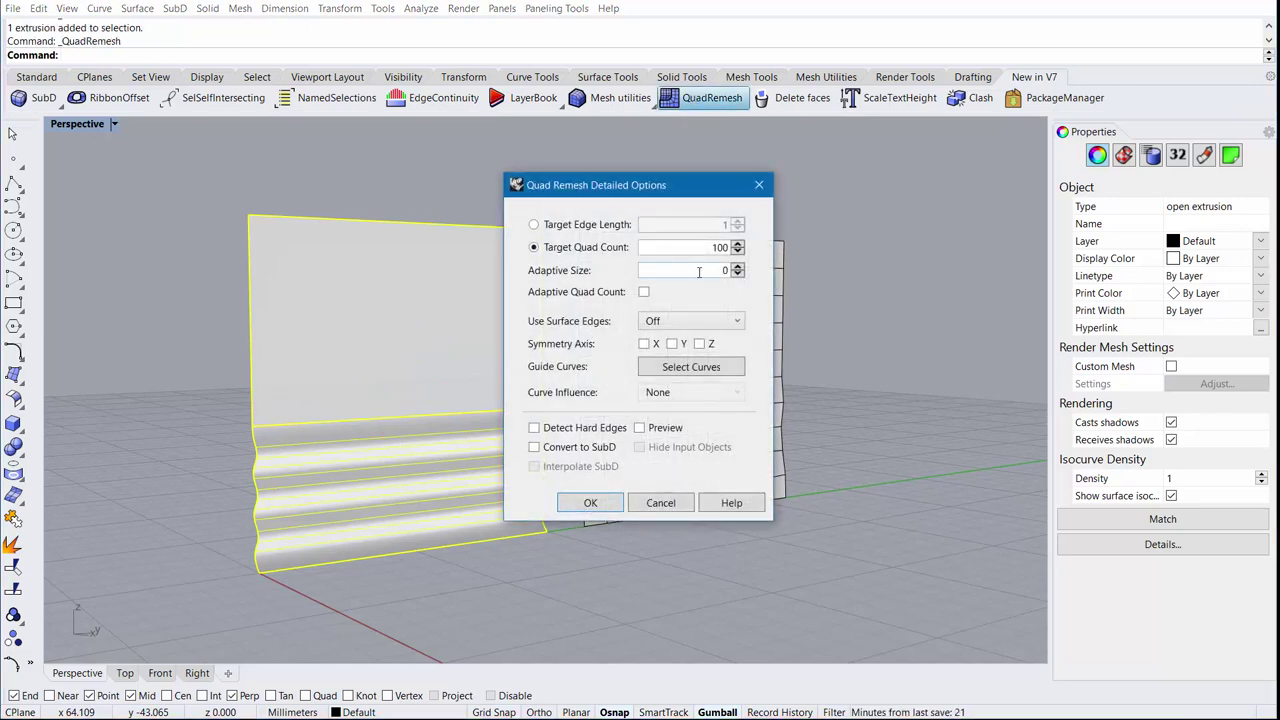
double_click(726, 270)
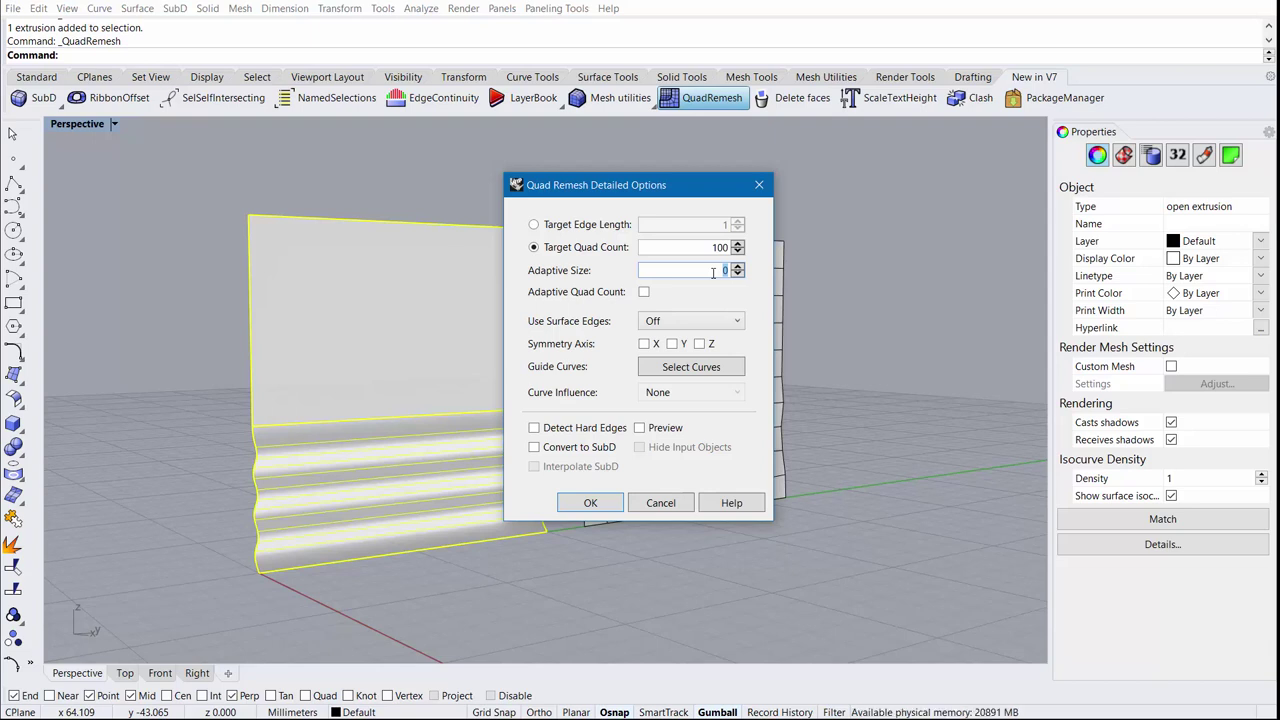
text(1)
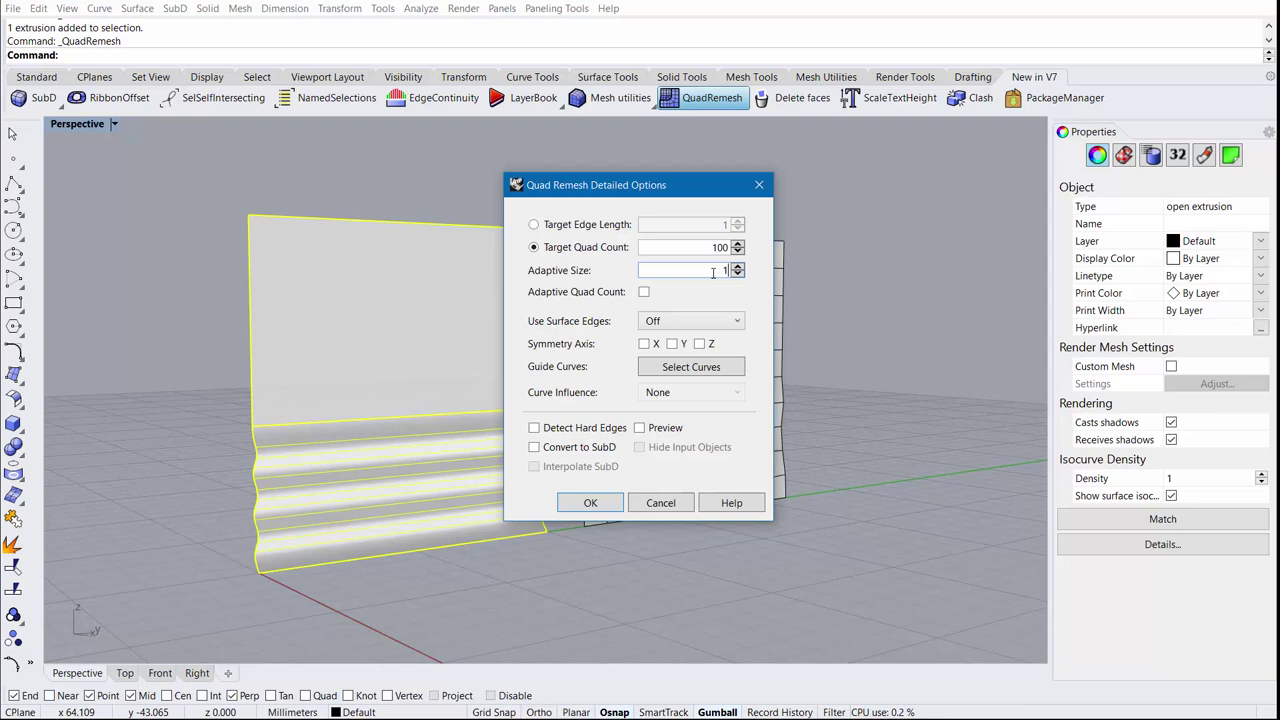
text(00)
double_click(709, 270)
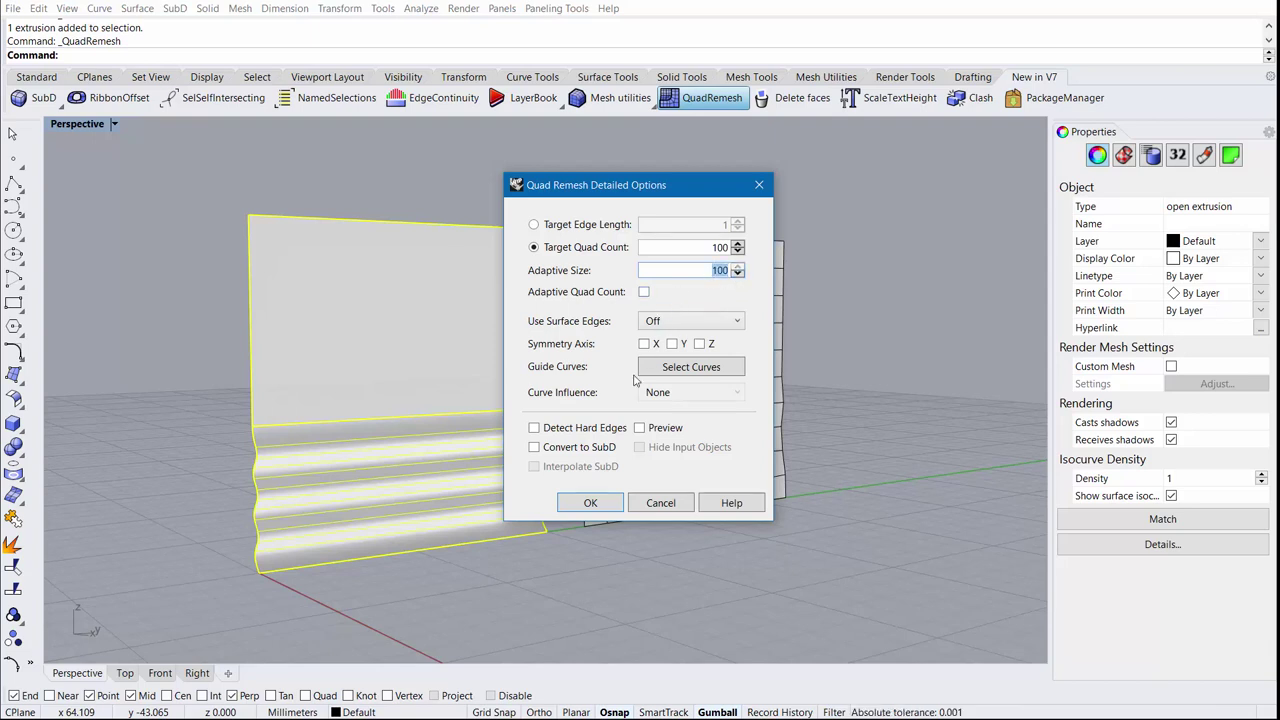
click(590, 503)
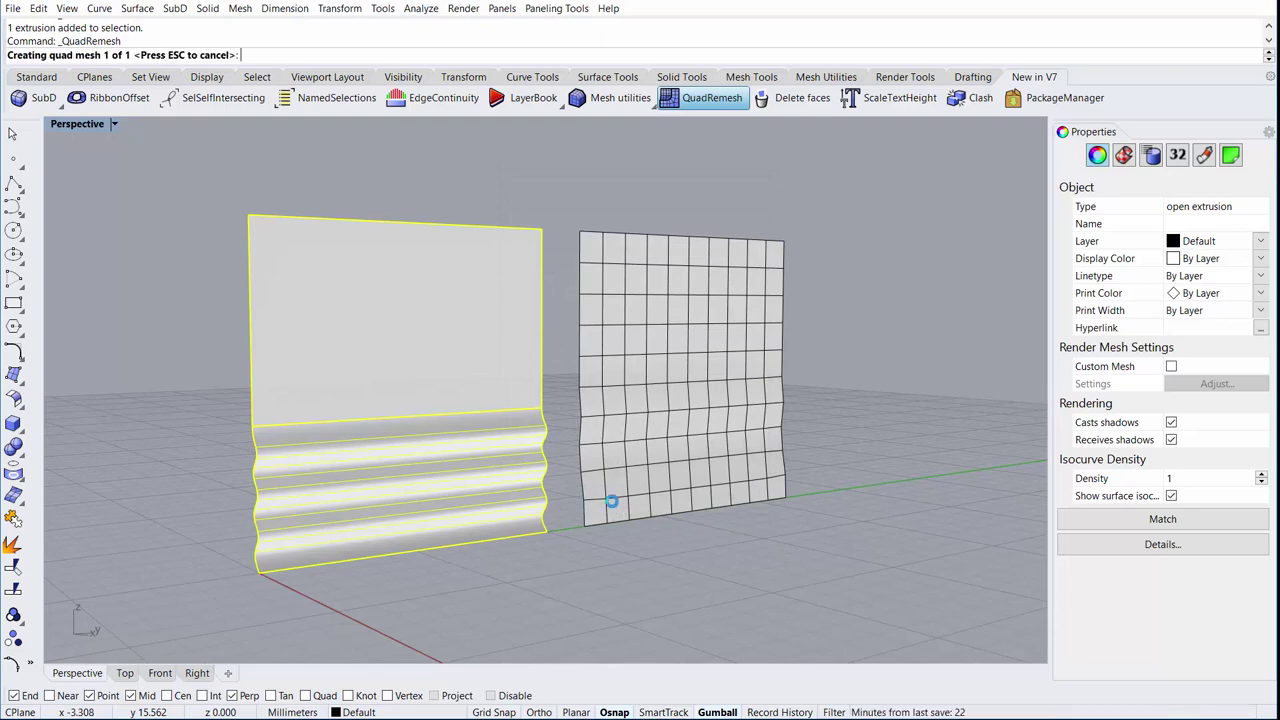
Move the new remesh right of the grid mesh and confirm its 76 faces
drag(460, 388, 919, 366)
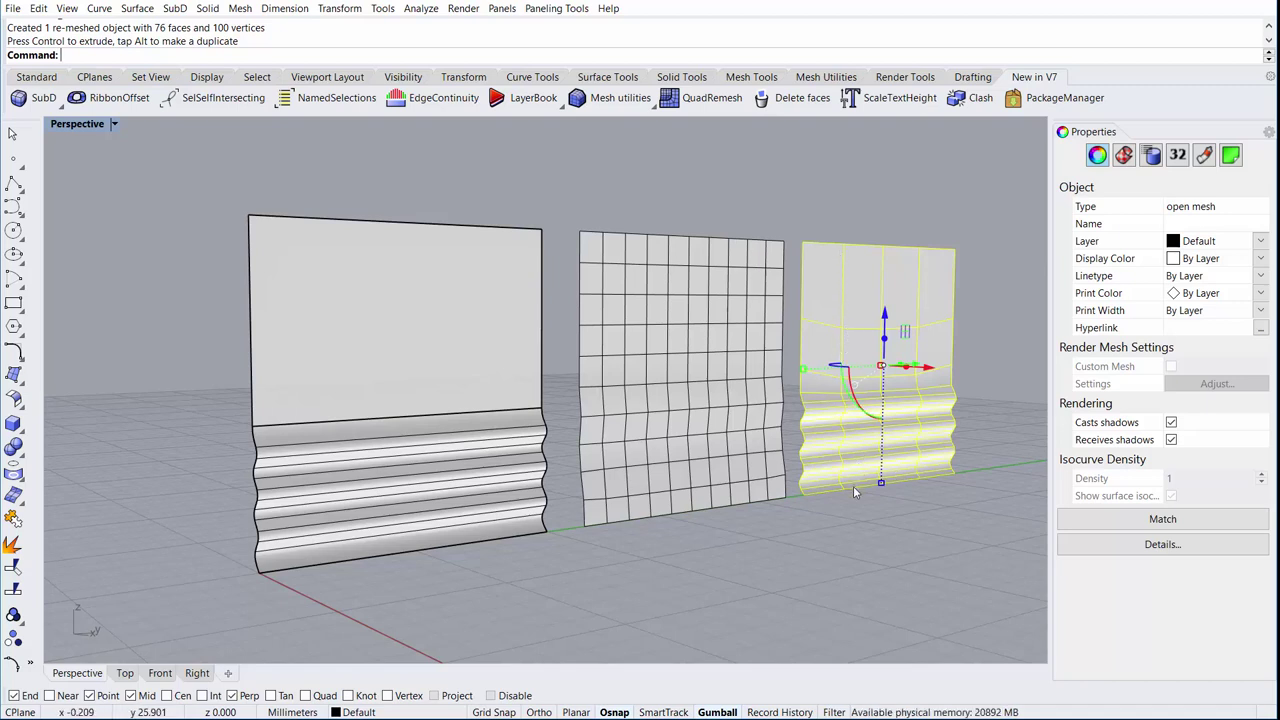
click(1090, 544)
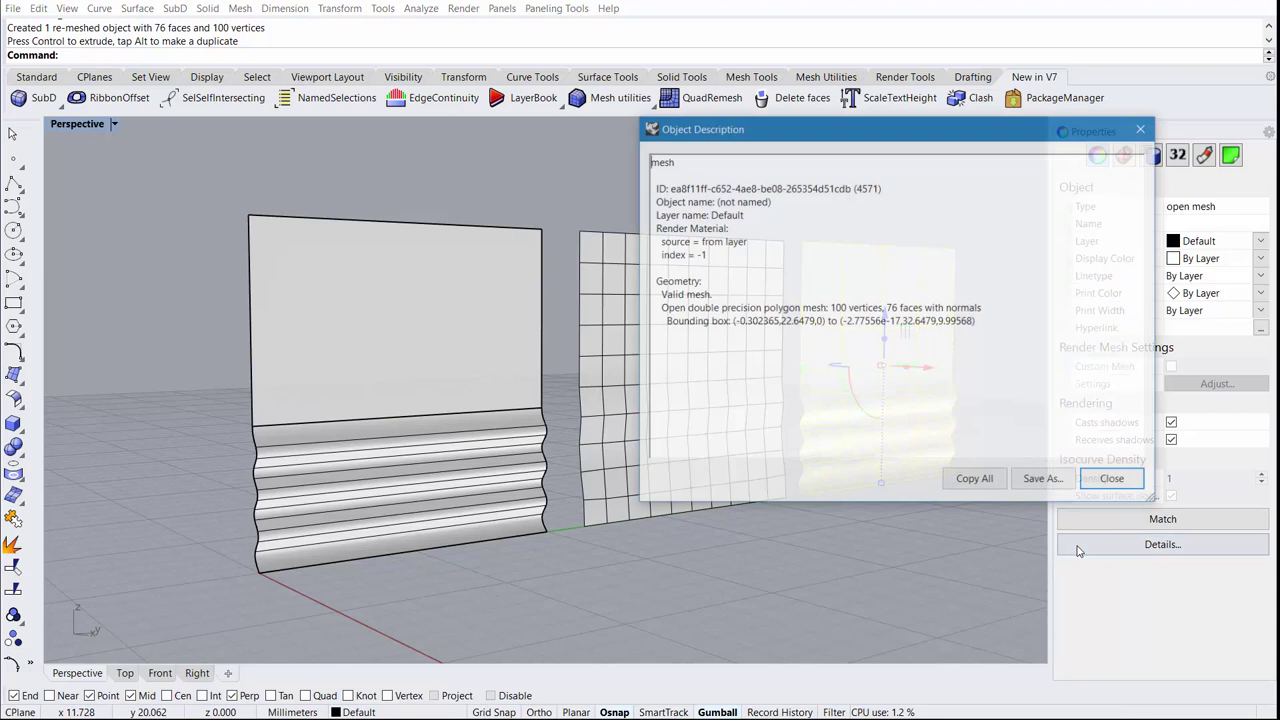
double_click(888, 308)
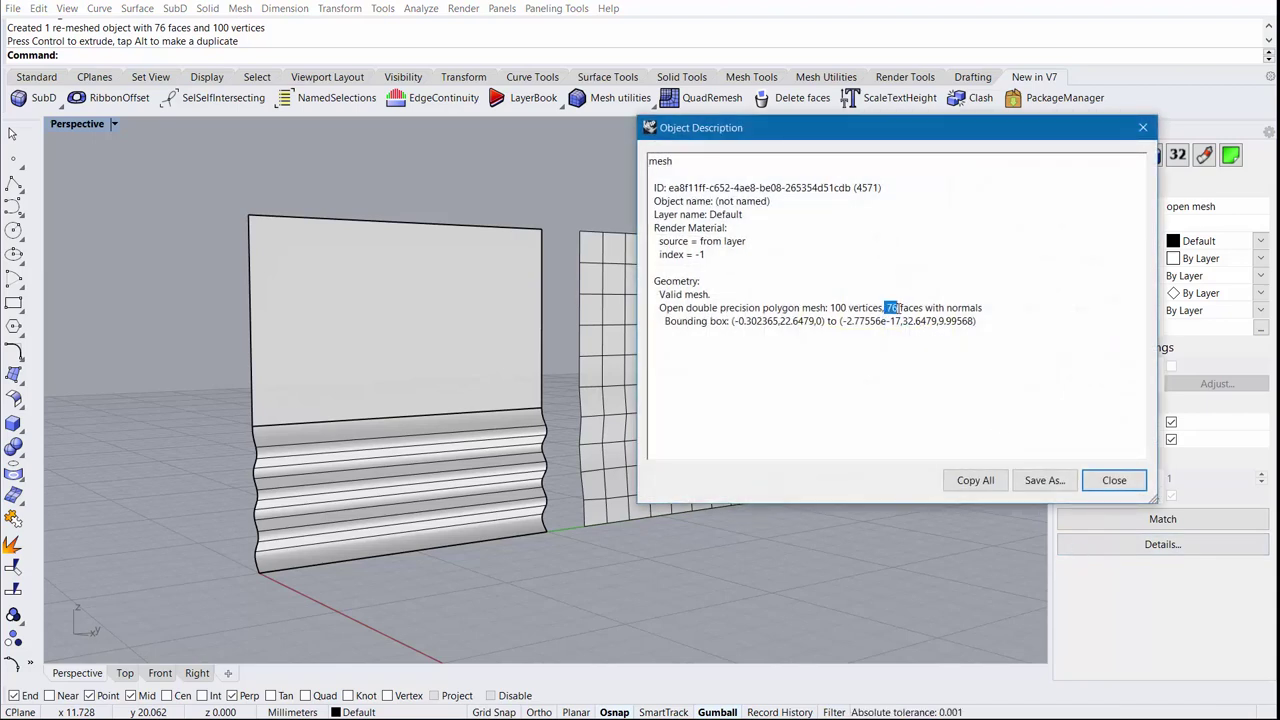
click(879, 426)
click(1108, 484)
click(838, 513)
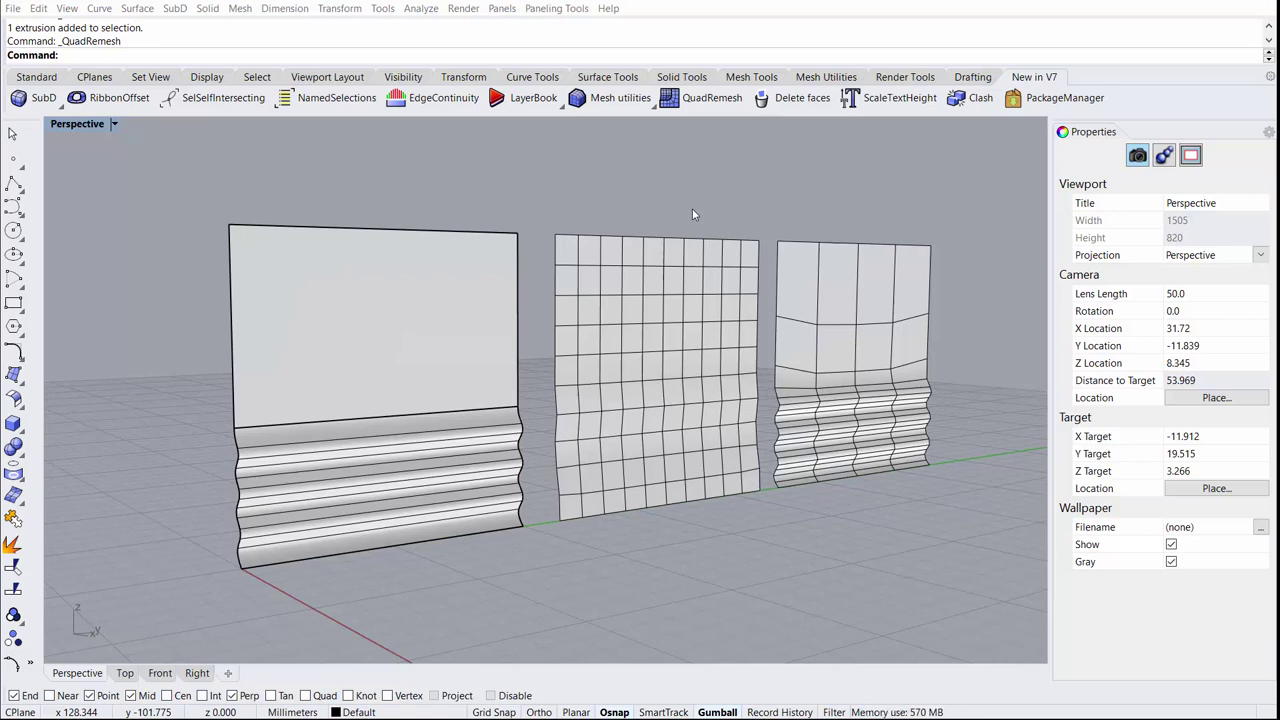
Remesh the wall panel with Adaptive Quad Count, move it left, and check its 552 faces
click(386, 360)
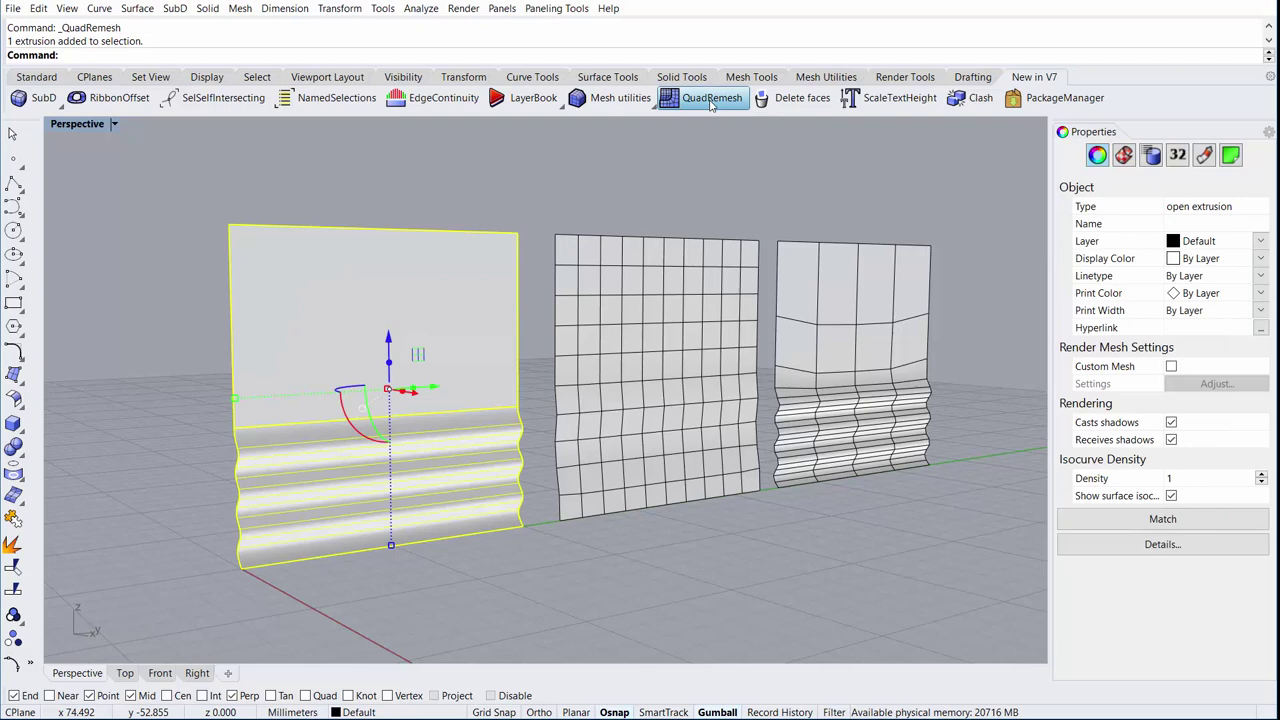
click(711, 102)
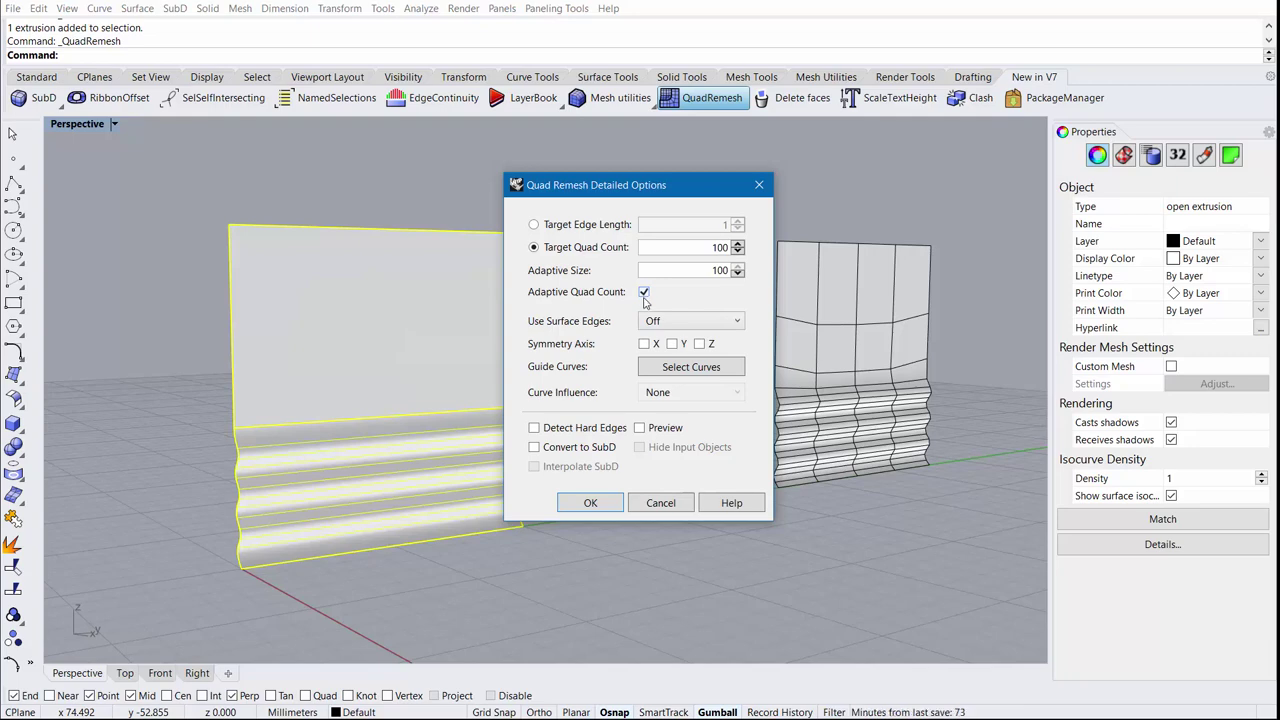
click(588, 508)
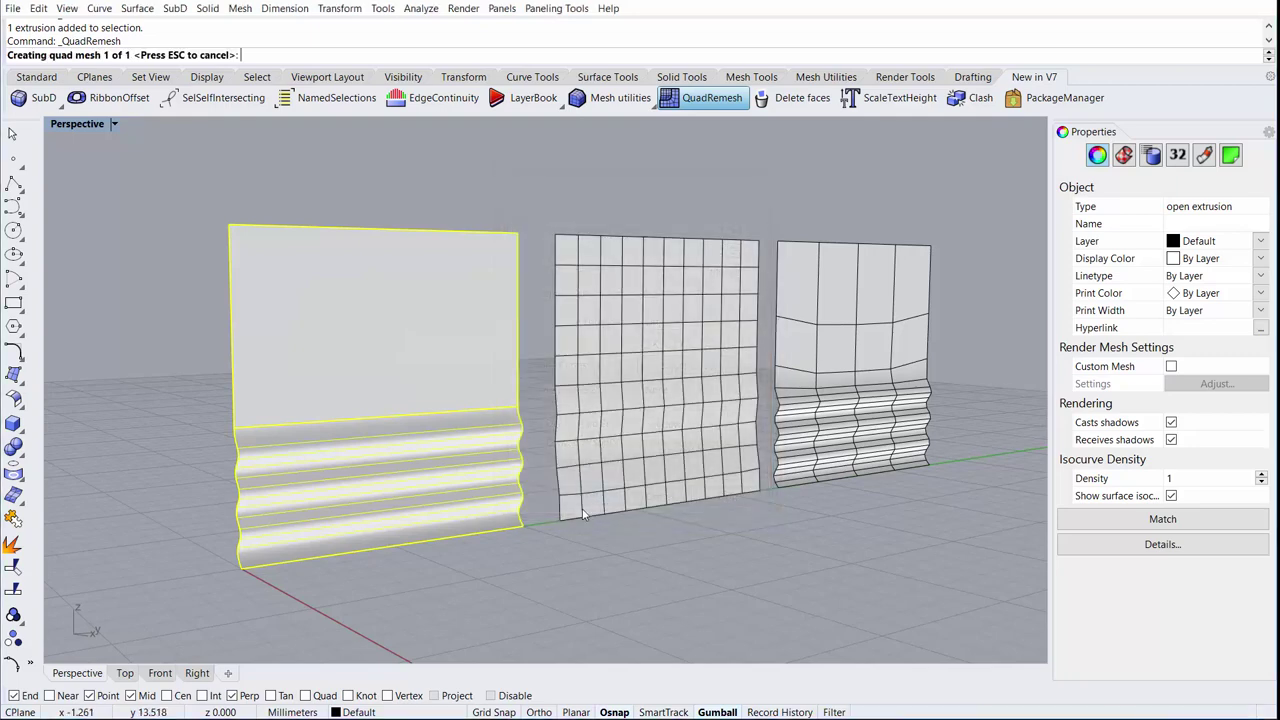
shift+right_drag(442, 399, 582, 376)
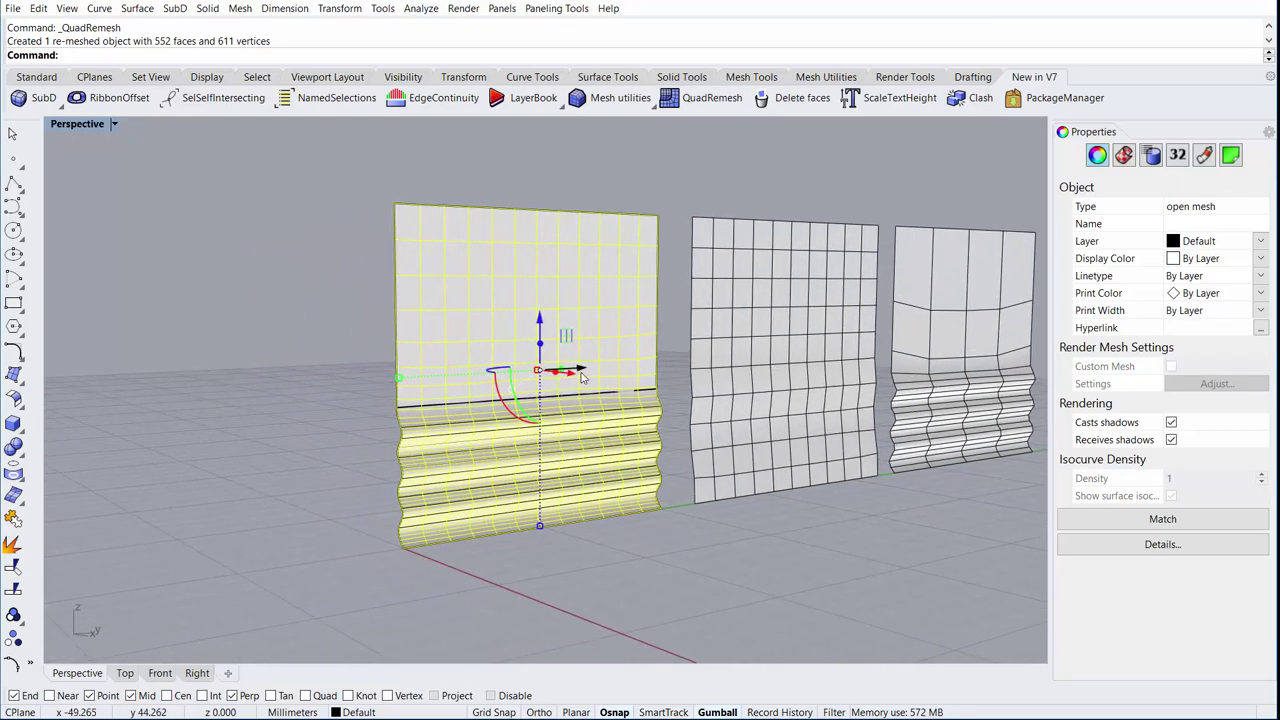
drag(582, 376, 345, 376)
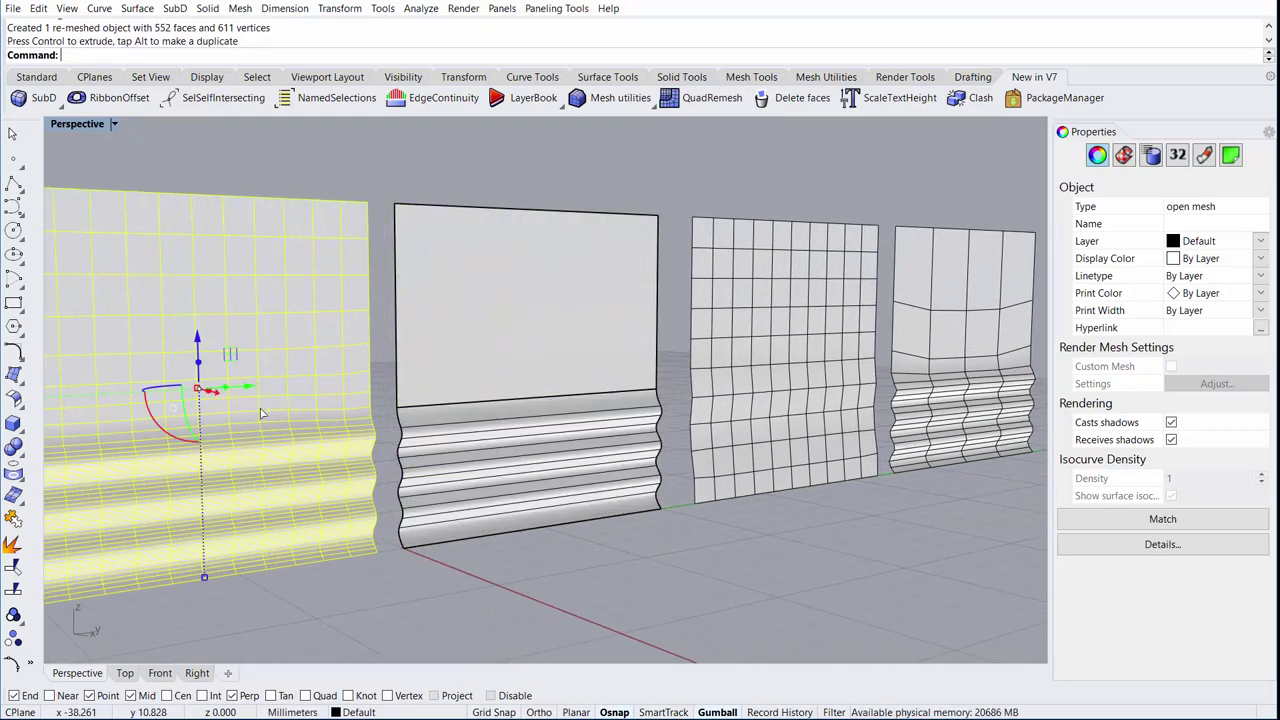
mouse_move(345, 376)
shift+right_down()
mouse_move(431, 409)
mouse_move(518, 412)
shift+right_up()
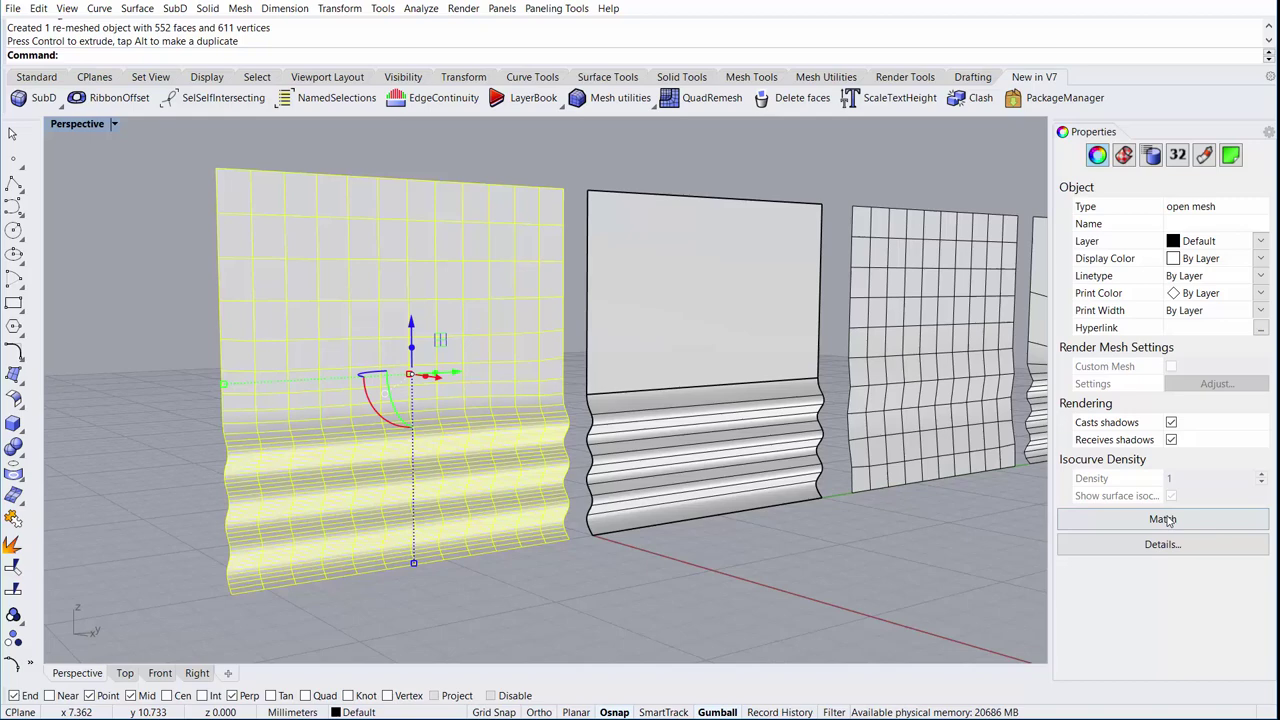
click(1162, 544)
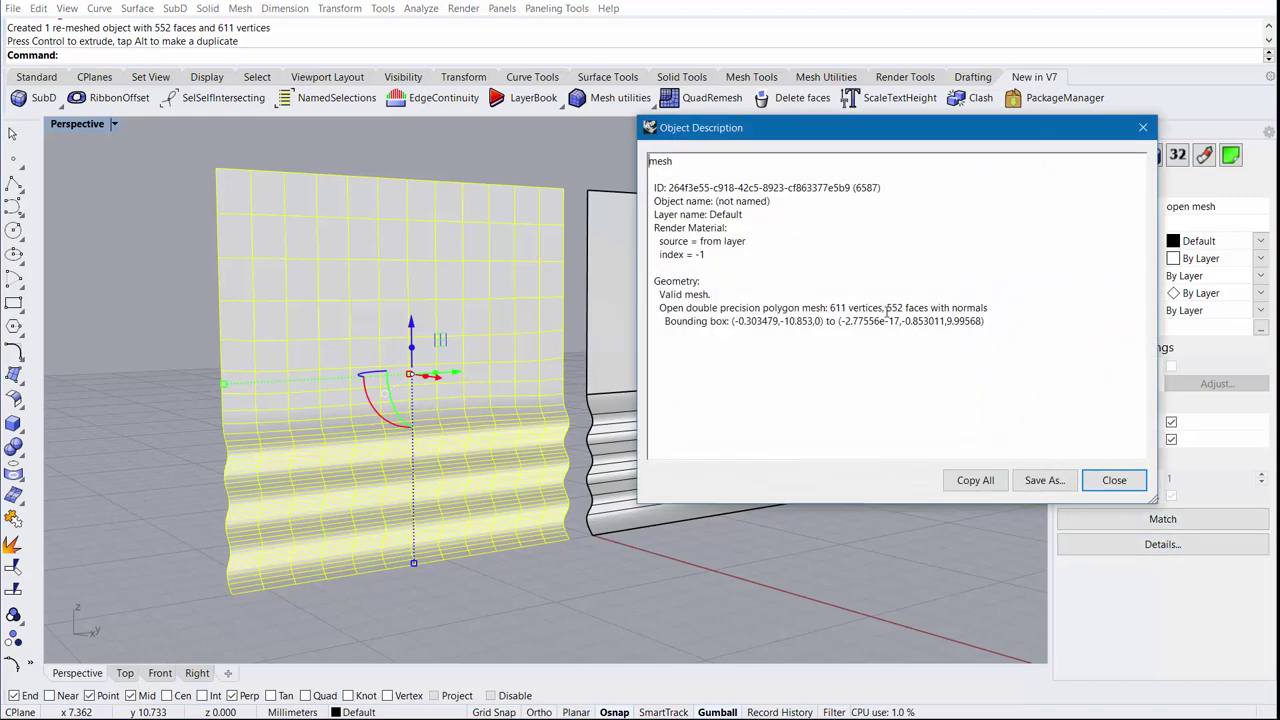
drag(885, 308, 920, 310)
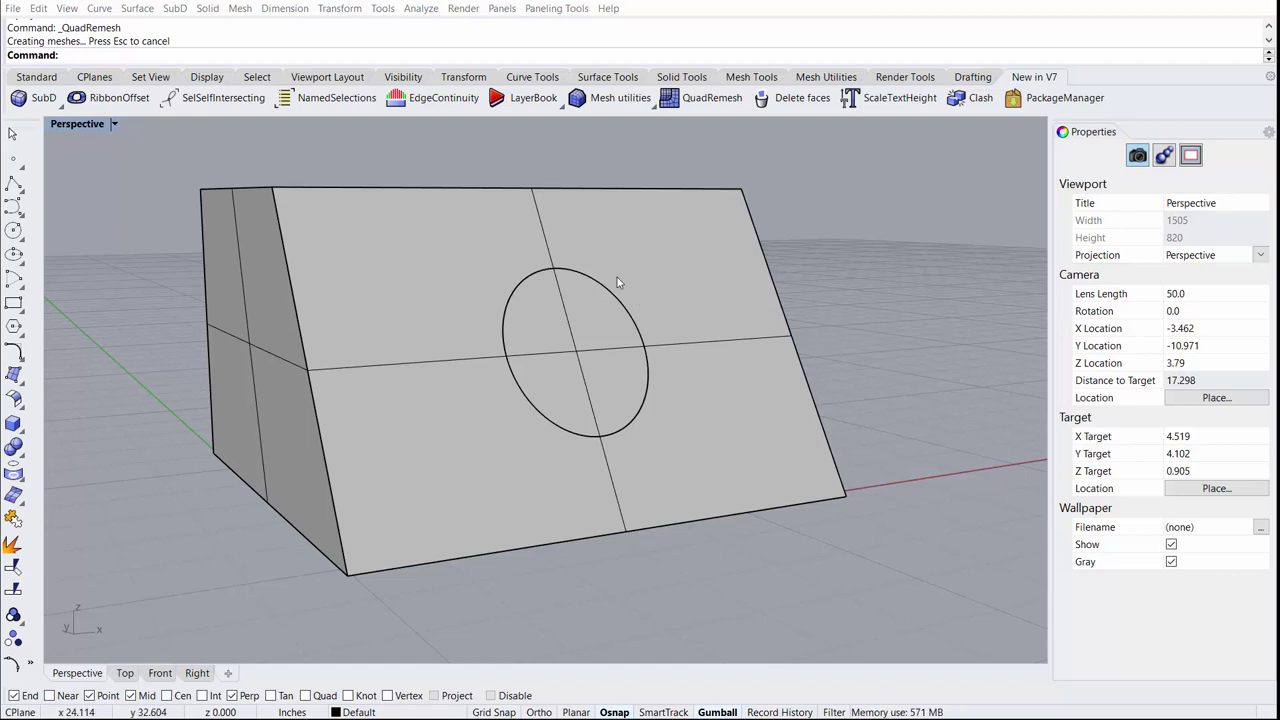
Preview a quad remesh of the wedge, hiding the original wedge and circle
click(673, 318)
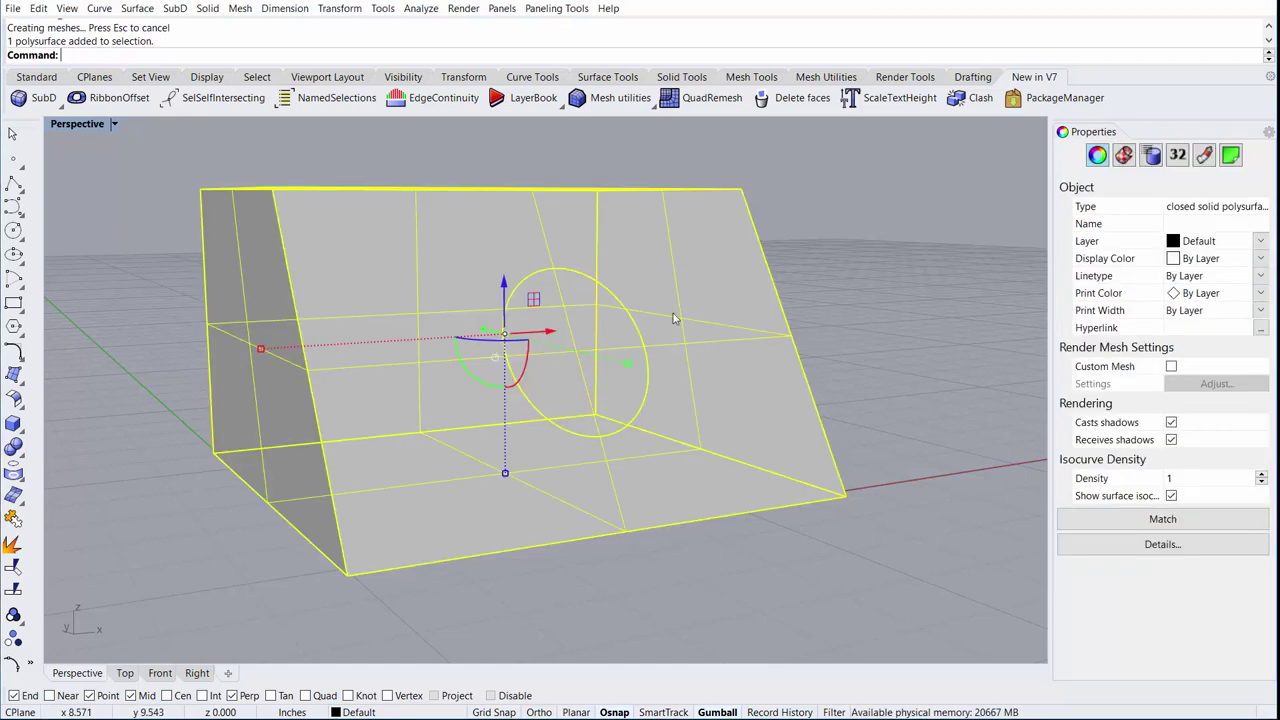
click(713, 97)
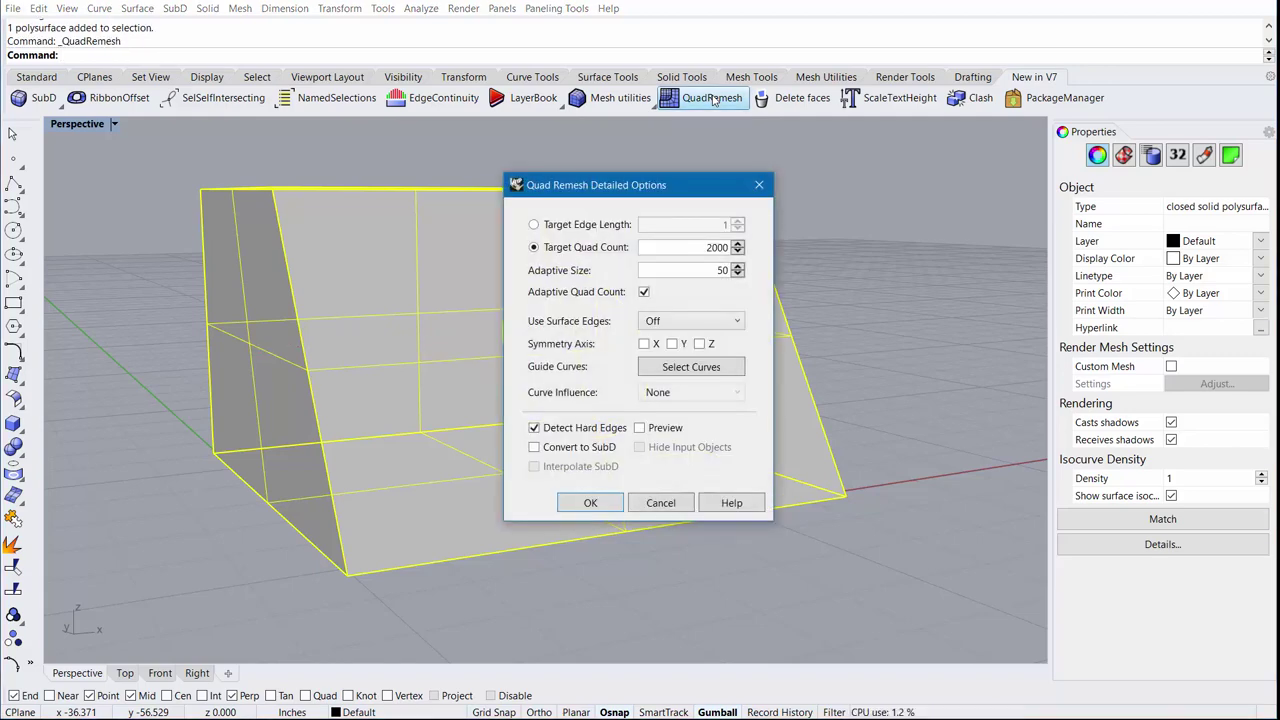
click(639, 428)
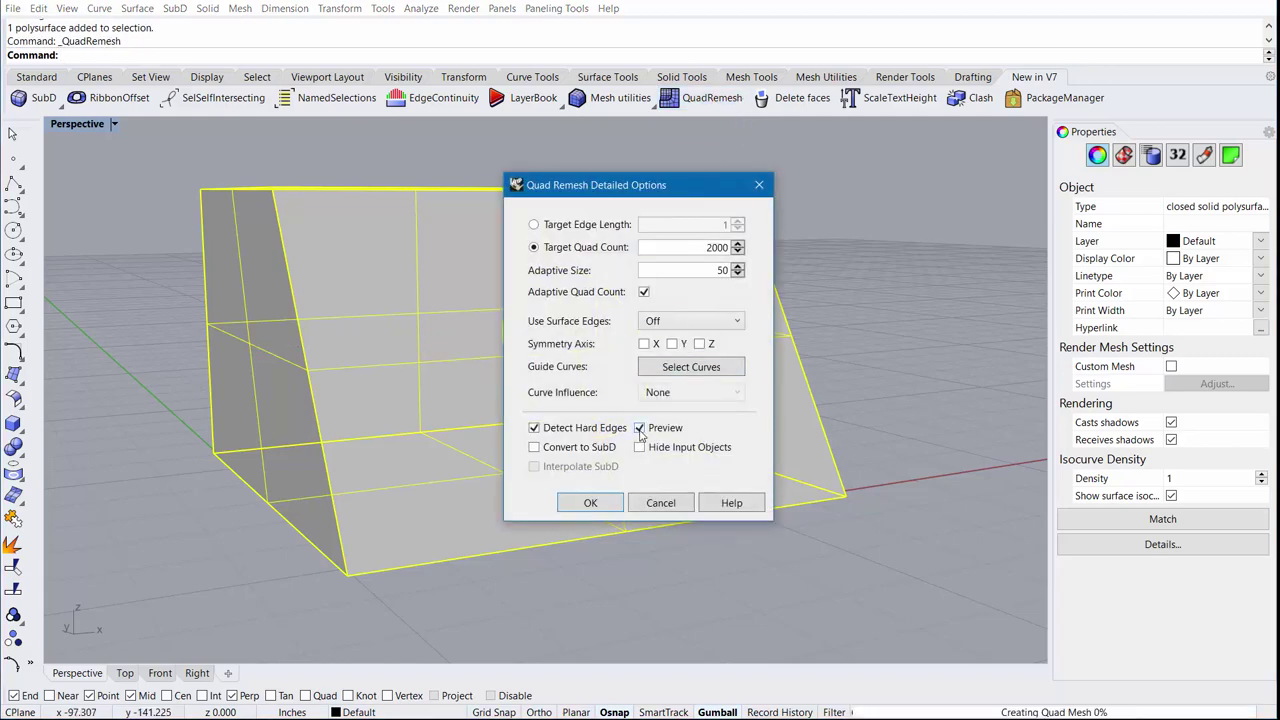
drag(613, 189, 815, 188)
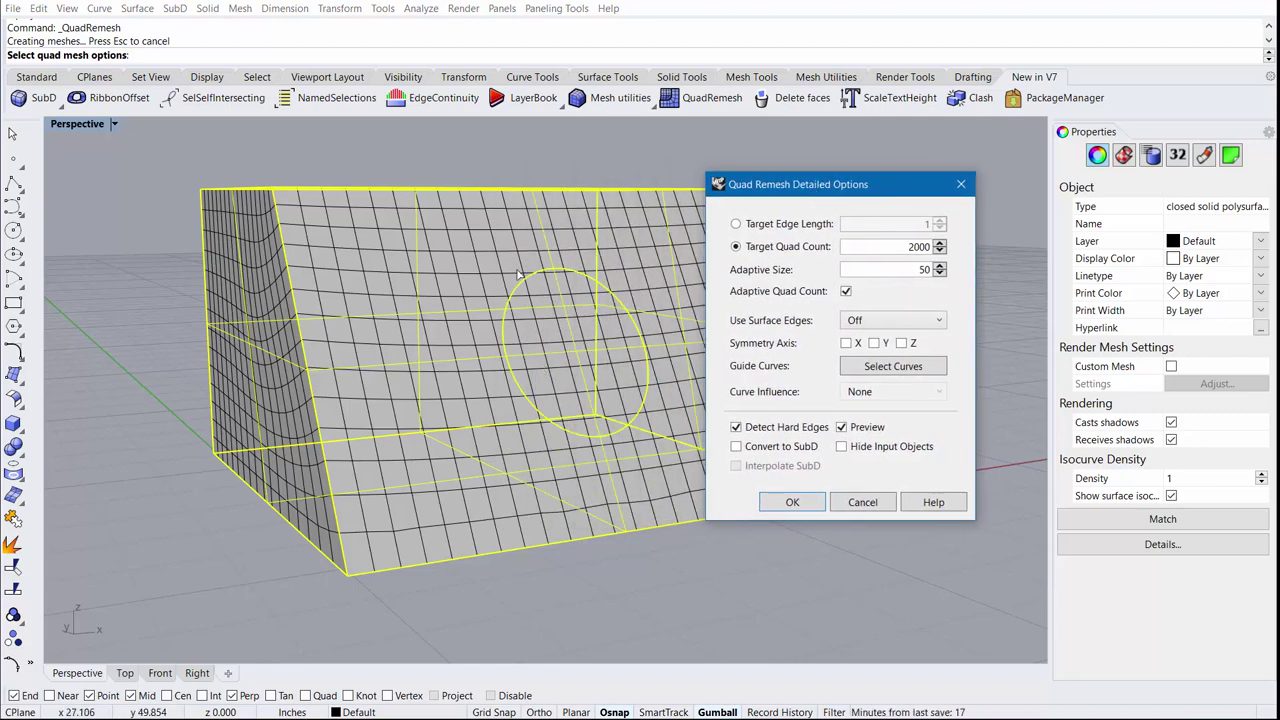
click(842, 447)
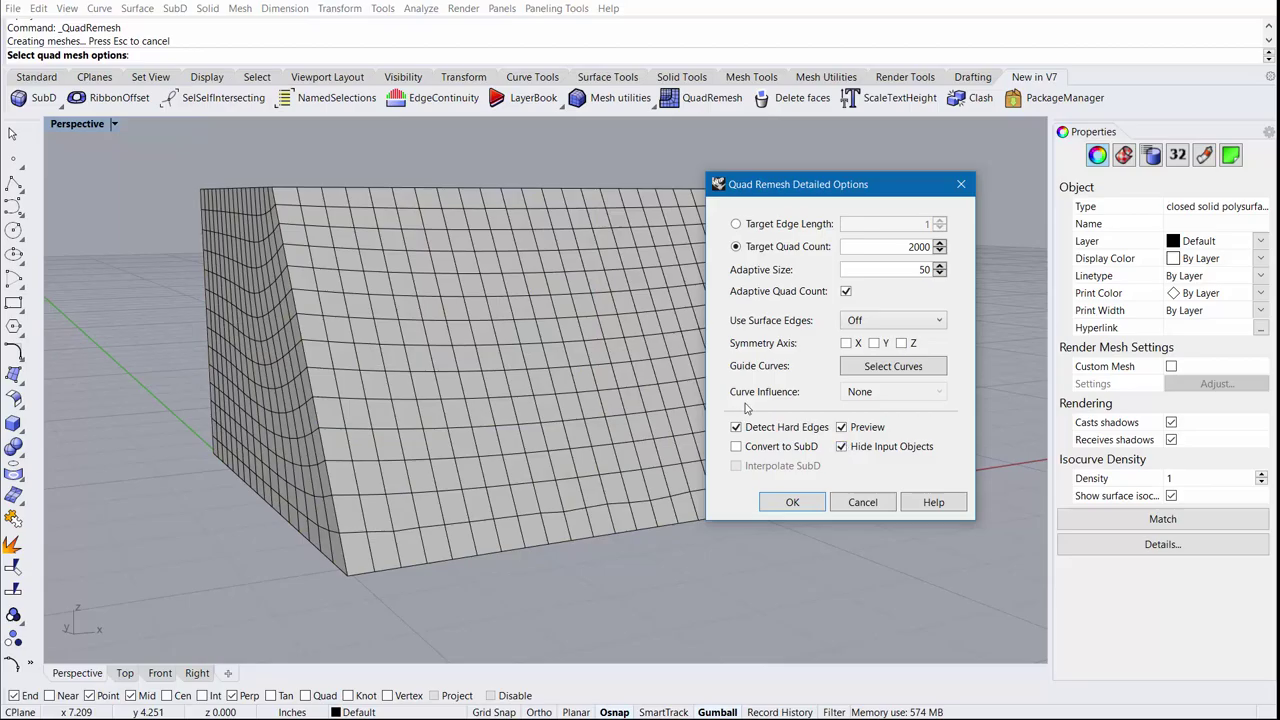
mouse_move(560, 330)
right_down()
mouse_move(450, 372)
mouse_move(493, 362)
right_up()
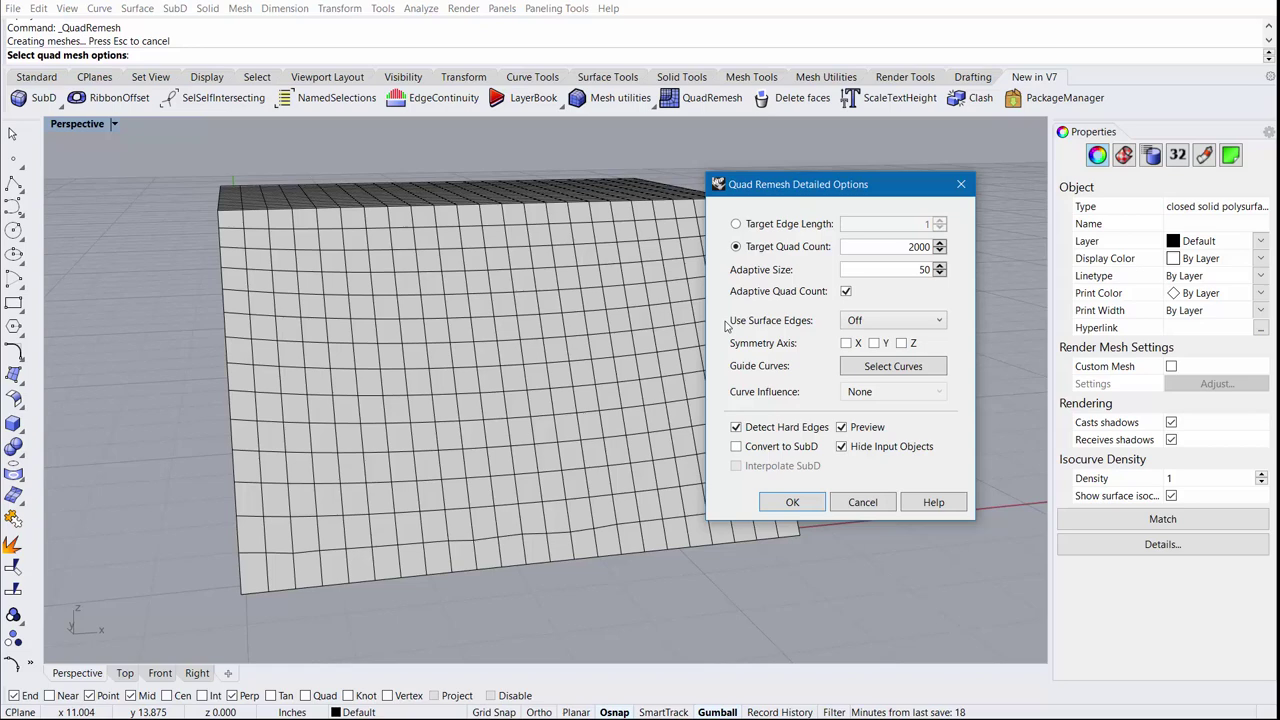
Set surface edge handling to Smart and stop hiding the input box
click(879, 325)
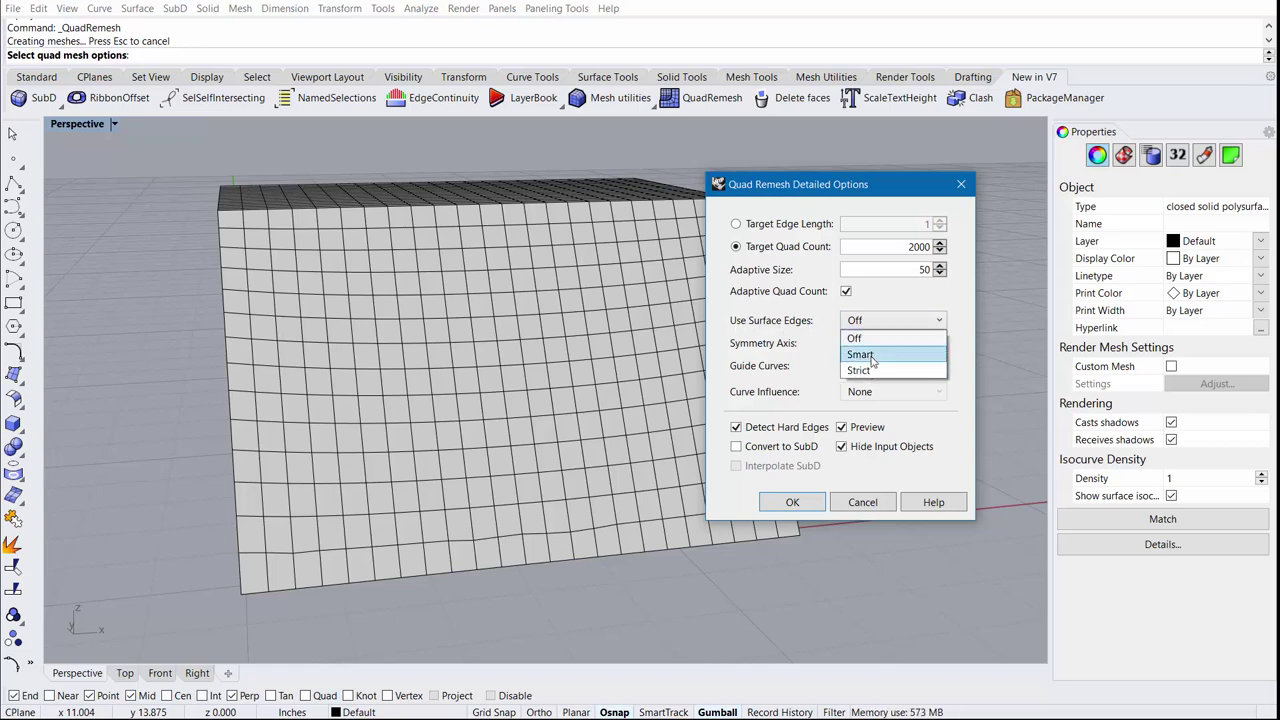
click(870, 356)
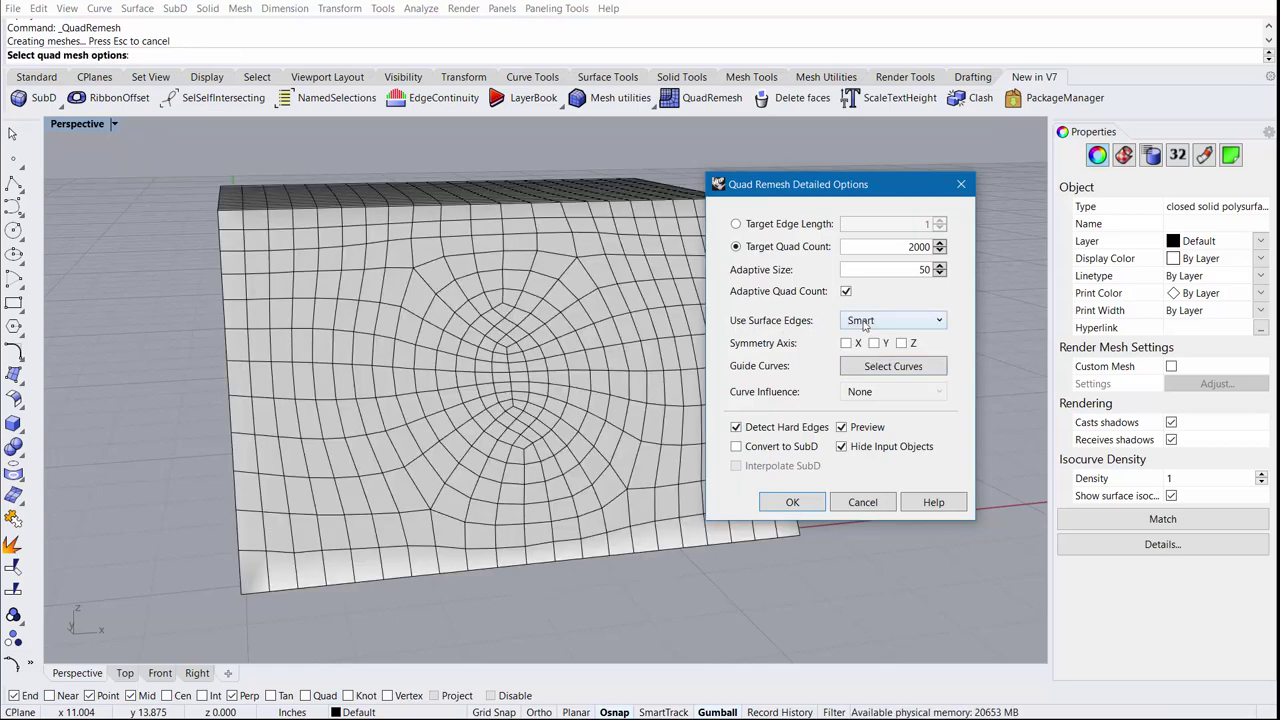
click(865, 322)
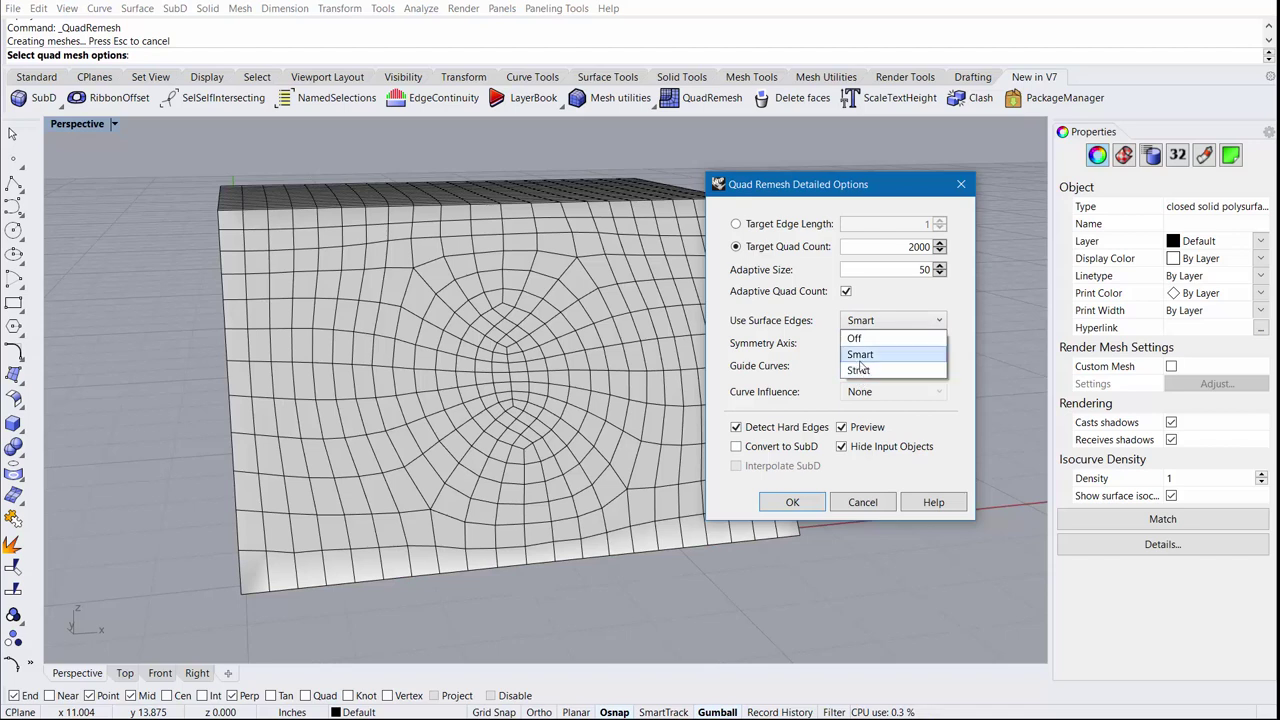
click(859, 362)
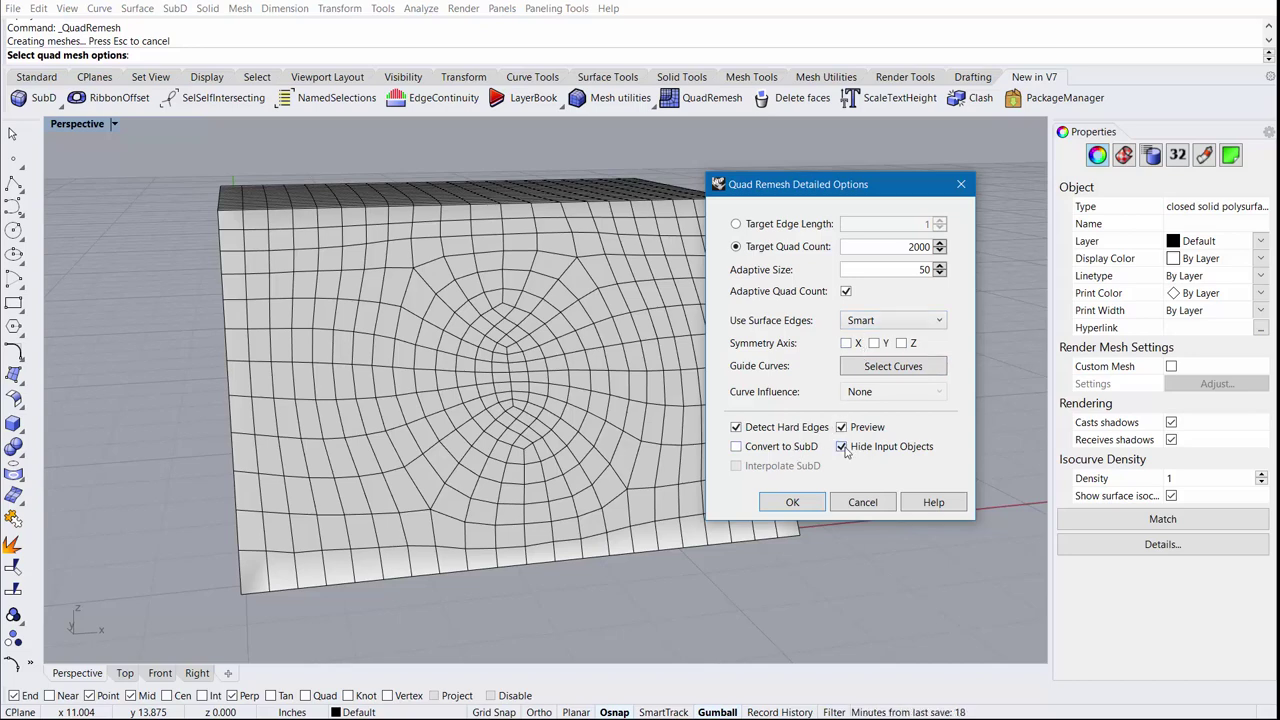
click(842, 447)
scroll(470, 300, up, 5)
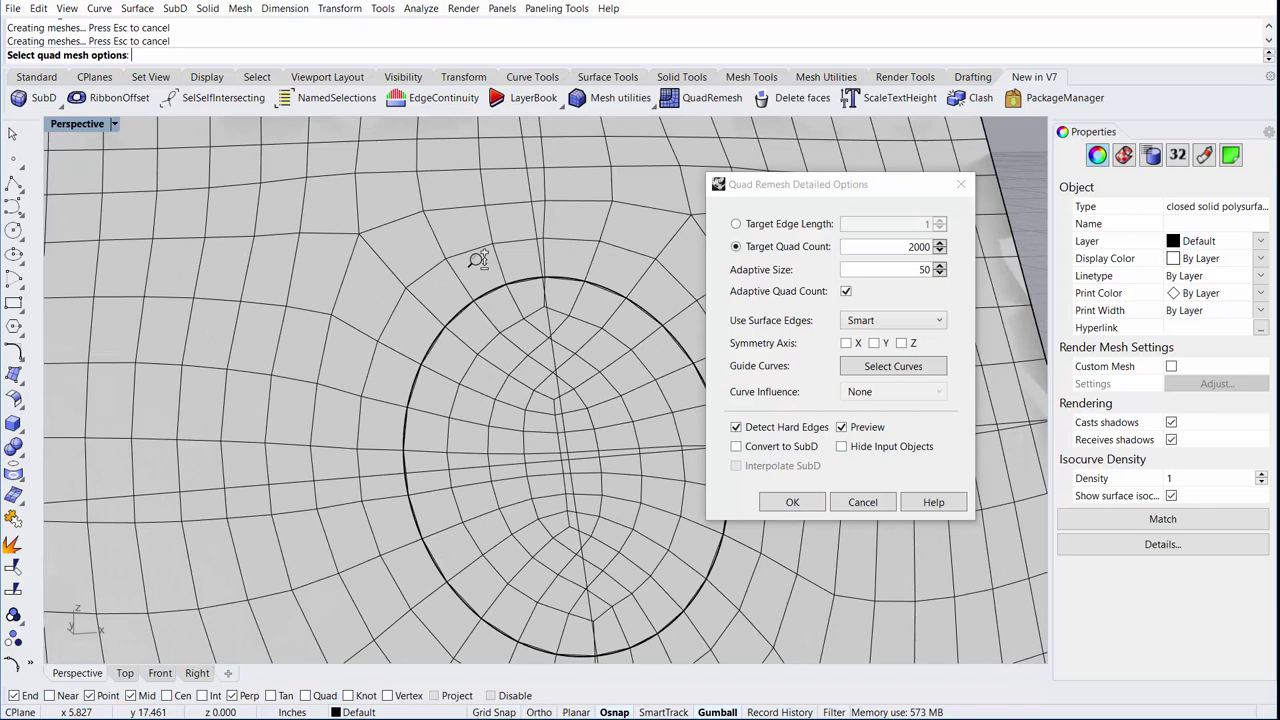
scroll(478, 258, up, 3)
scroll(478, 258, up, 2)
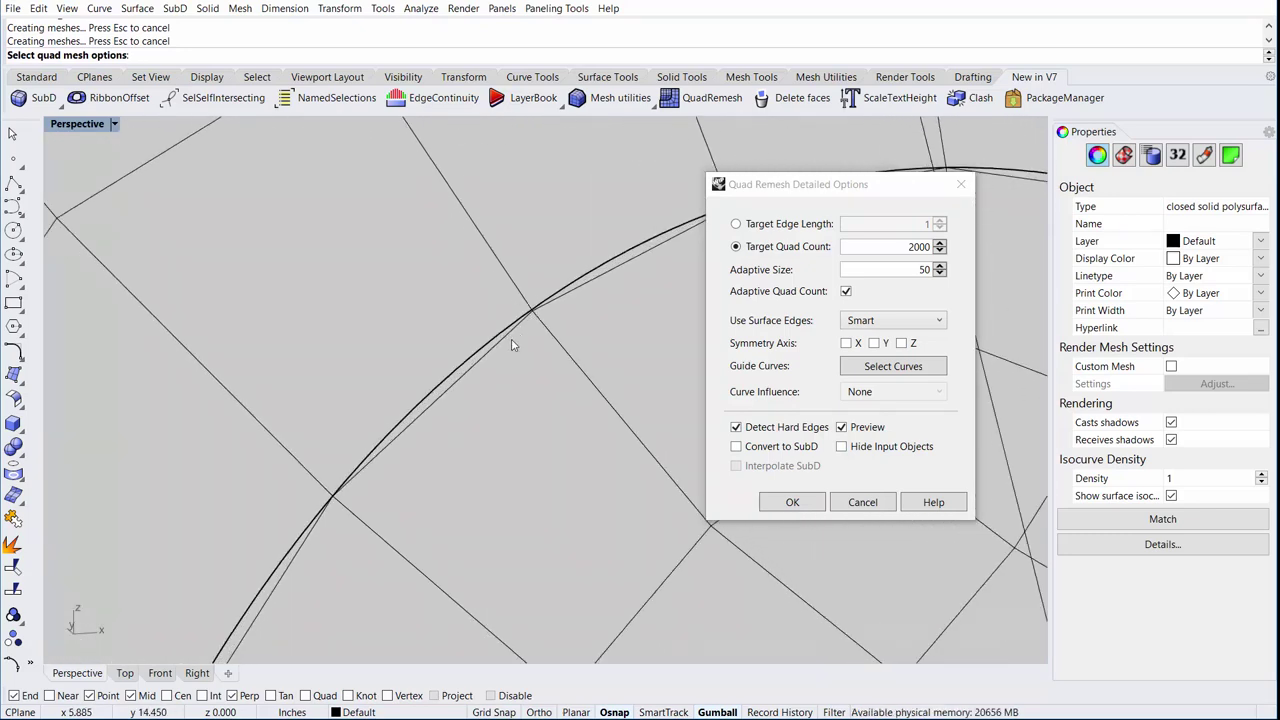
scroll(515, 350, down, 4)
scroll(518, 360, down, 3)
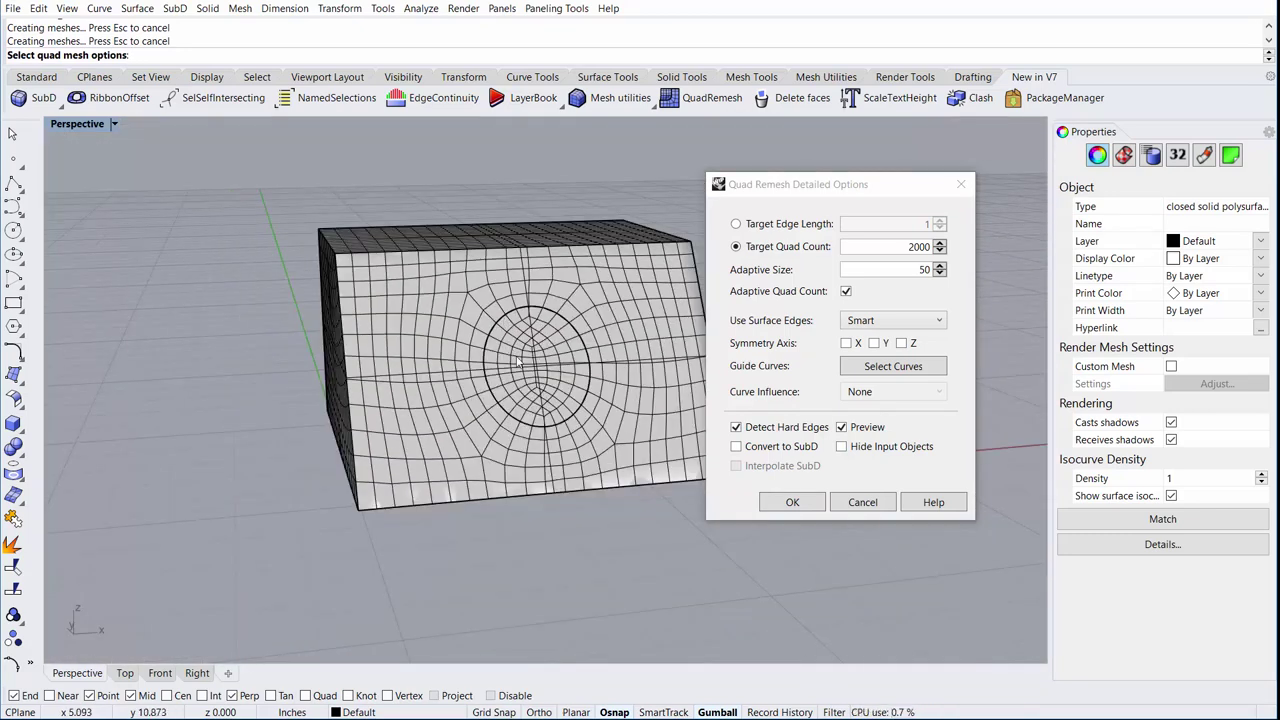
right_drag(518, 363, 545, 356)
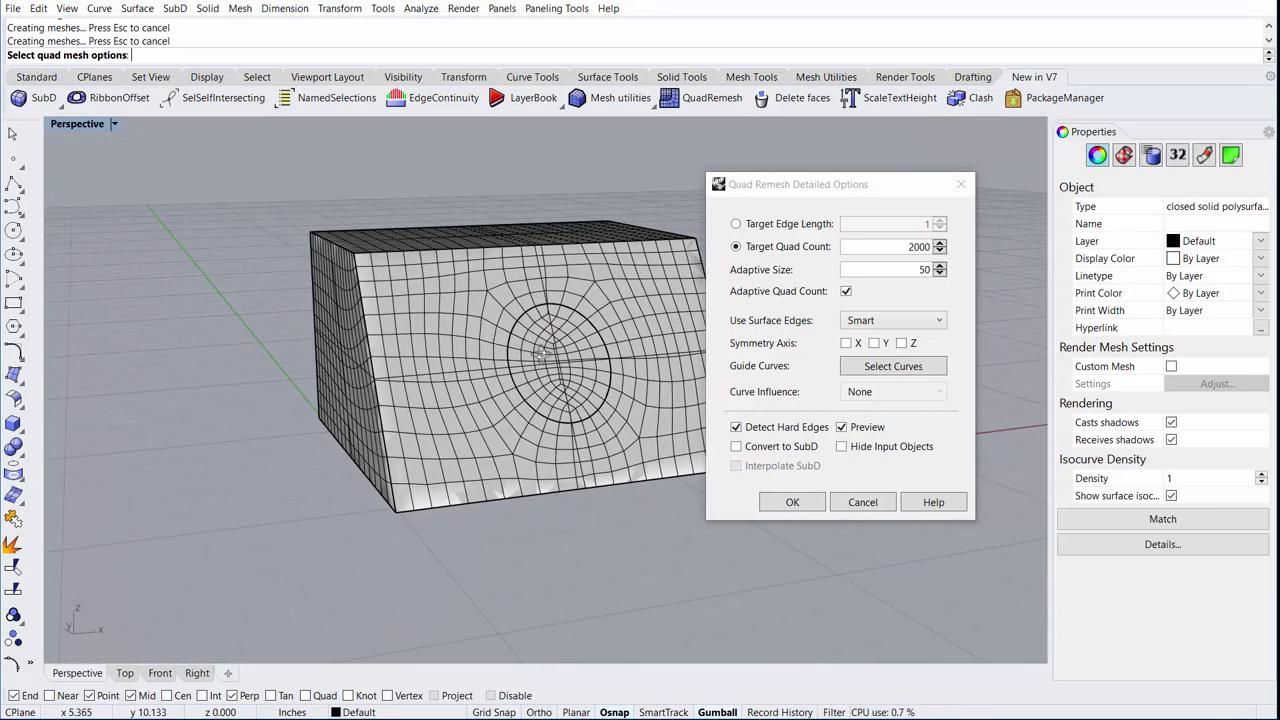
Create the remeshed box and move it to the right of the original
click(792, 505)
drag(628, 340, 946, 330)
click(910, 522)
right_drag(910, 522, 776, 544)
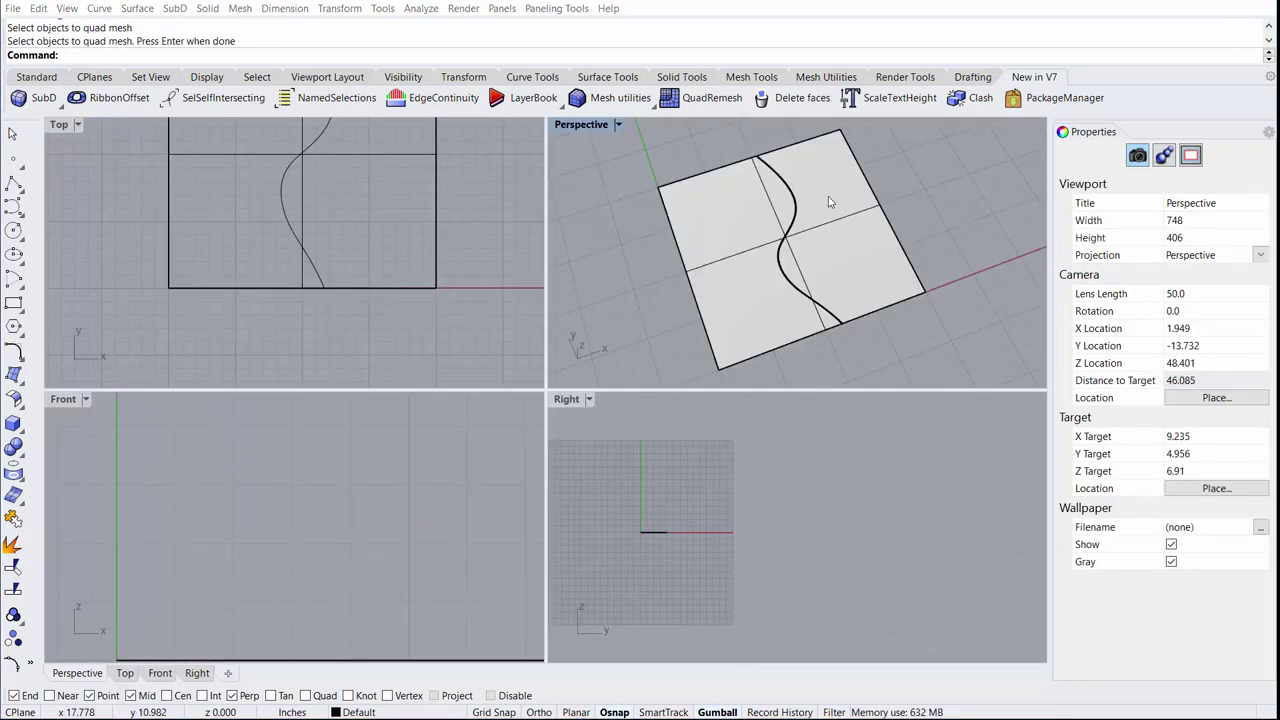
Select the flat S-curve surface and preview its quad remesh with the surface hidden
click(772, 172)
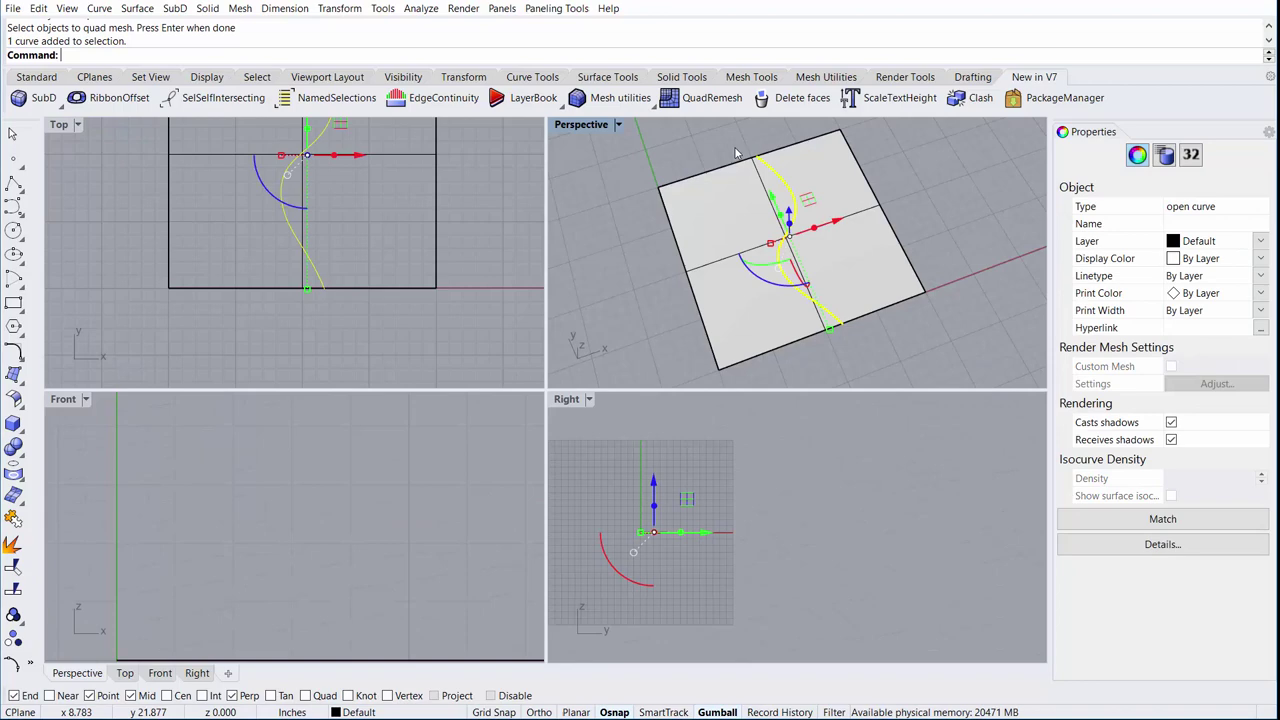
key(Escape)
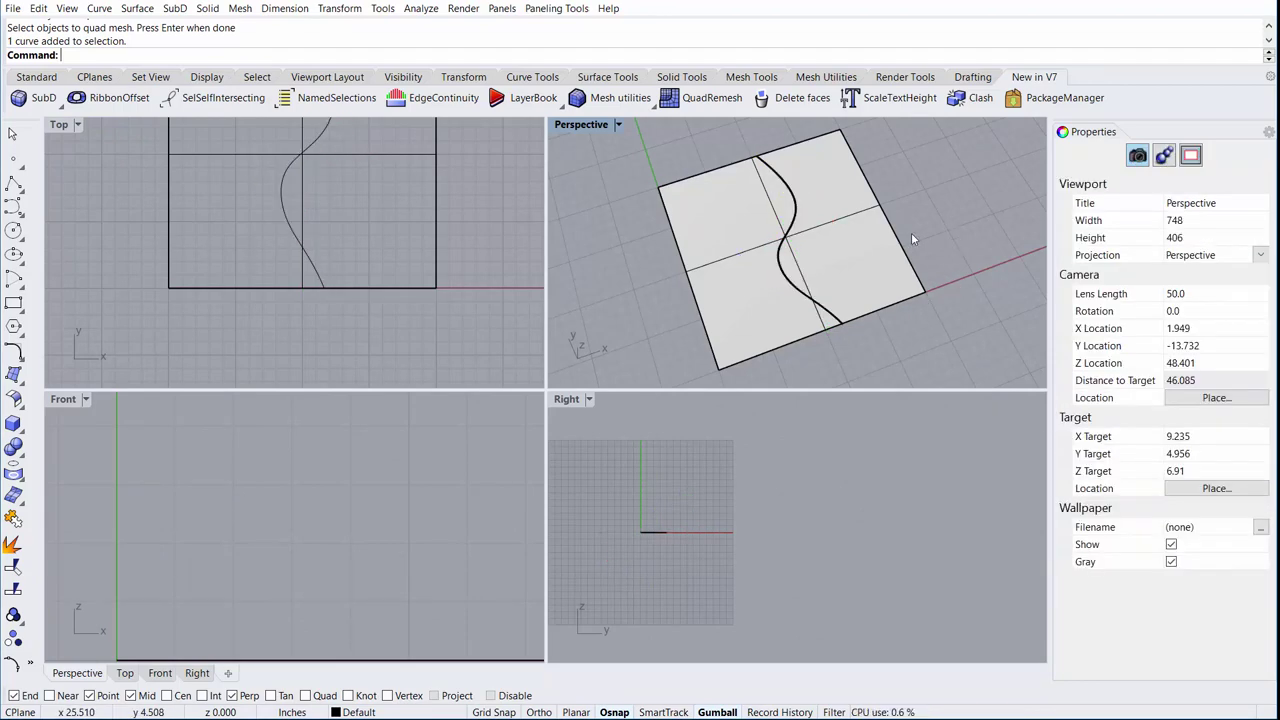
click(860, 235)
click(705, 98)
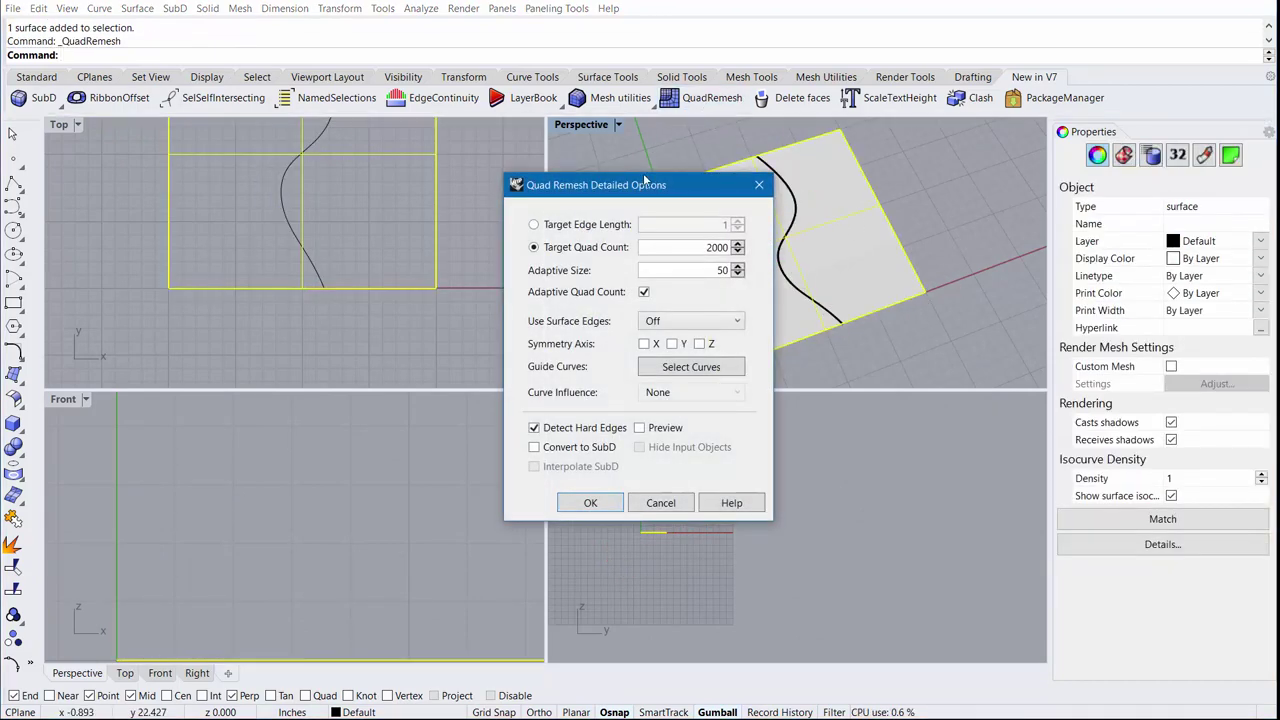
click(568, 420)
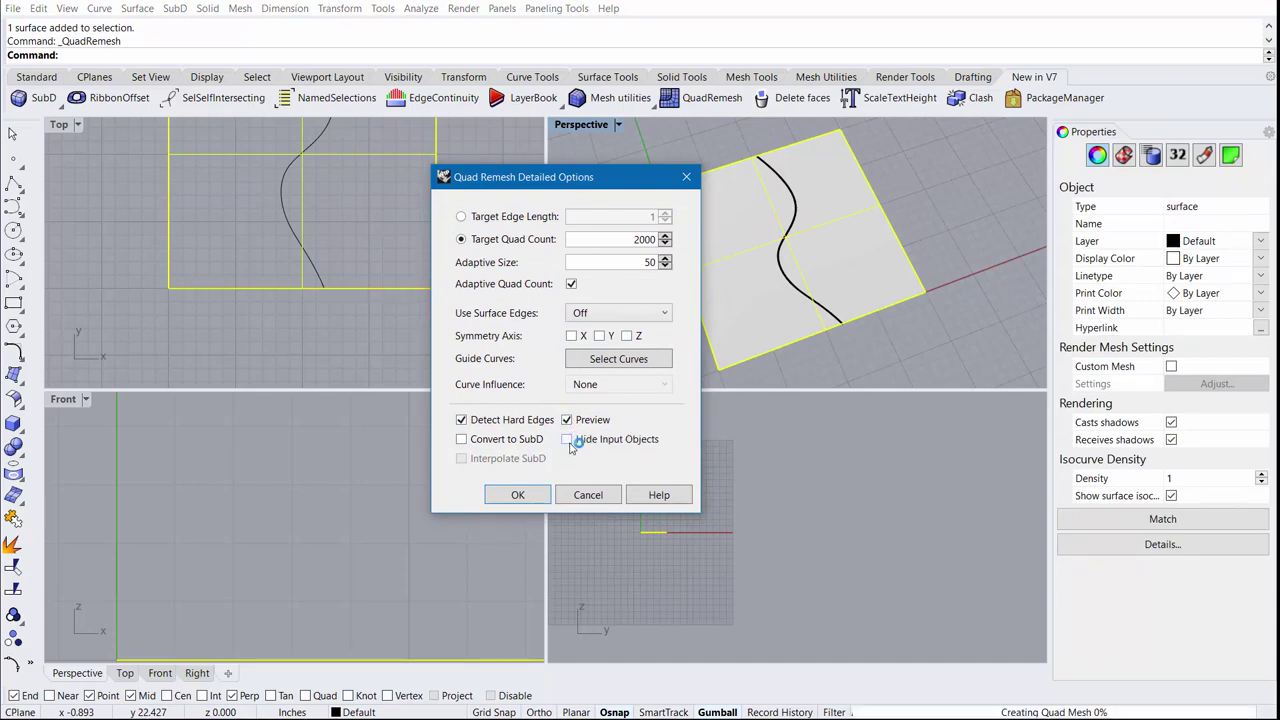
click(567, 440)
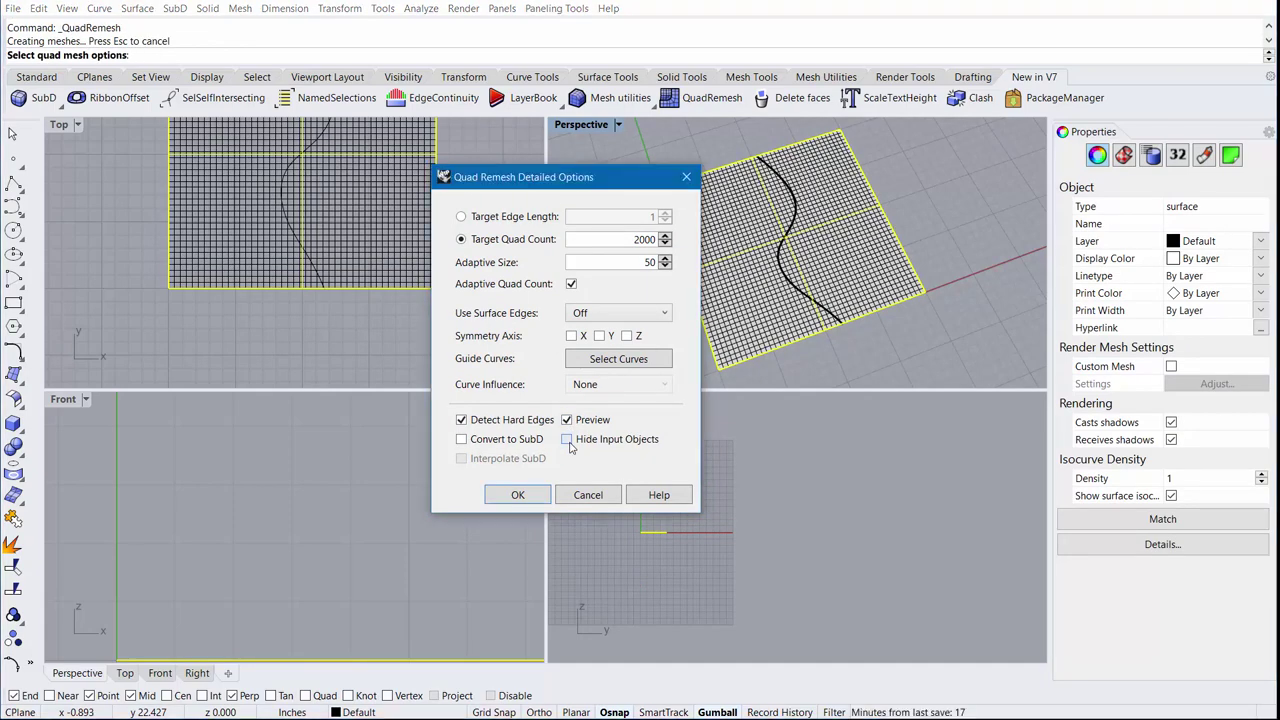
scroll(745, 357, up, 3)
scroll(745, 357, down, 2)
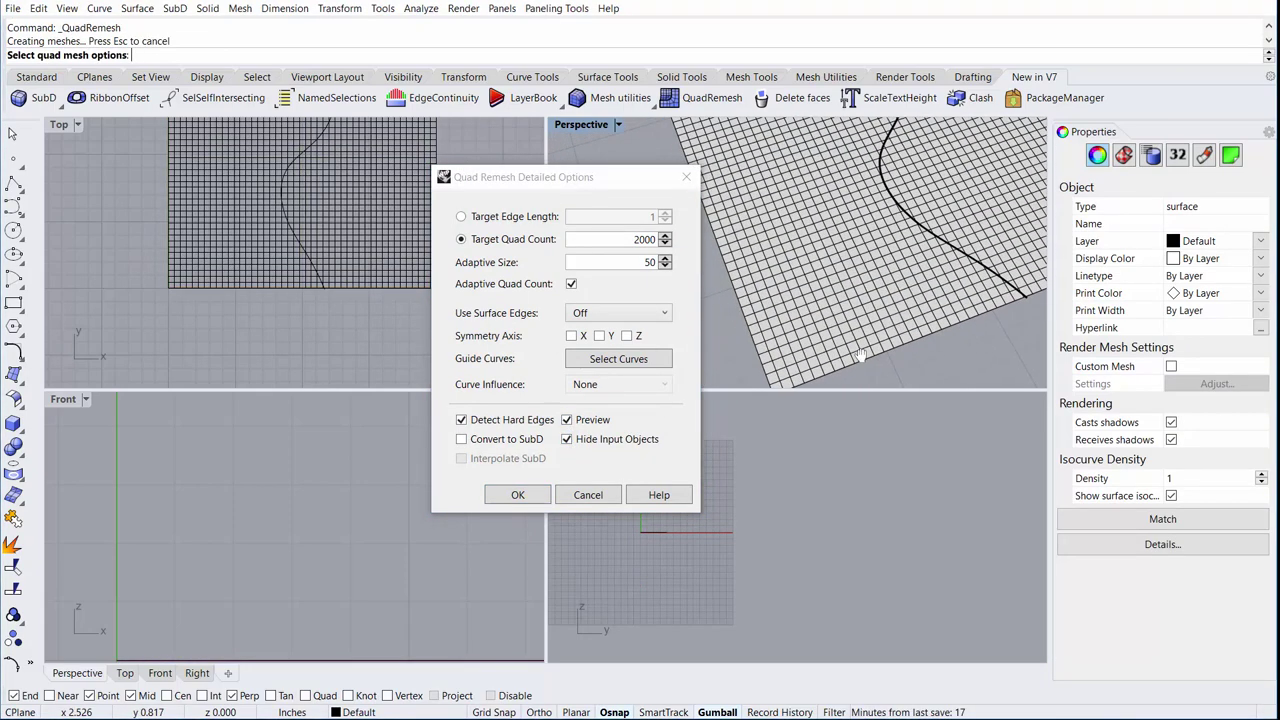
scroll(745, 357, down, 2)
scroll(745, 357, down, 1)
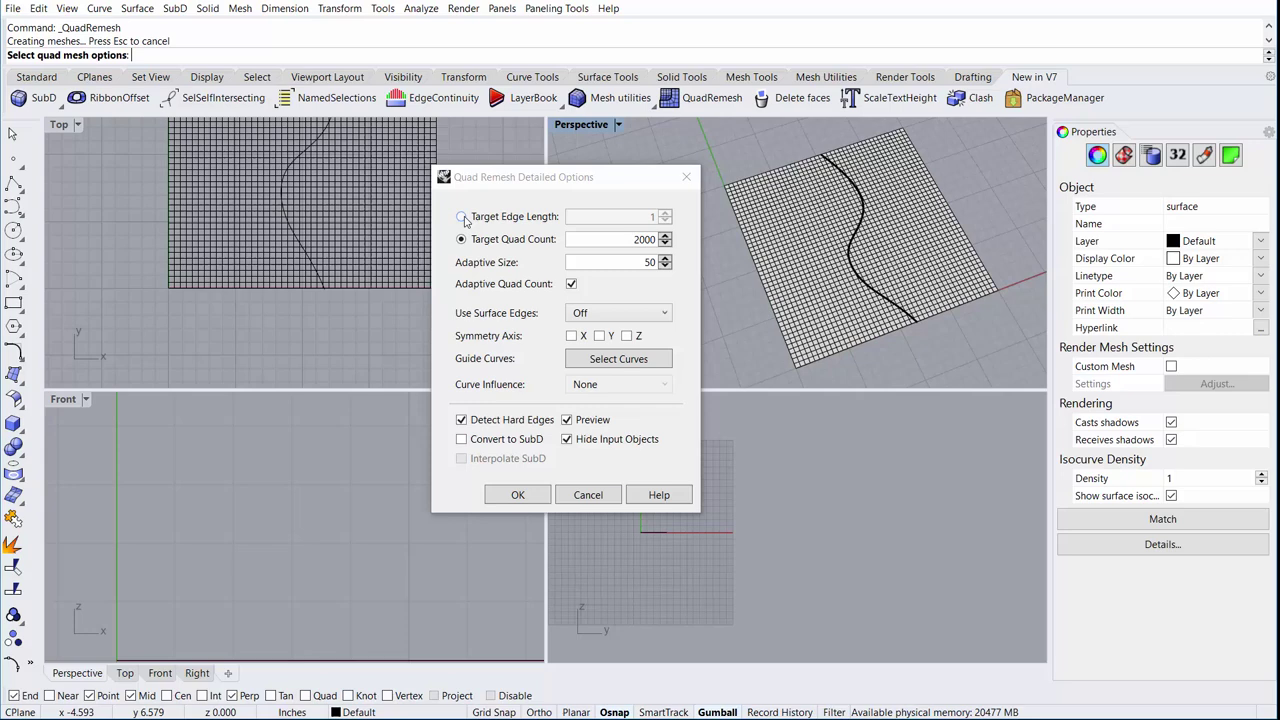
Switch the remesh to Target Edge Length 1 and inspect the coarser preview grid
click(462, 217)
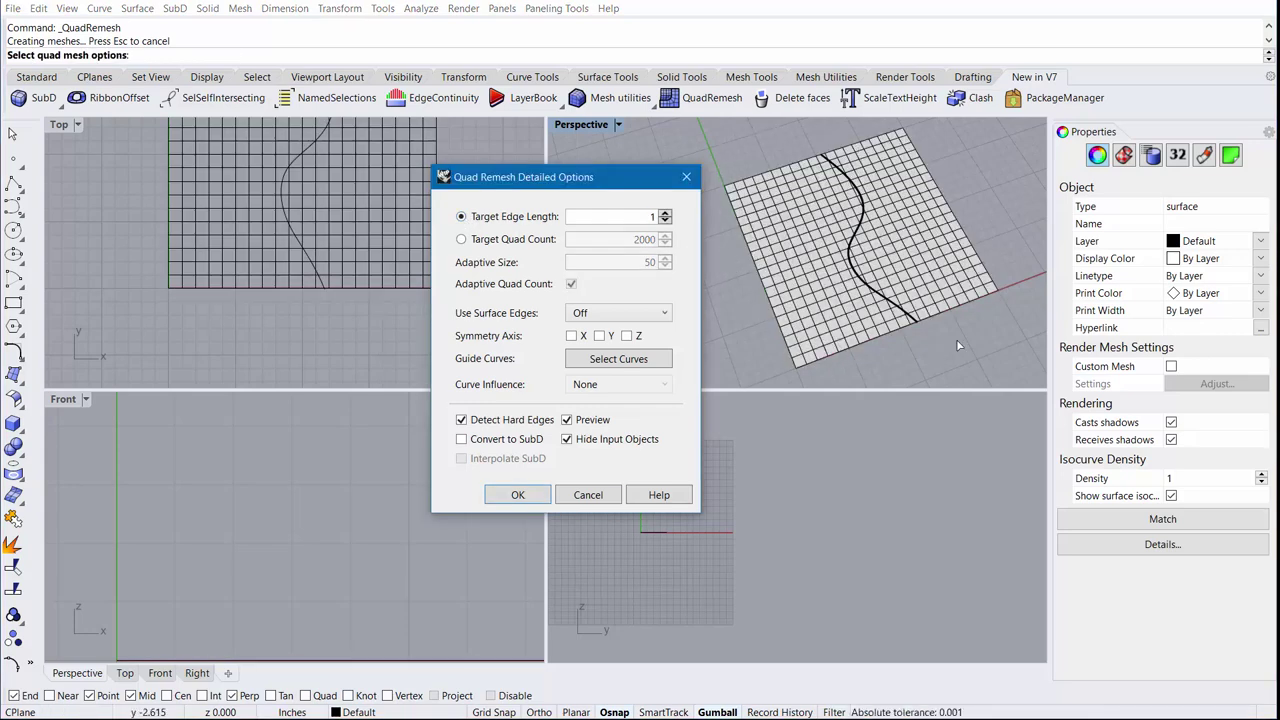
click(918, 303)
mouse_move(918, 303)
right_down()
mouse_move(938, 297)
mouse_move(881, 354)
right_up()
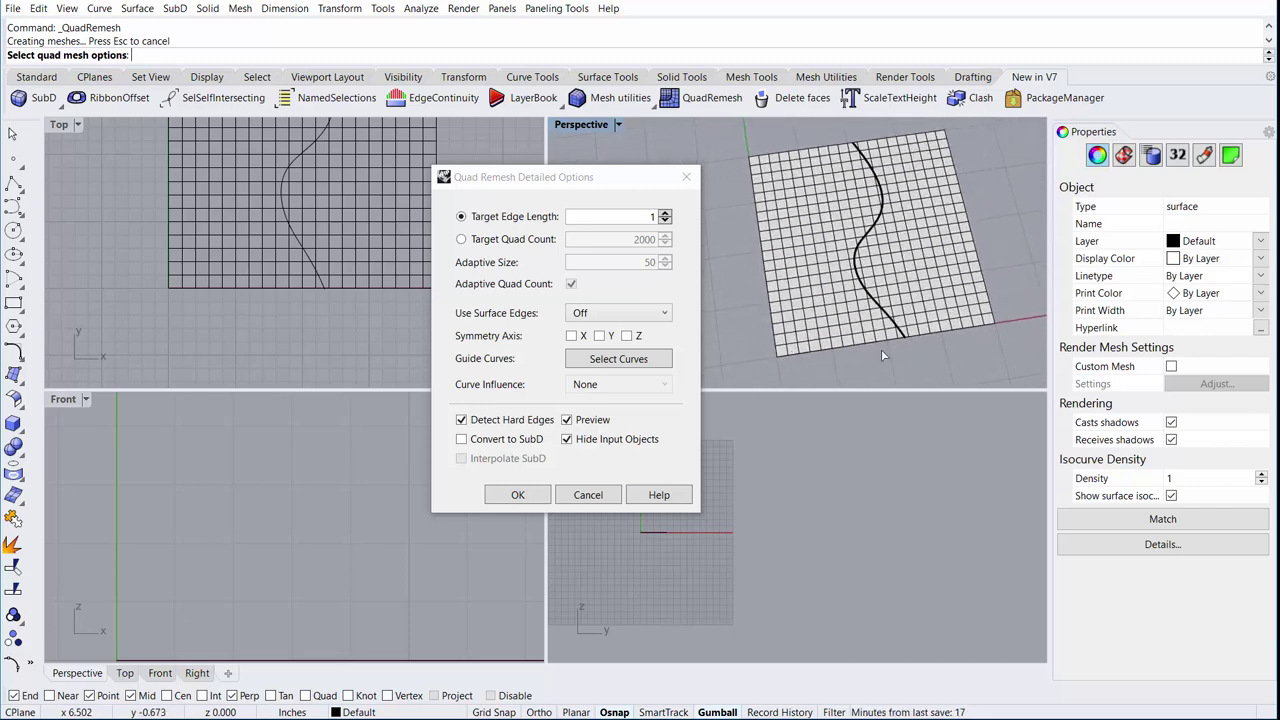
right_drag(799, 318, 826, 338)
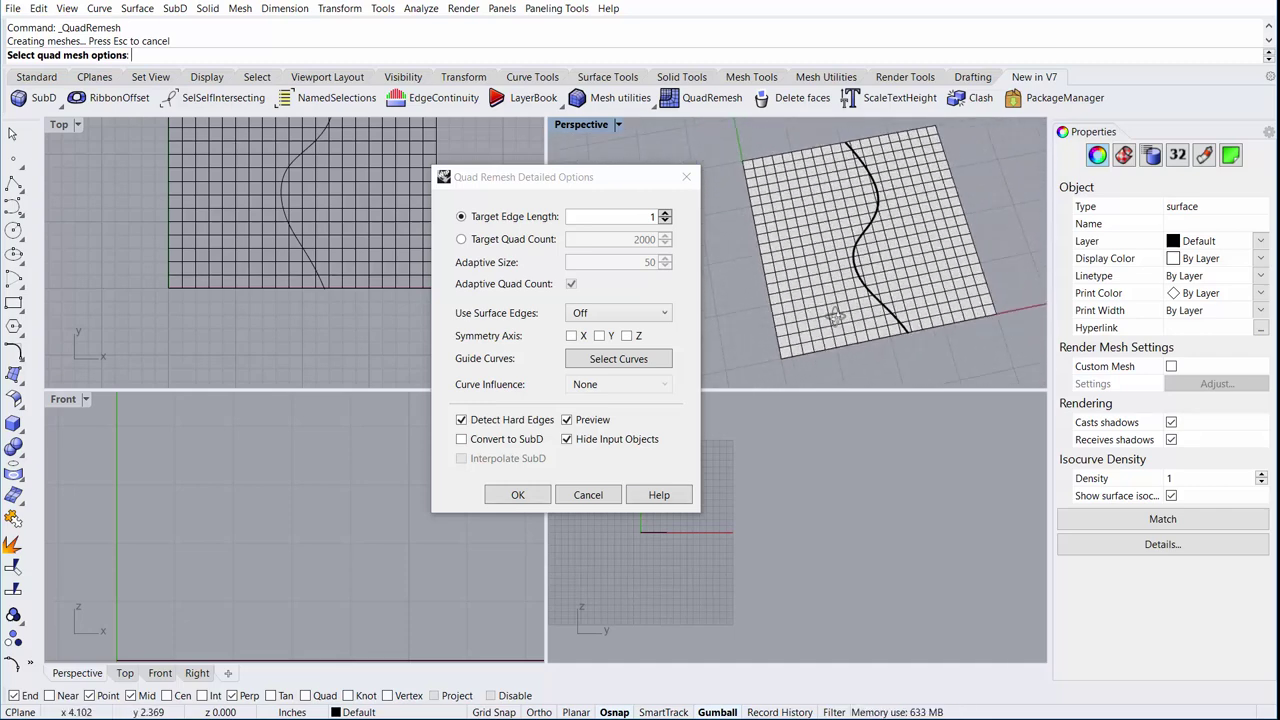
scroll(790, 350, up, 3)
scroll(763, 290, up, 2)
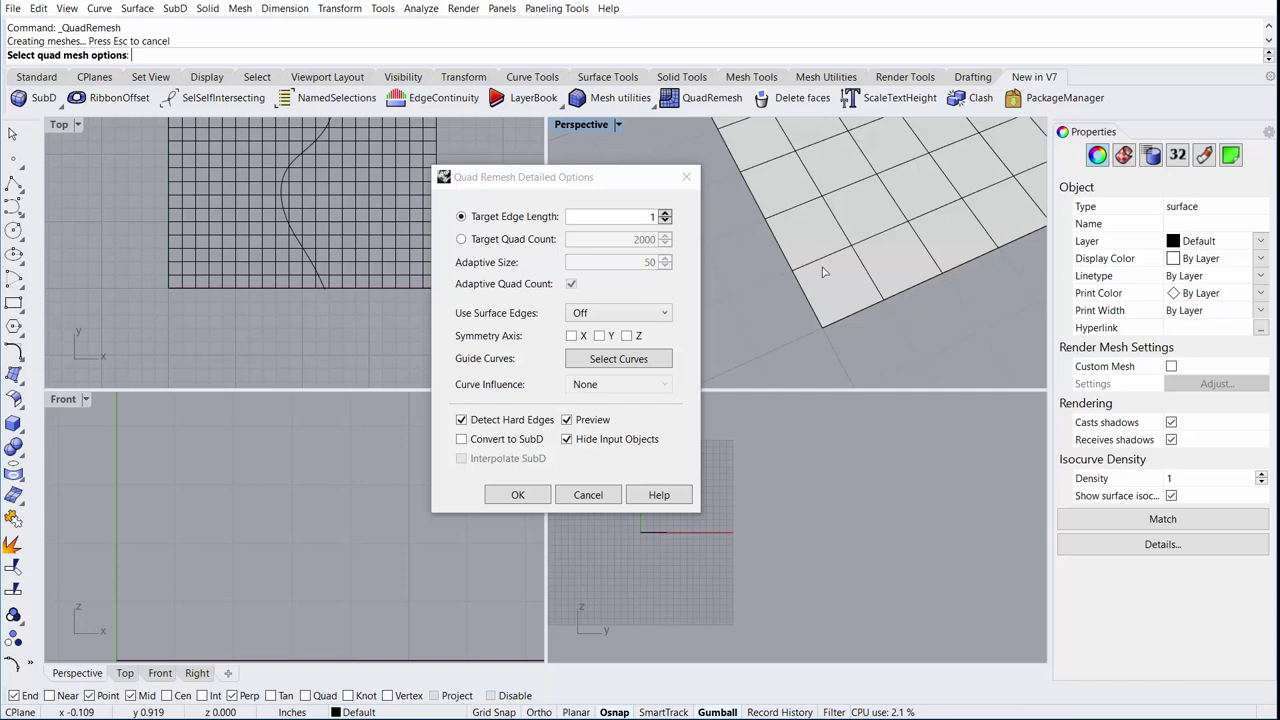
scroll(820, 311, down, 2)
scroll(820, 311, down, 2)
scroll(830, 300, down, 2)
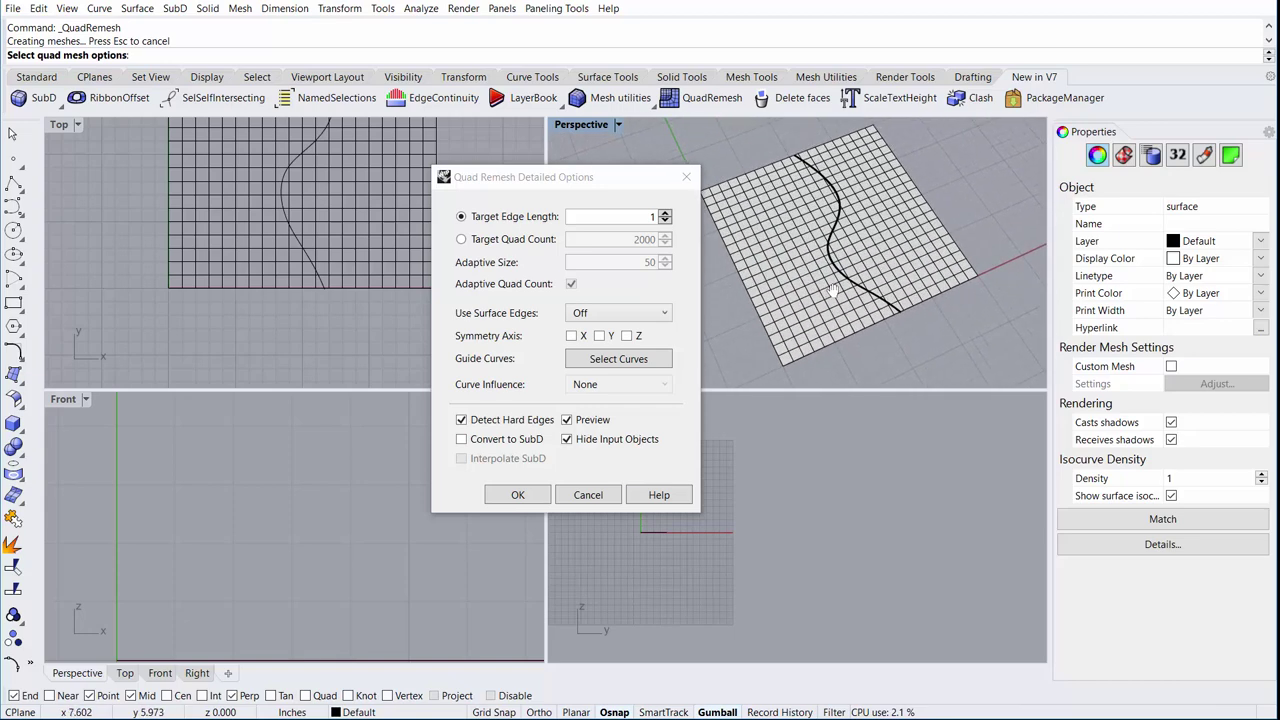
scroll(835, 292, down, 1)
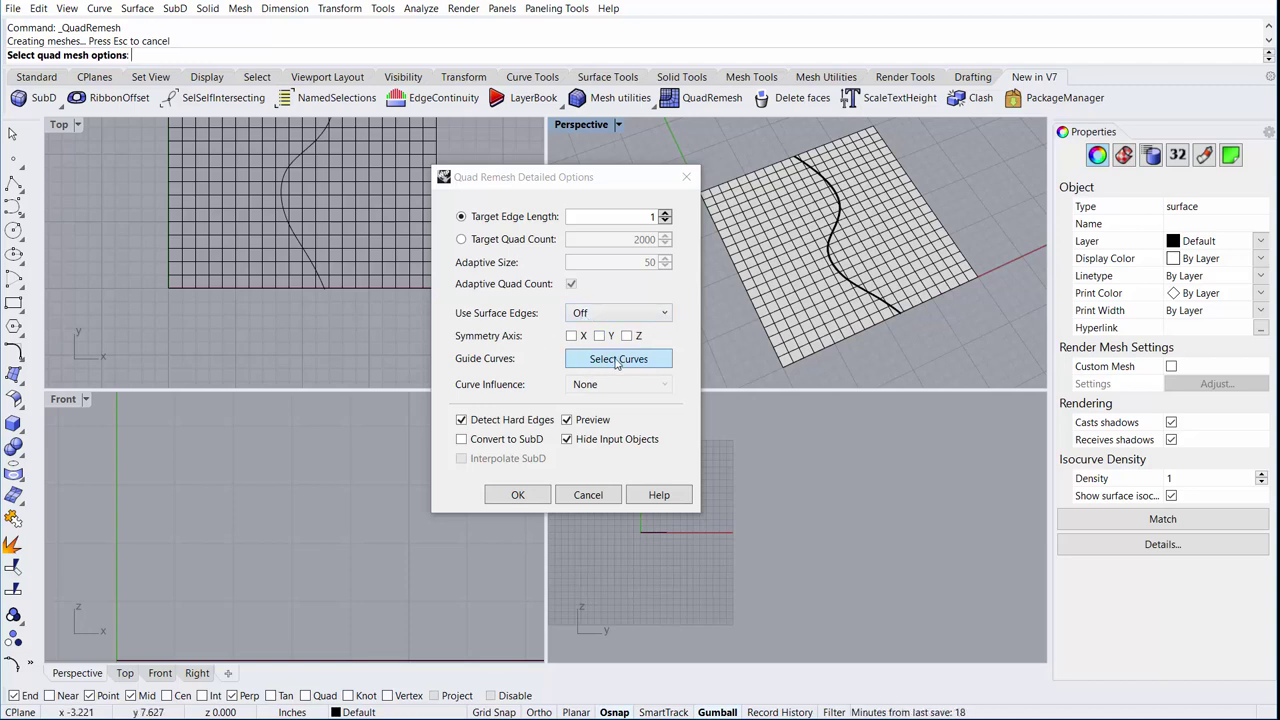
Set the S-shaped curve as the remesh guide curve, with Create Edge Loop influence
click(617, 360)
click(833, 188)
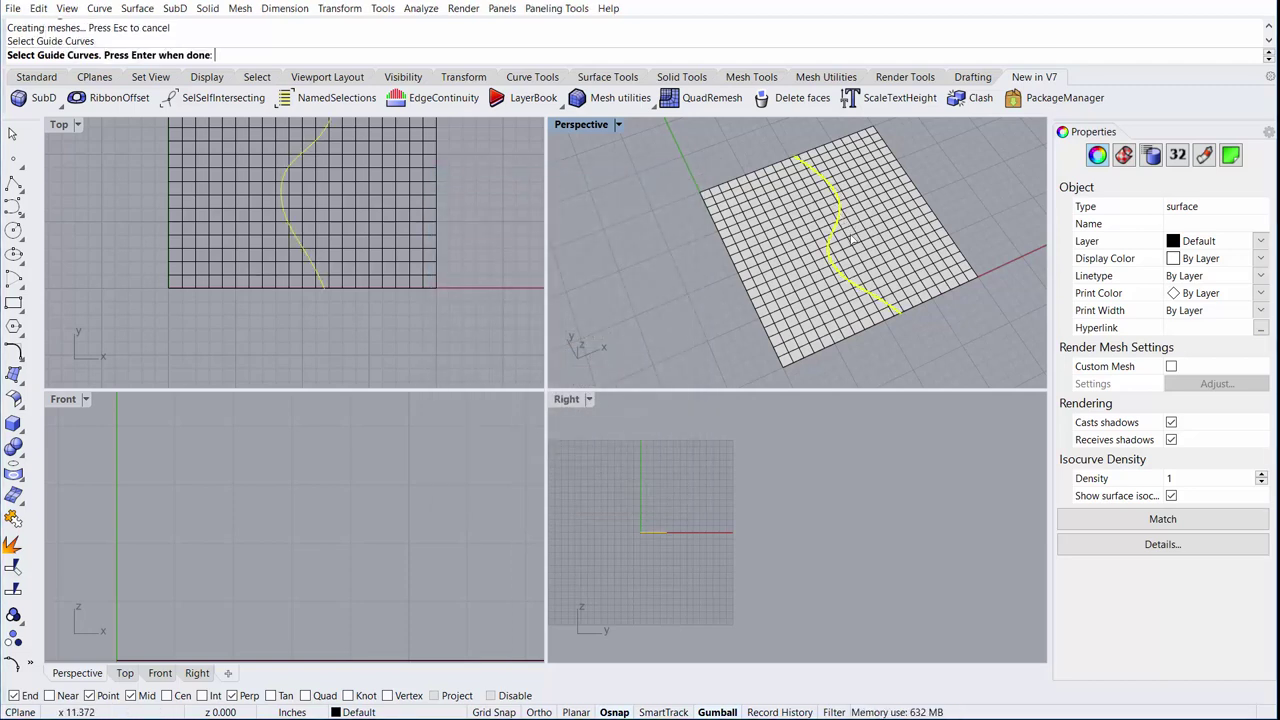
key(Return)
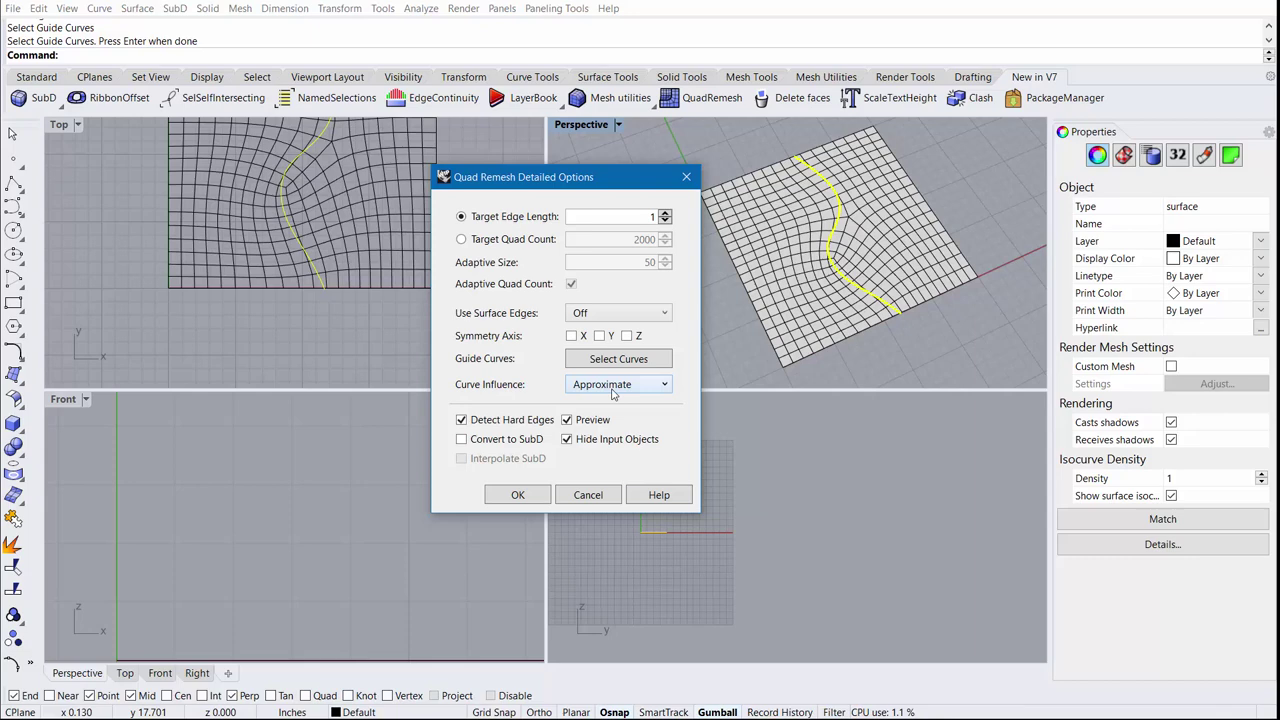
mouse_move(843, 230)
right_down()
mouse_move(841, 276)
mouse_move(863, 226)
right_up()
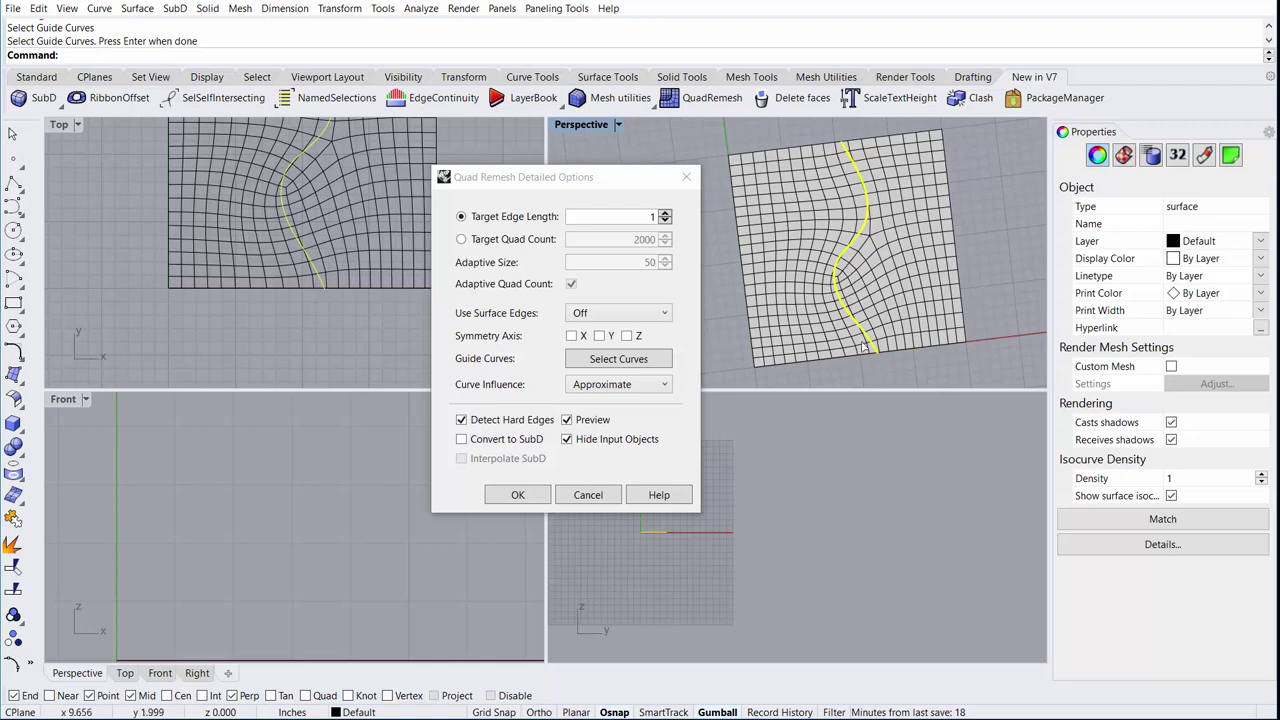
click(614, 389)
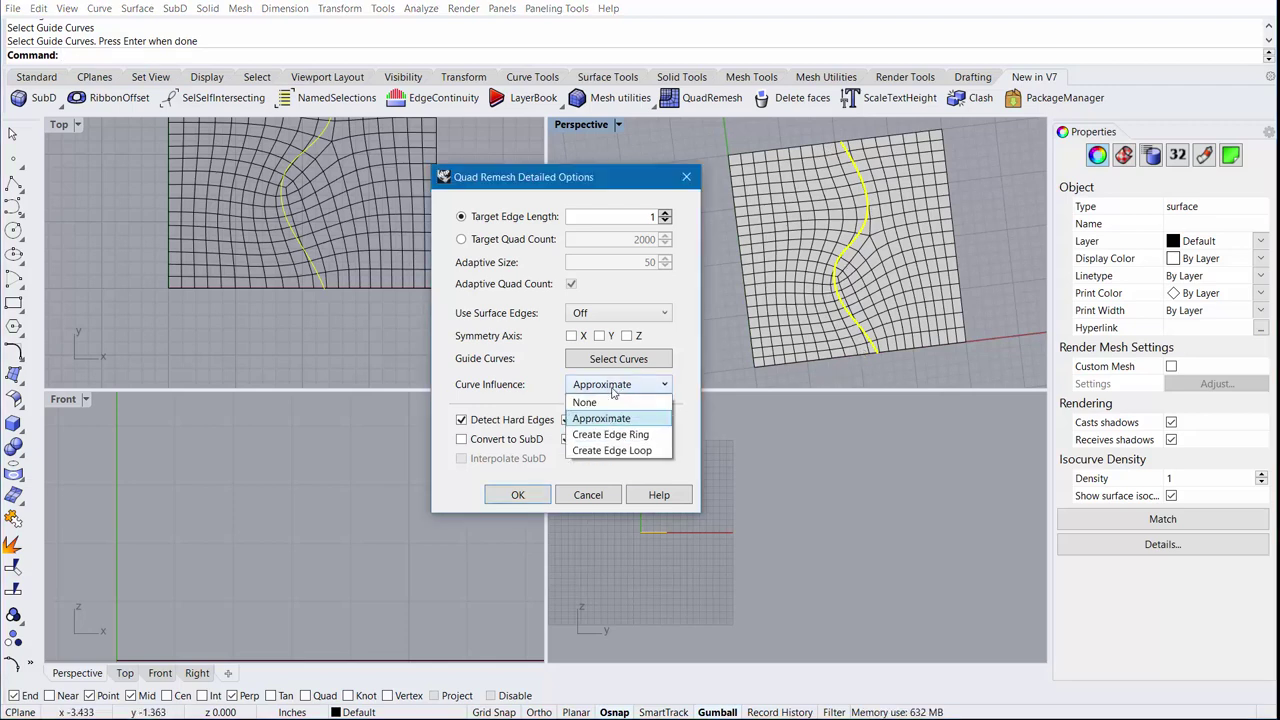
click(640, 451)
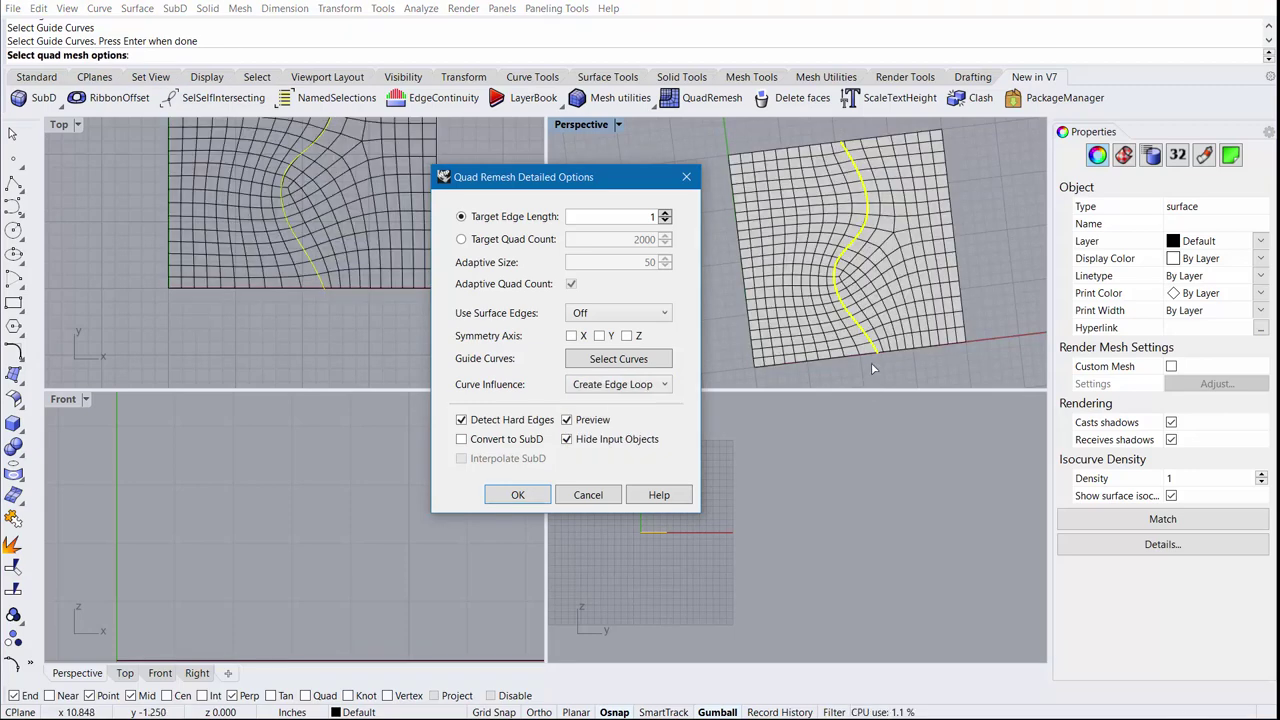
Create the curve-guided quad mesh and move it to the left of the surface
scroll(880, 320, up, 3)
scroll(893, 305, up, 3)
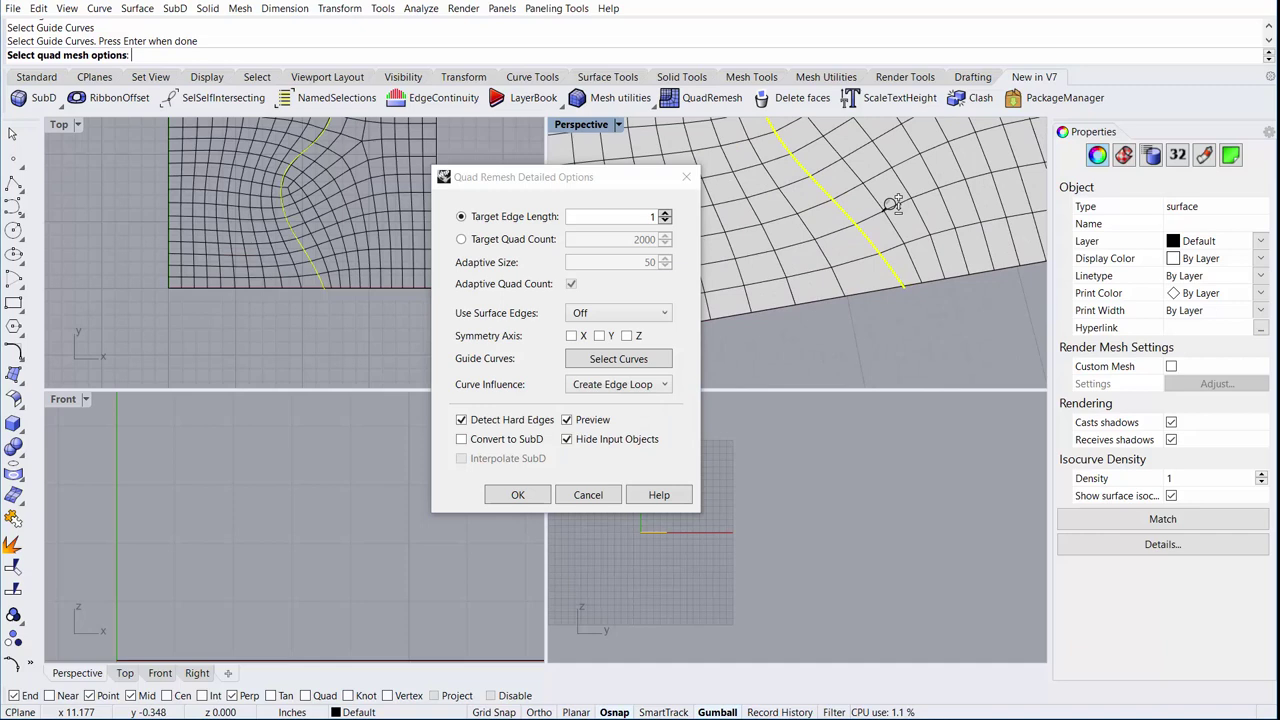
scroll(888, 210, up, 2)
scroll(903, 348, up, 2)
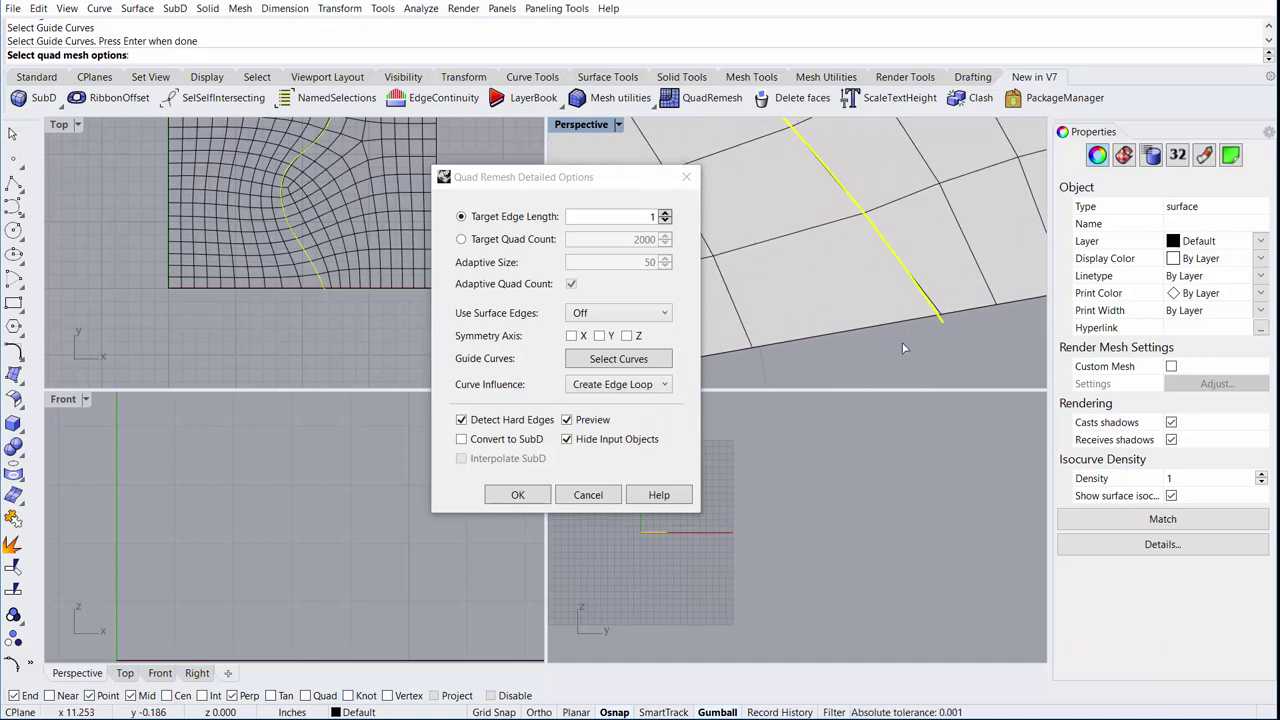
scroll(795, 178, down, 2)
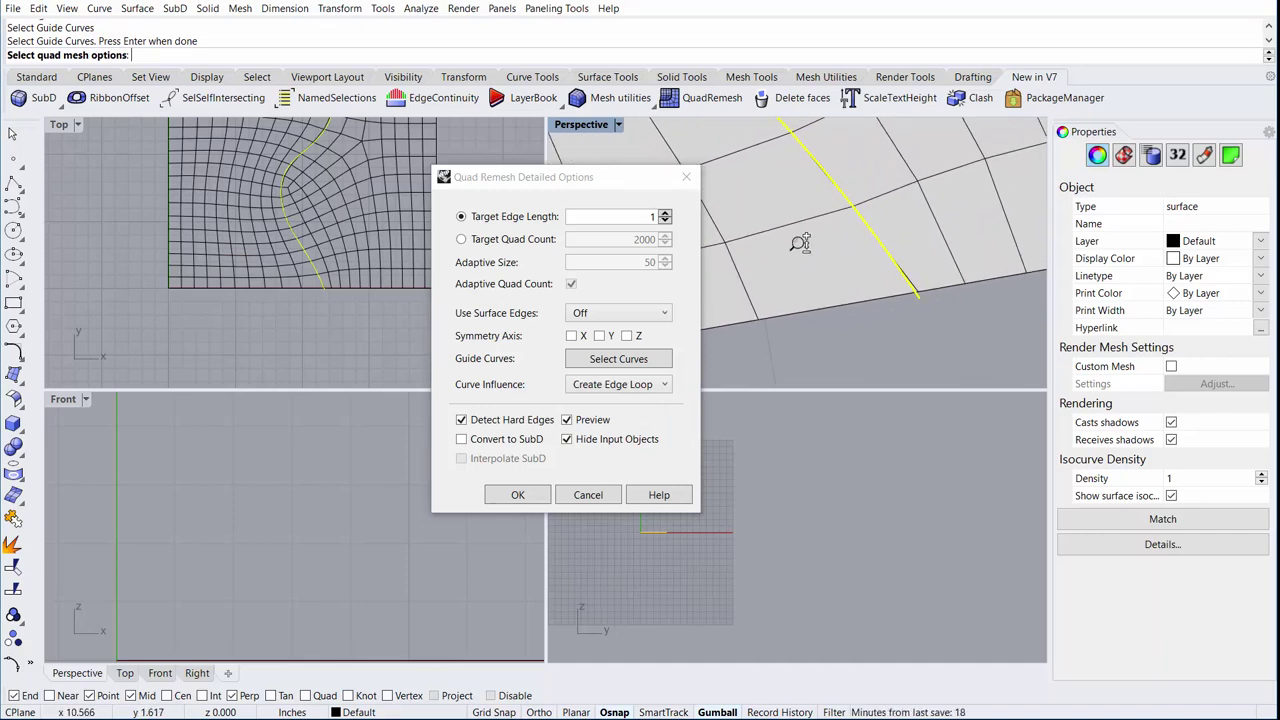
scroll(792, 180, down, 3)
scroll(788, 180, down, 3)
key(ctrl+shift+e)
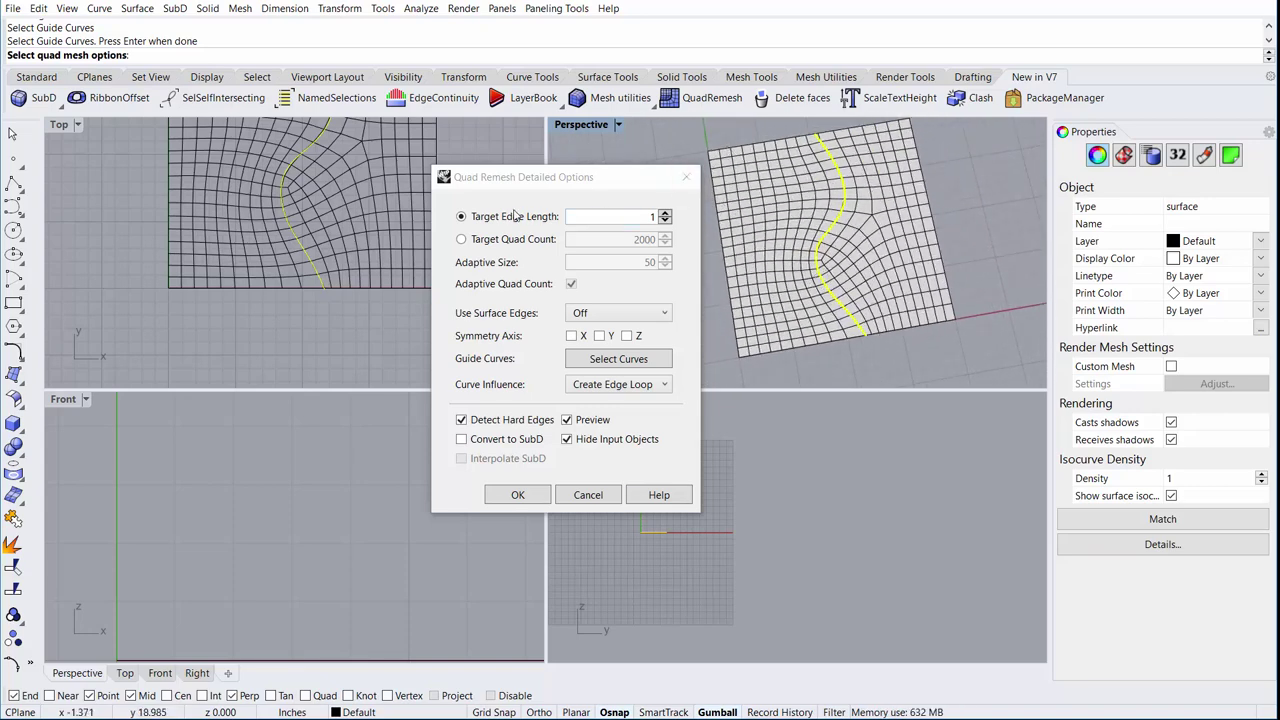
shift+right_drag(796, 220, 816, 222)
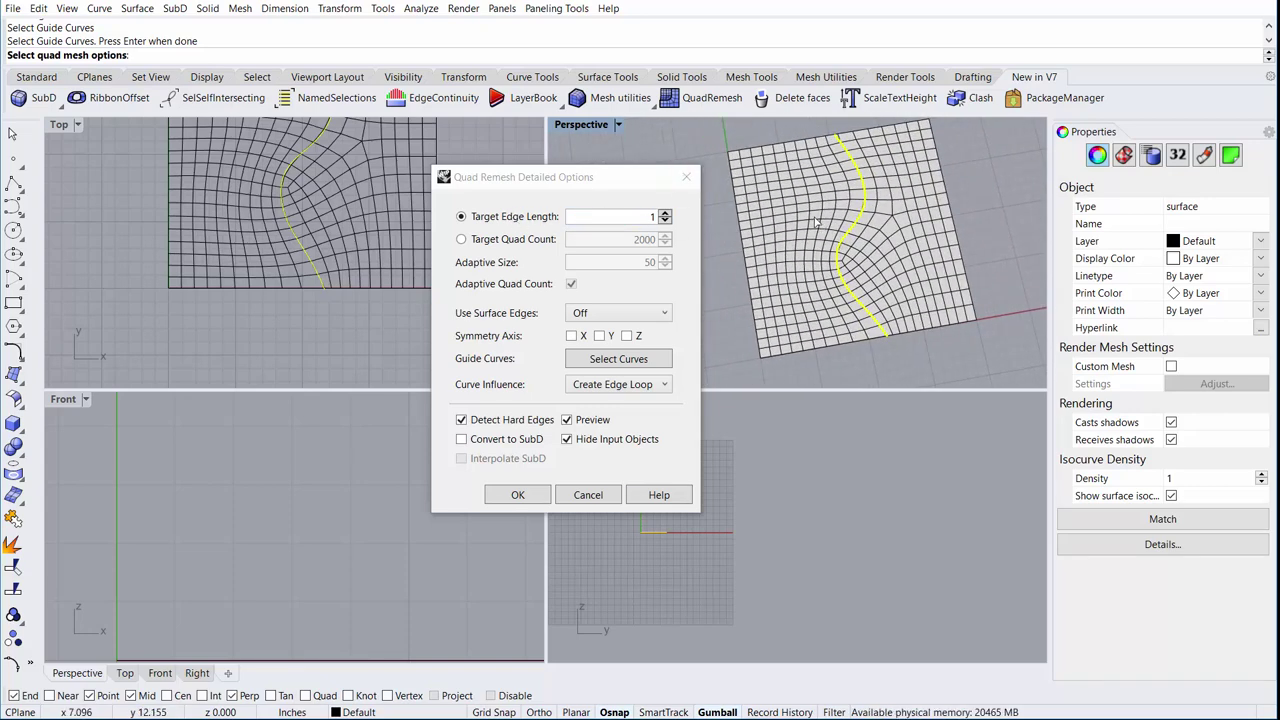
click(512, 496)
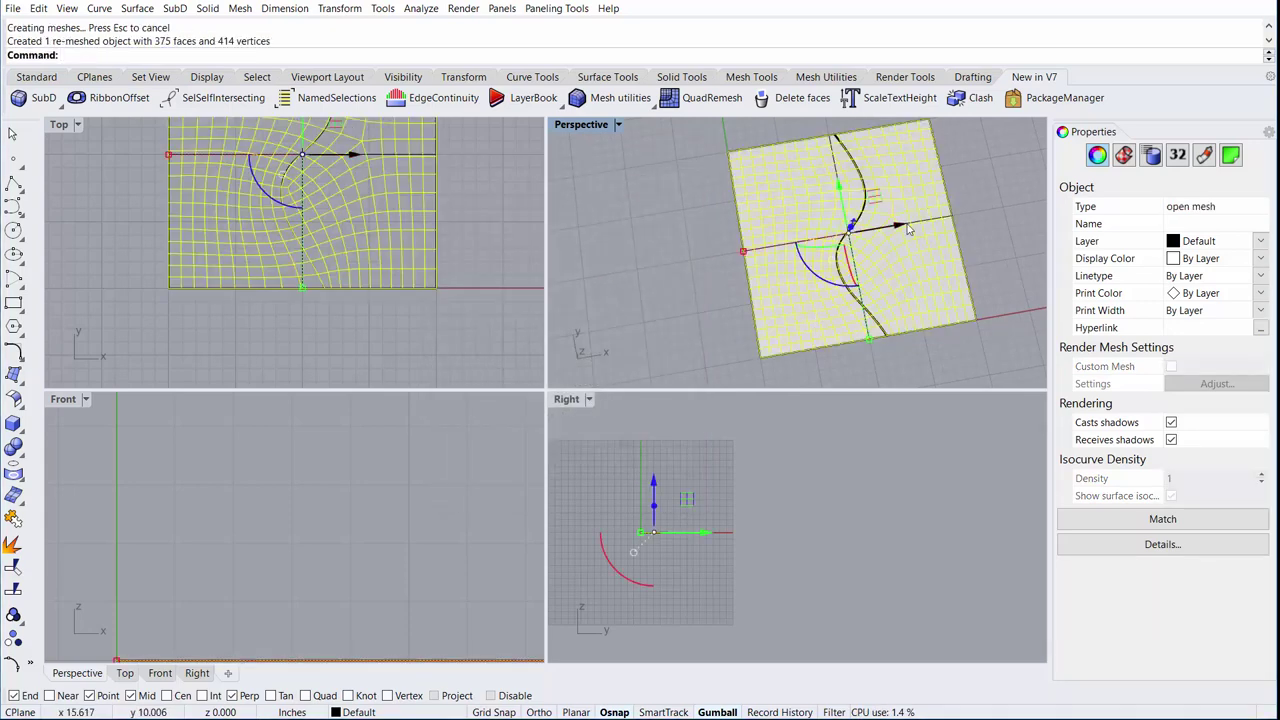
drag(910, 226, 641, 294)
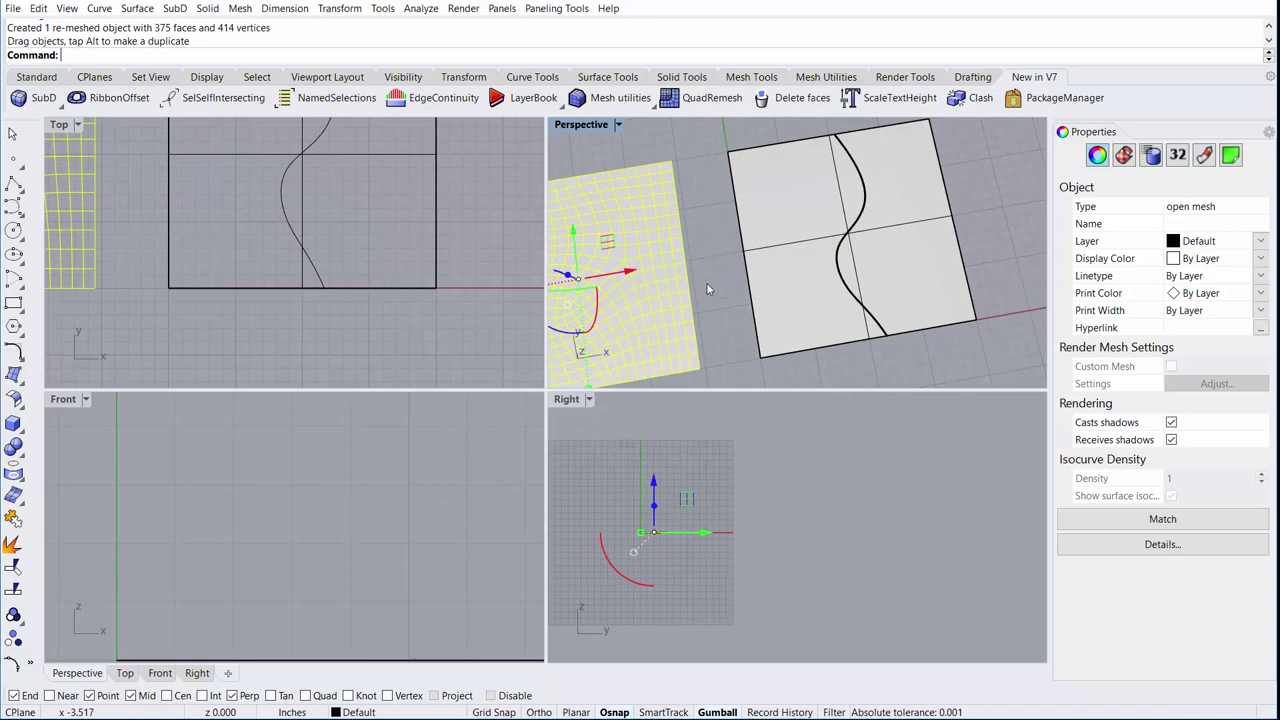
Deselect the moved mesh and start quad remeshing the pump top polysurface
click(706, 281)
scroll(706, 281, up, 3)
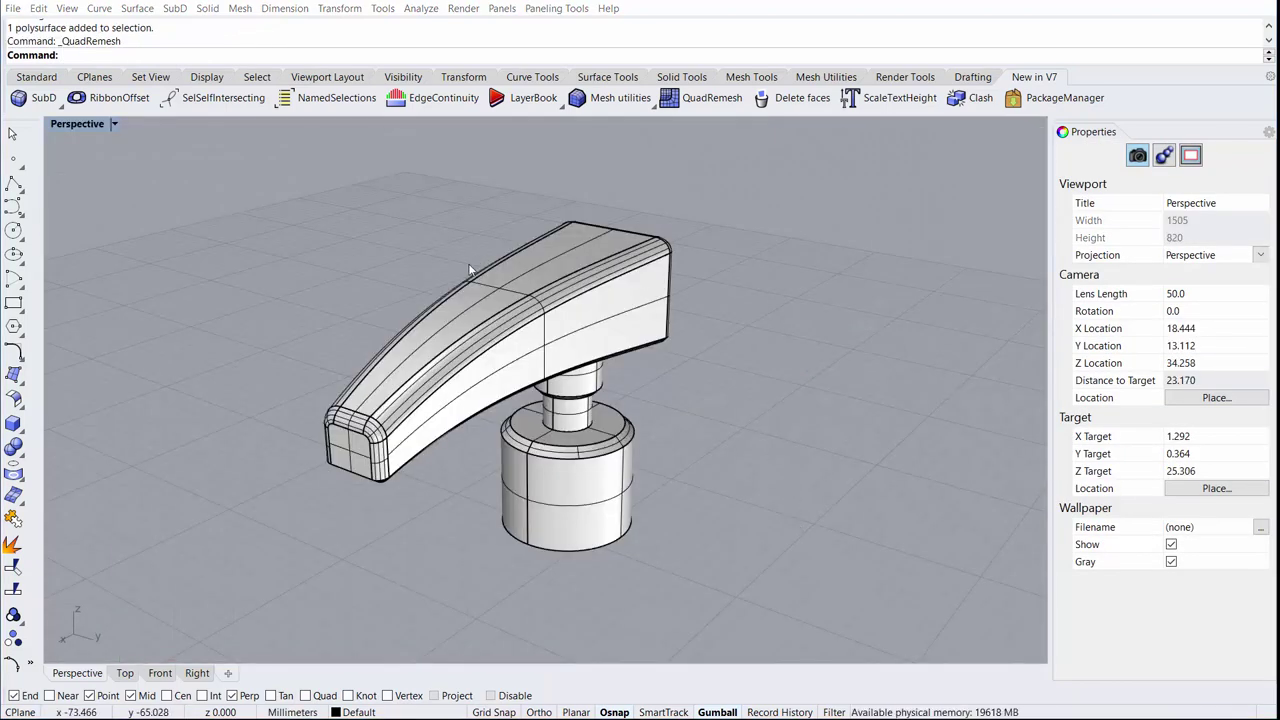
click(589, 276)
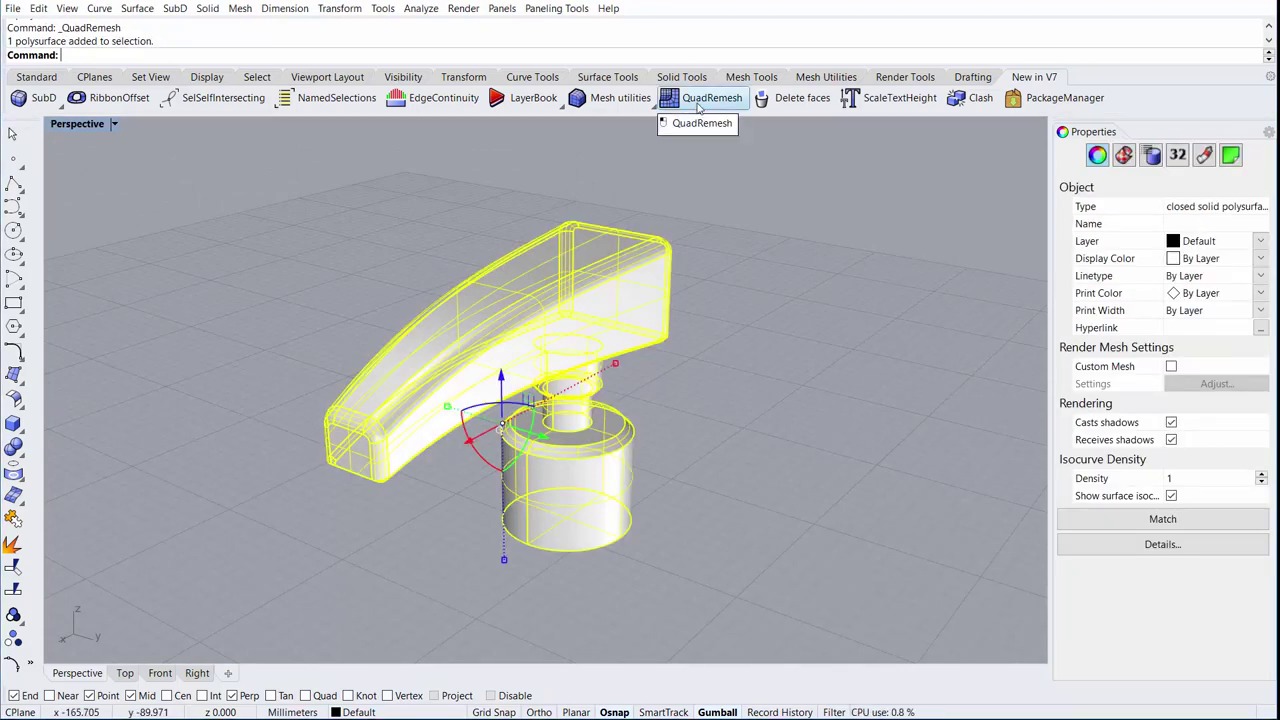
click(700, 107)
Enable the live remesh preview, hide the original polysurface, and orbit to inspect
drag(603, 183, 799, 204)
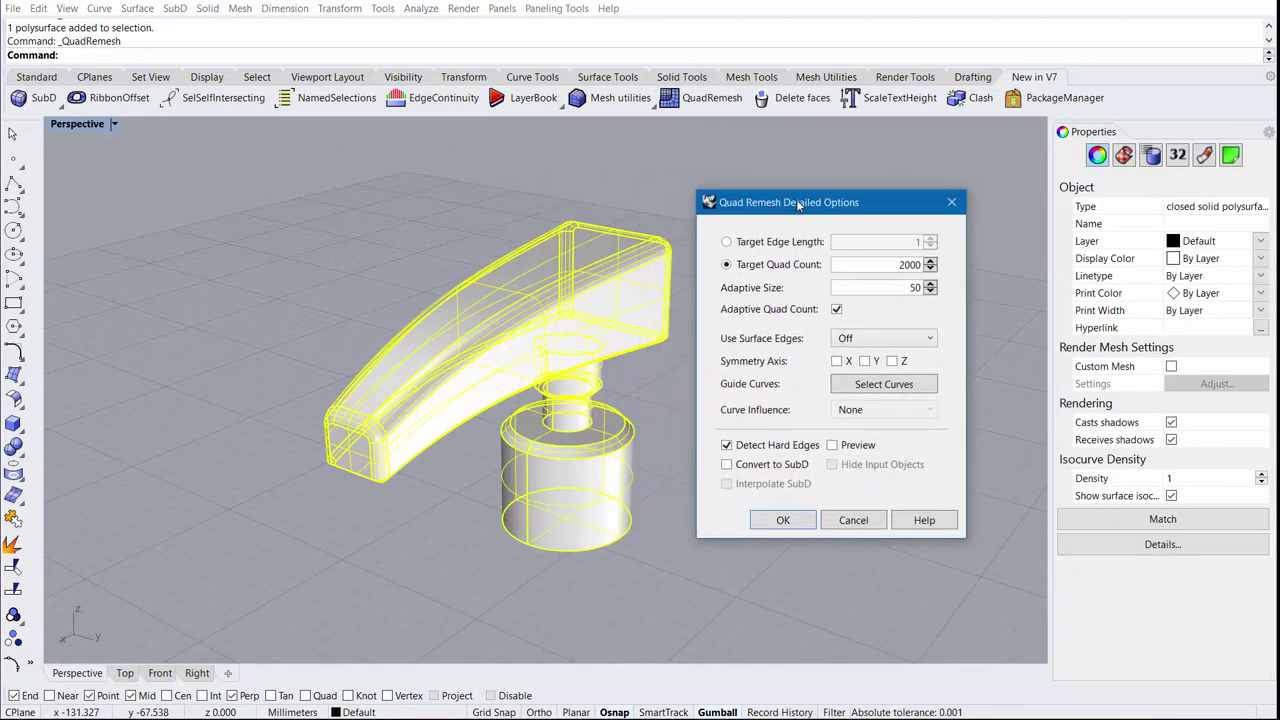
click(833, 446)
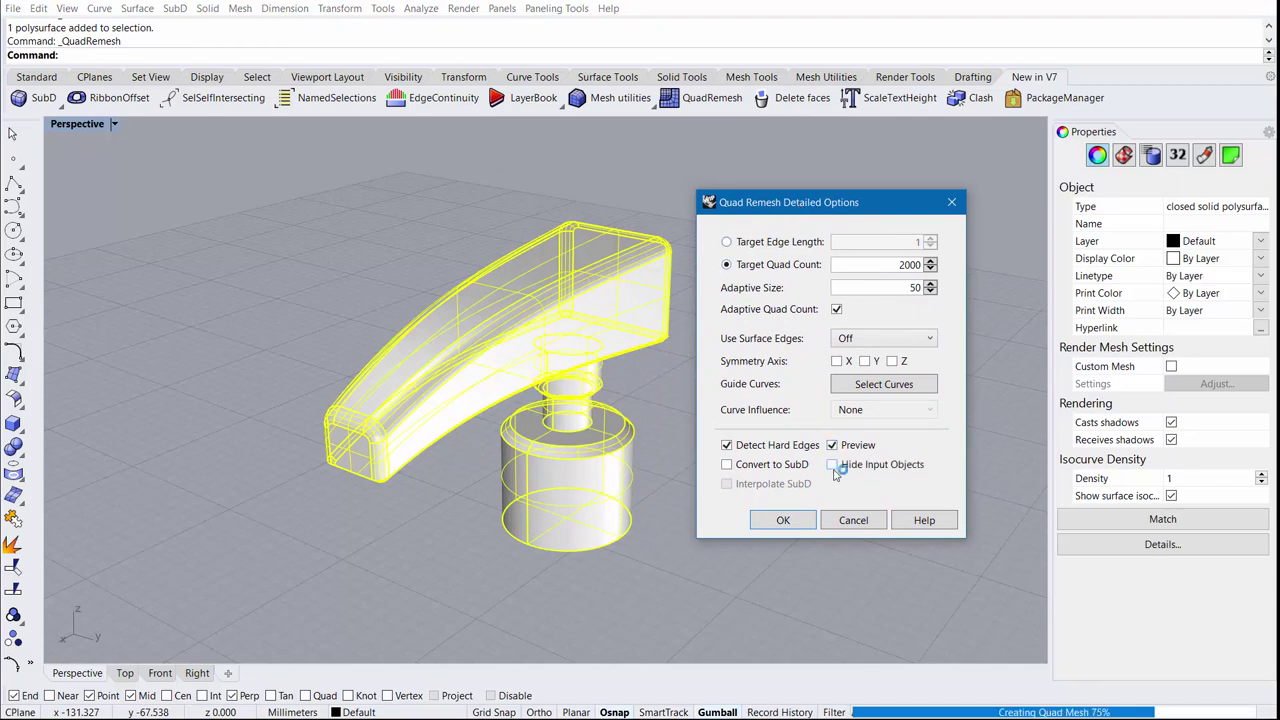
click(833, 466)
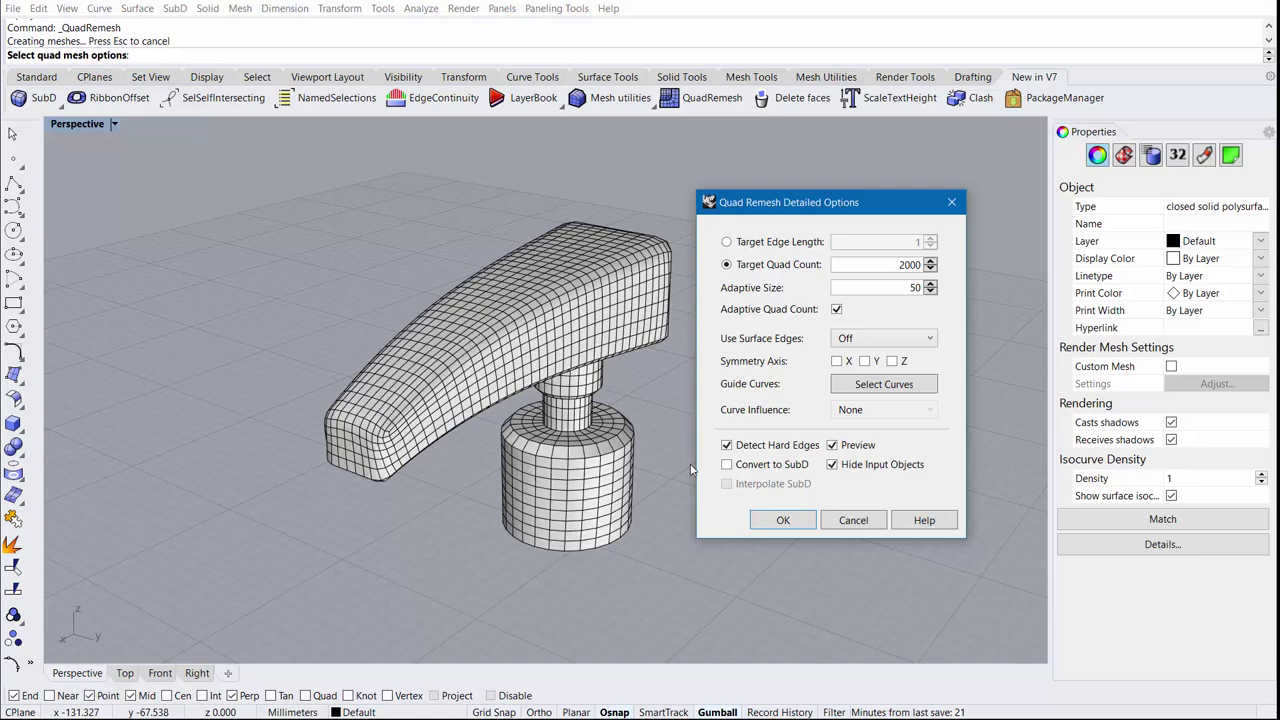
mouse_move(665, 473)
right_down()
mouse_move(528, 435)
mouse_move(636, 632)
mouse_move(650, 456)
right_up()
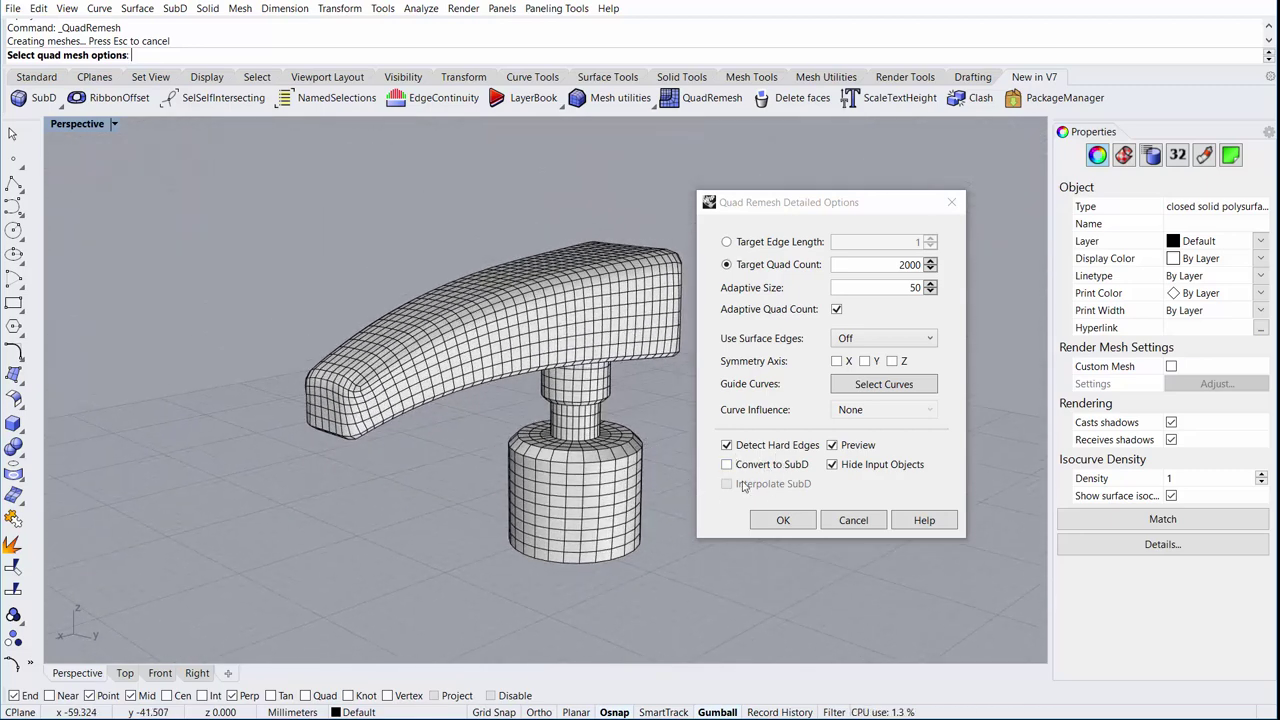
right_drag(540, 392, 543, 388)
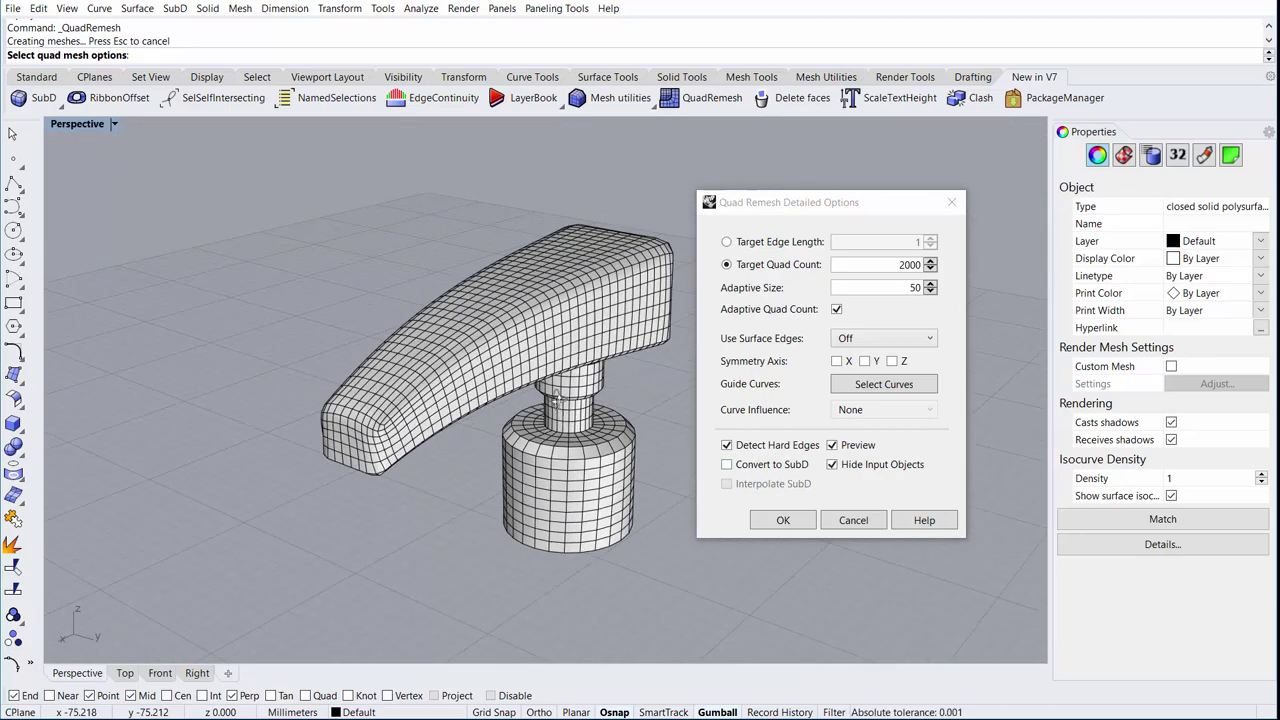
Change the pump top target quad count from 2000 to 100, then inspect the coarser preview
double_click(872, 262)
text(100)
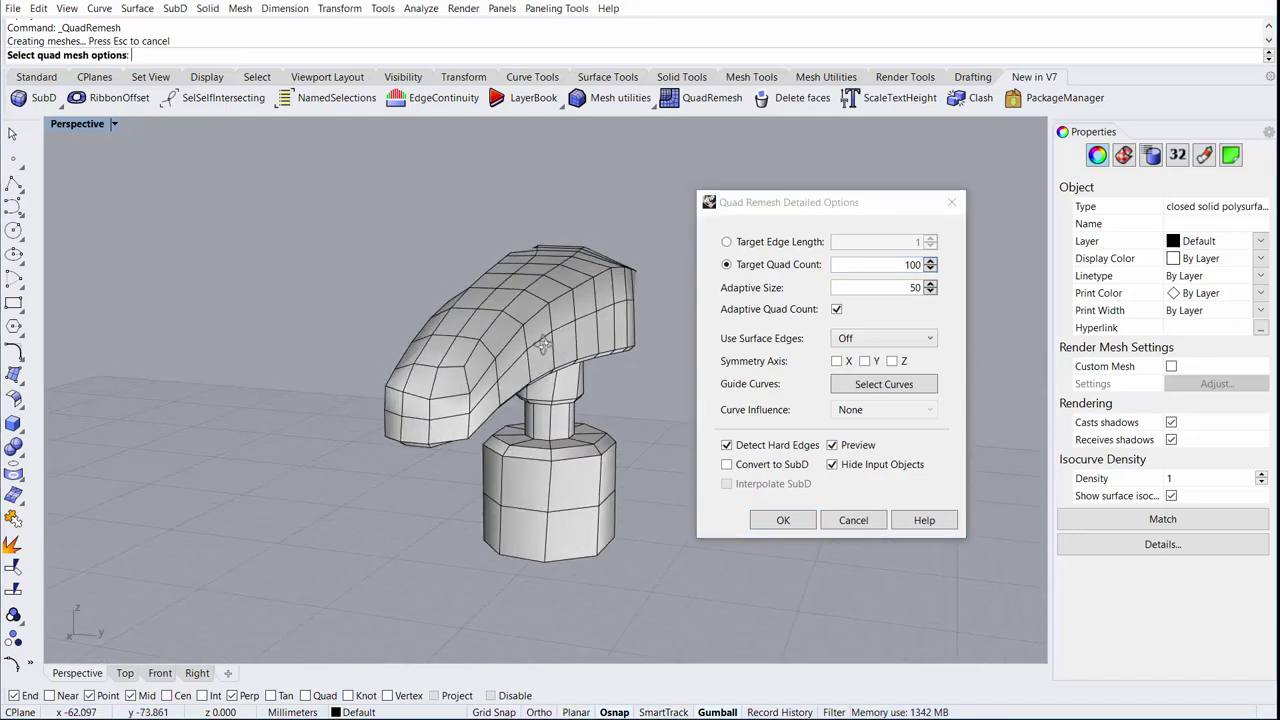
mouse_move(541, 344)
right_down()
mouse_move(487, 350)
mouse_move(624, 437)
mouse_move(487, 371)
mouse_move(526, 369)
mouse_move(480, 403)
right_up()
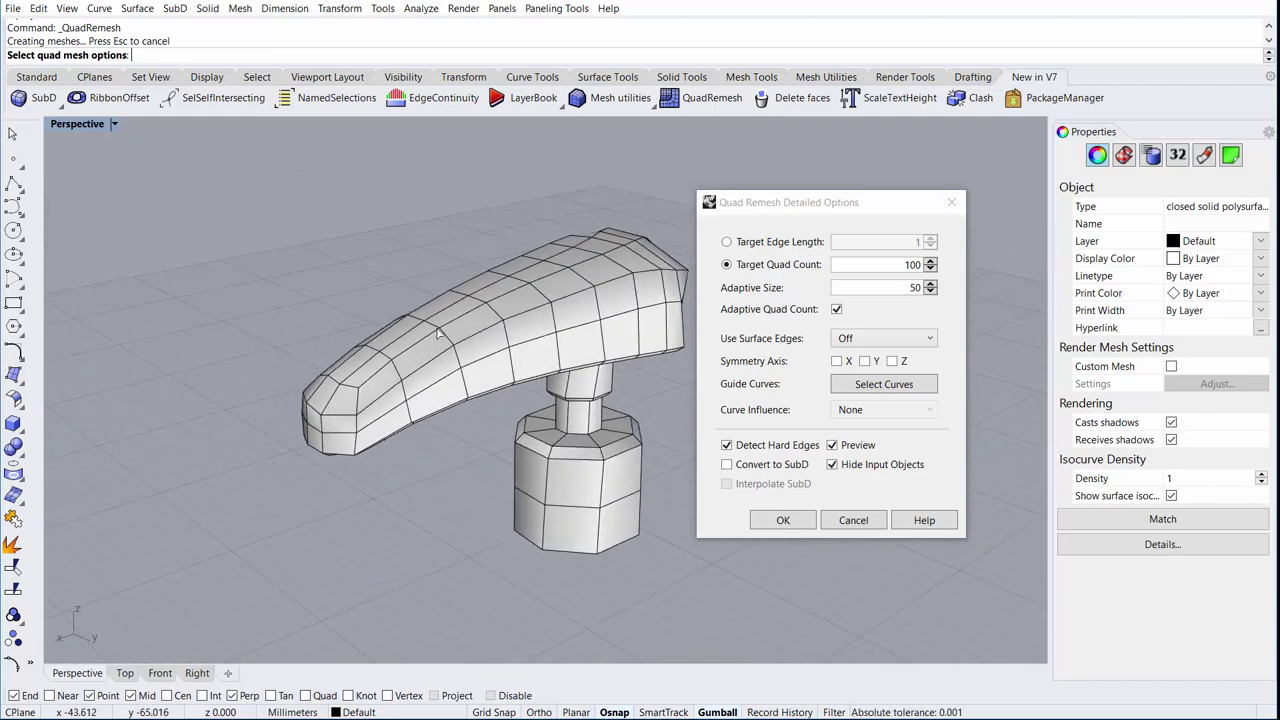
right_drag(437, 333, 529, 221)
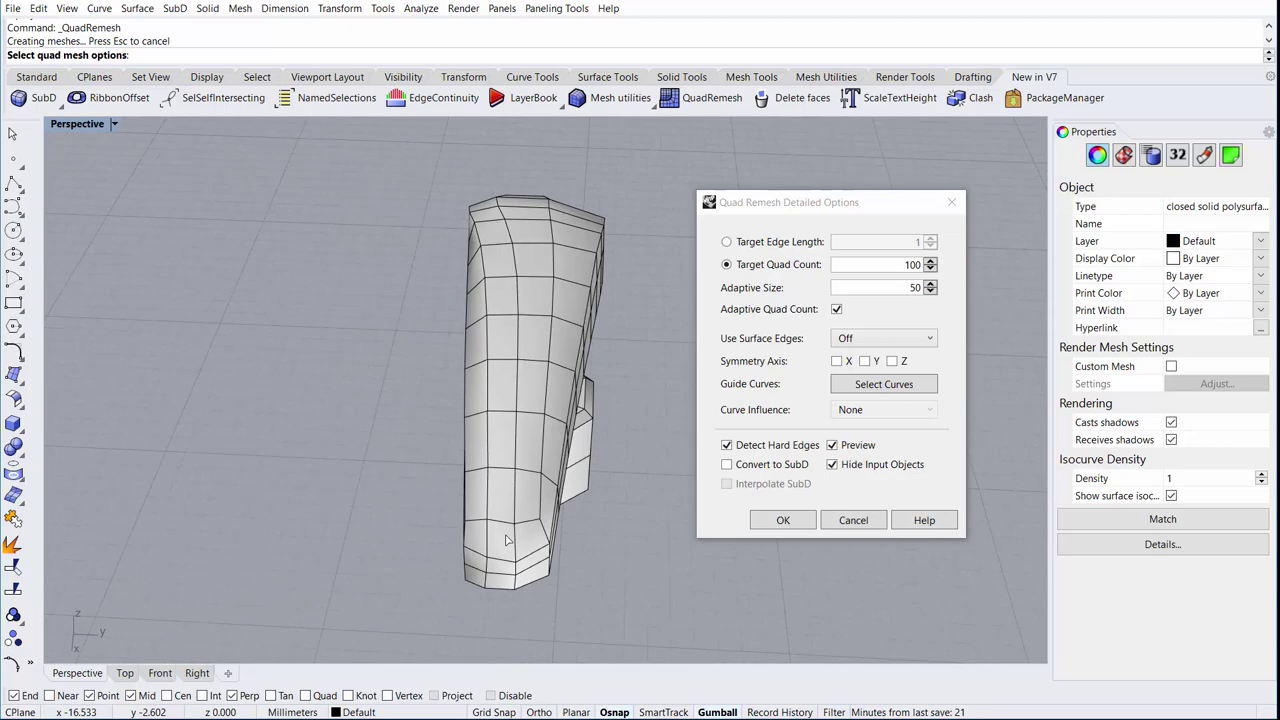
right_drag(503, 593, 817, 488)
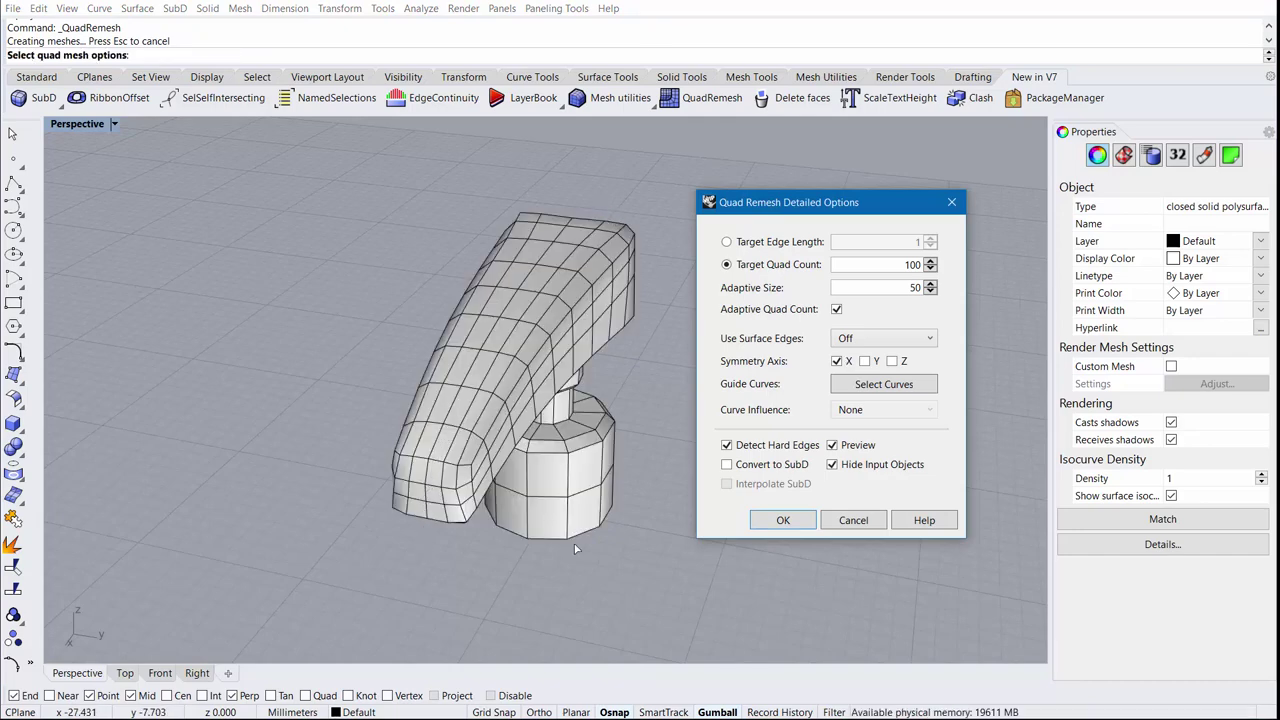
mouse_move(425, 503)
right_down()
mouse_move(425, 491)
mouse_move(525, 510)
right_up()
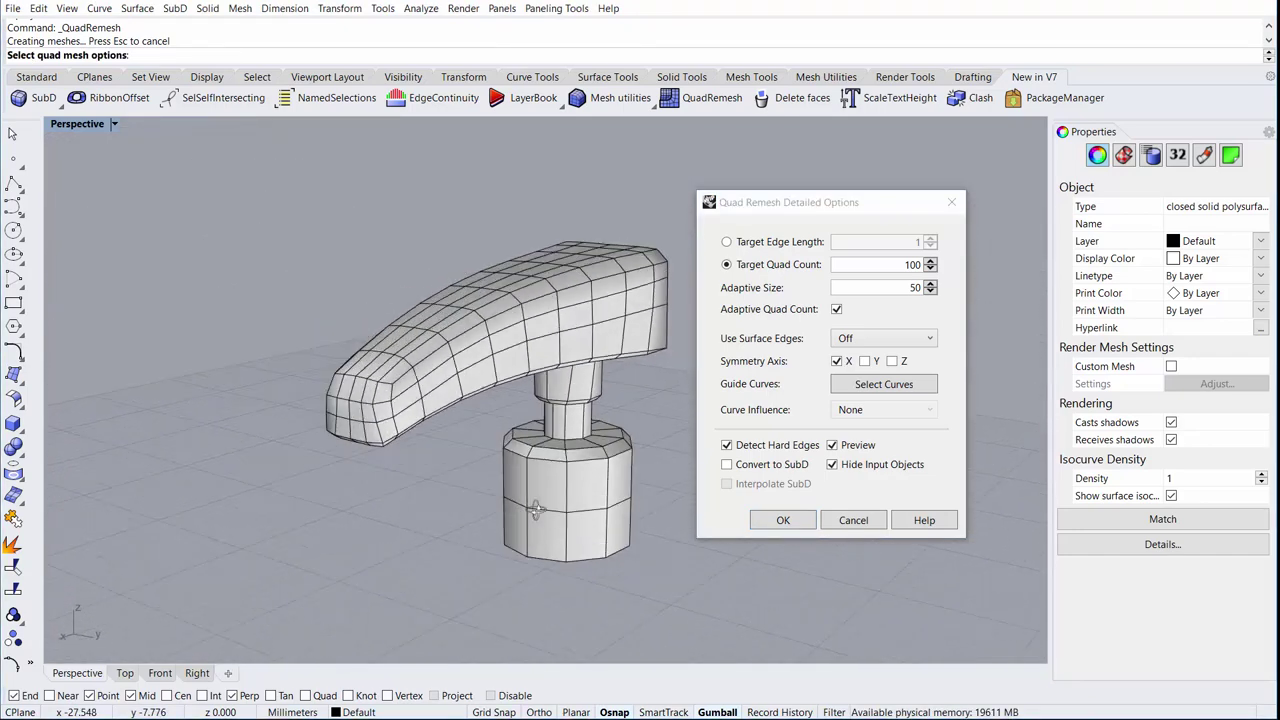
Turn on Convert to SubD and compare the preview with hard-edge detection on and off
click(727, 466)
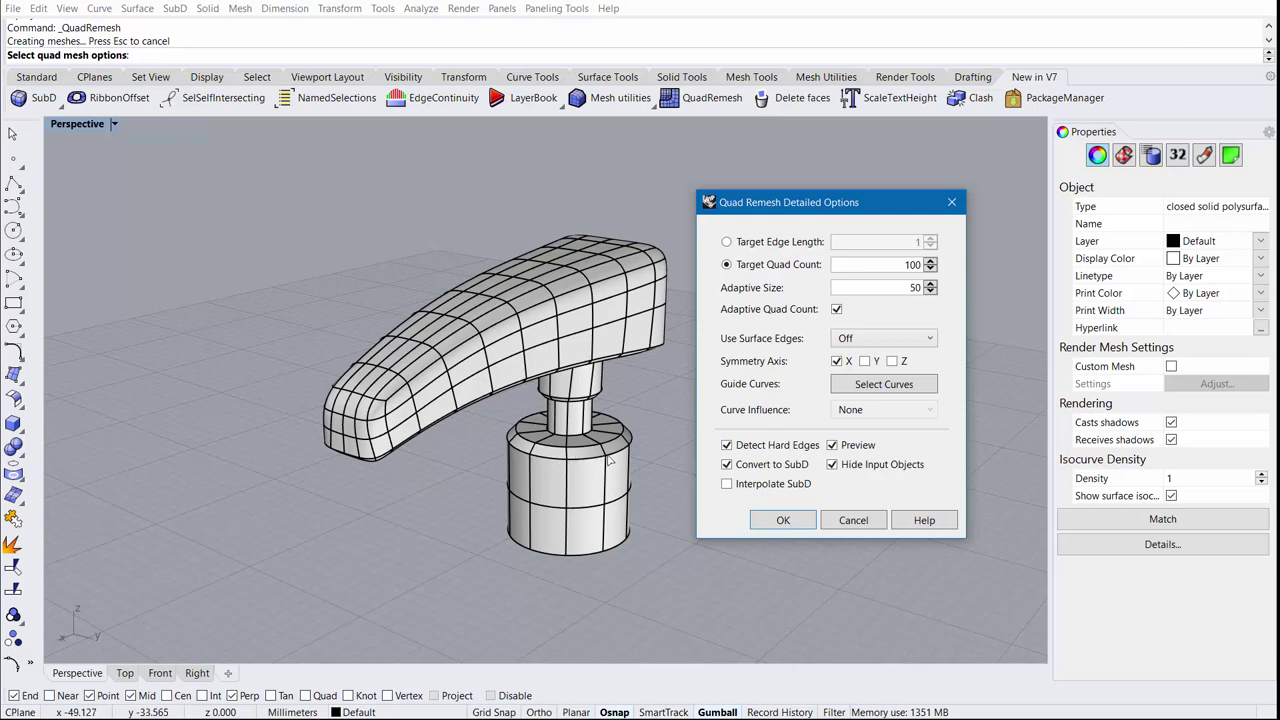
right_drag(613, 465, 703, 453)
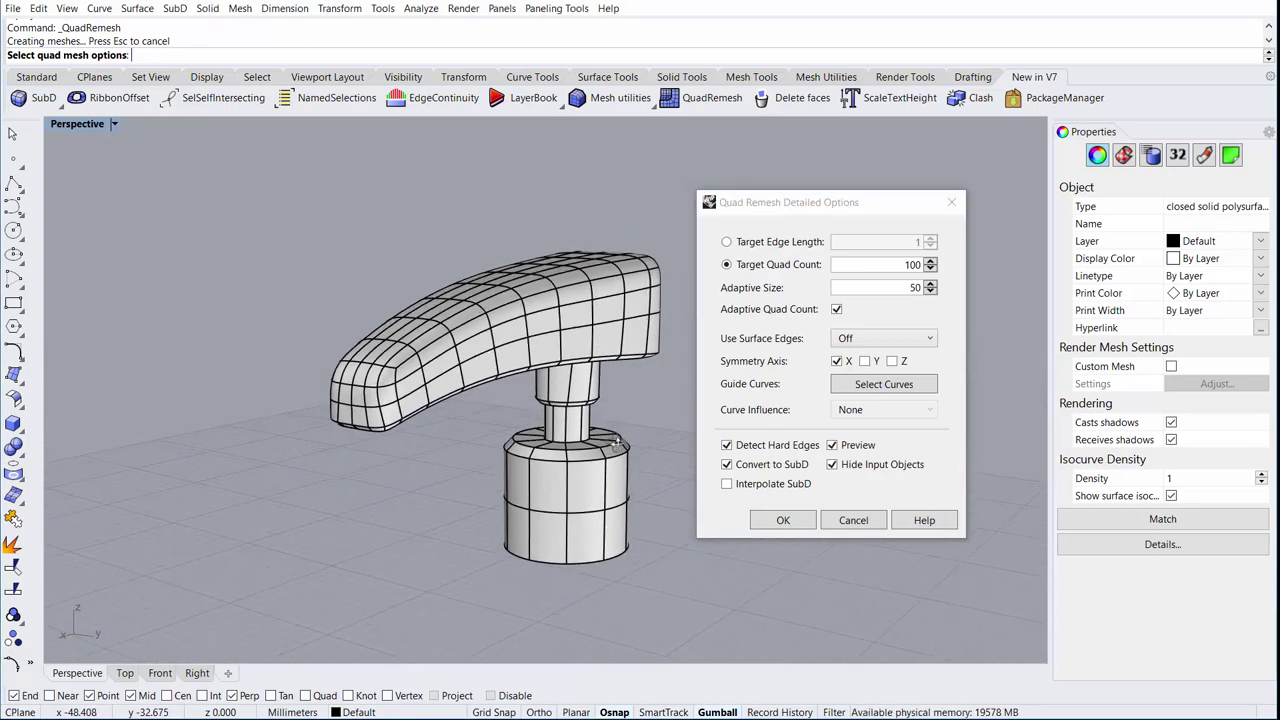
click(728, 449)
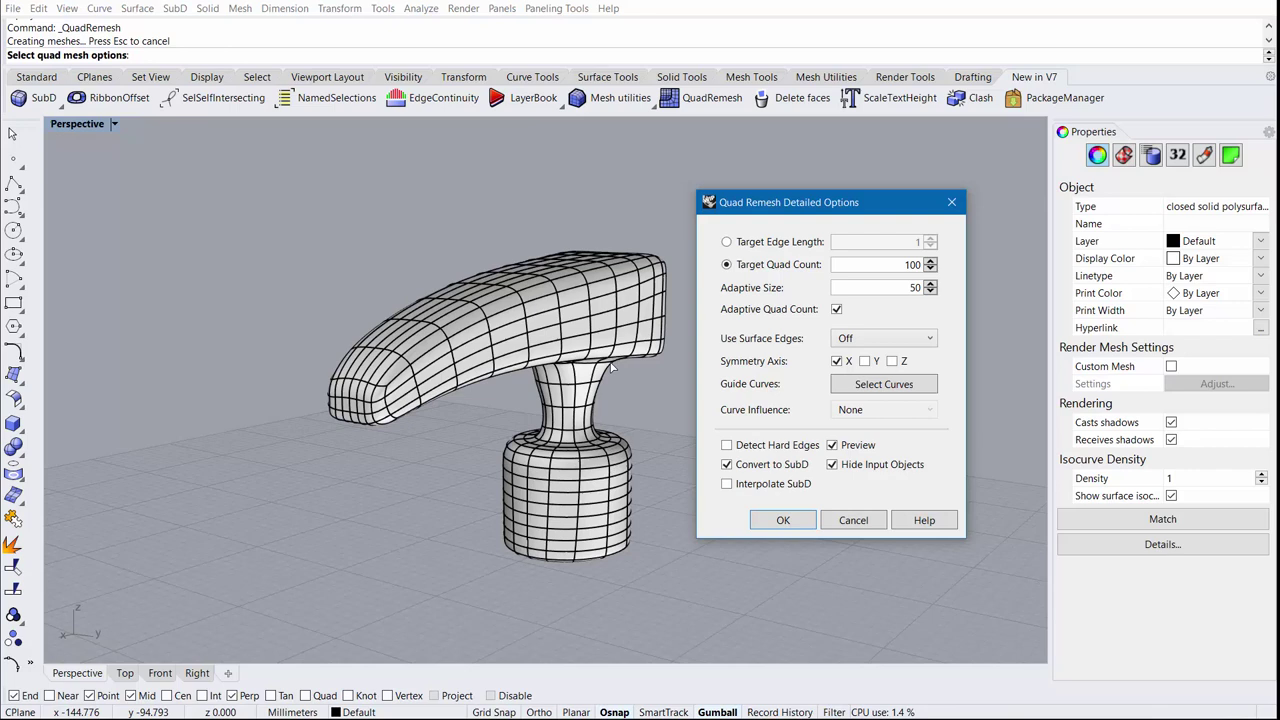
click(727, 446)
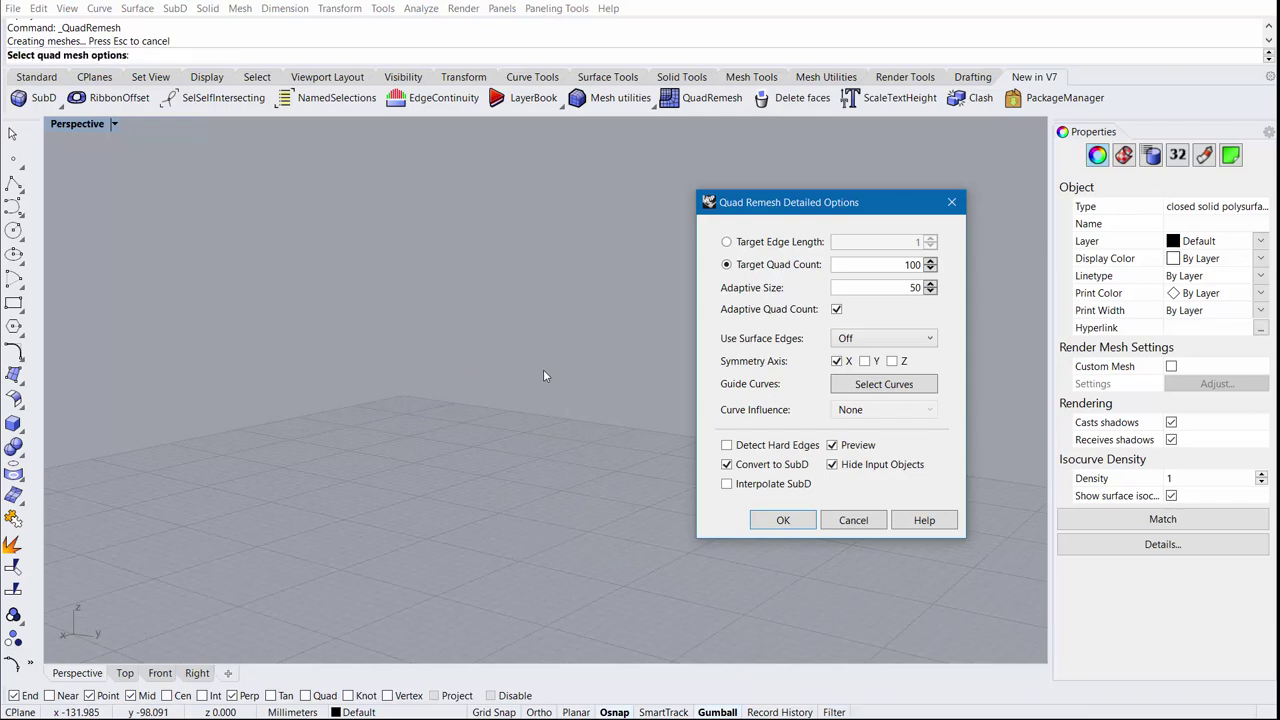
right_drag(545, 375, 542, 403)
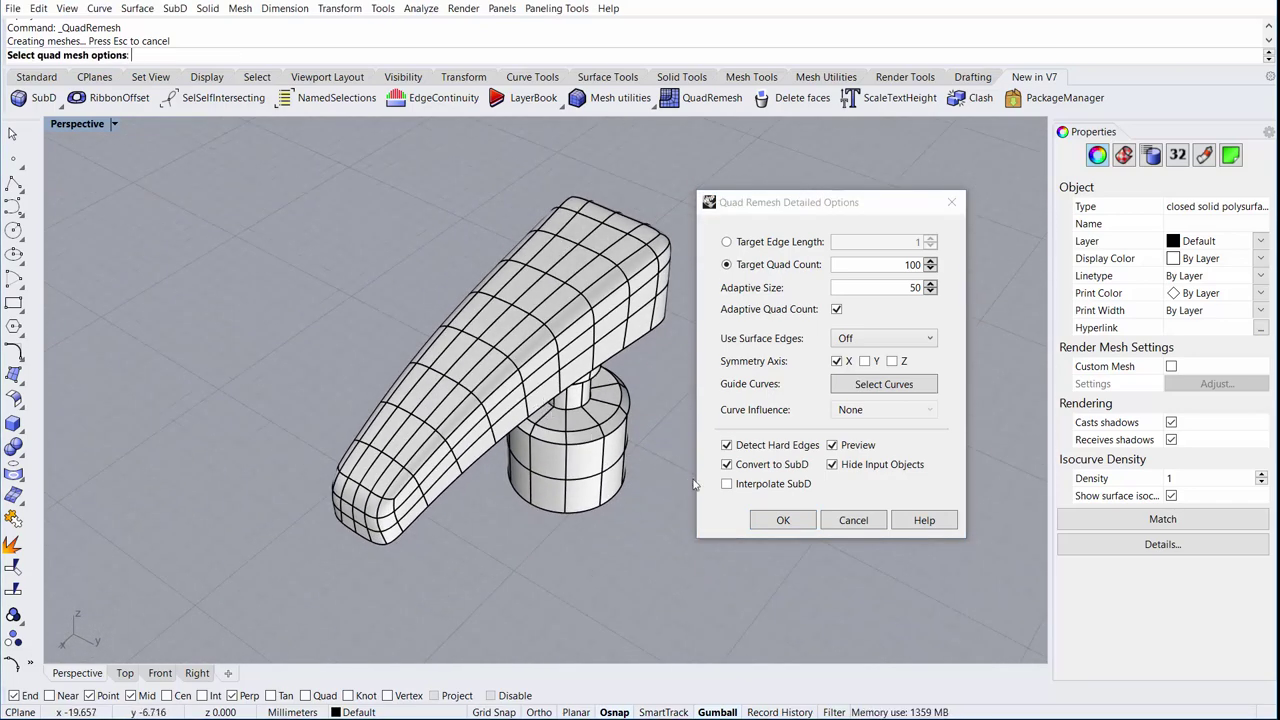
Show the original pump top alongside the SubD preview and orbit to compare them
click(832, 464)
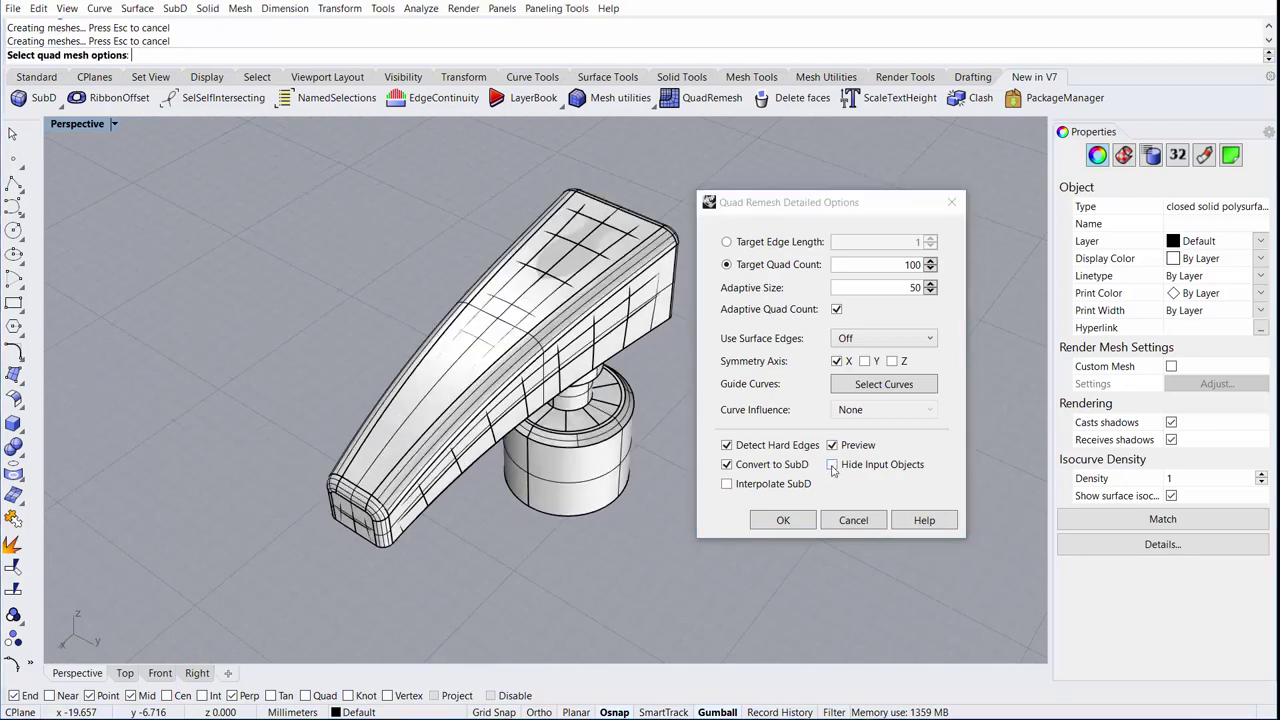
mouse_move(694, 493)
right_down()
mouse_move(423, 425)
mouse_move(613, 435)
mouse_move(612, 422)
right_up()
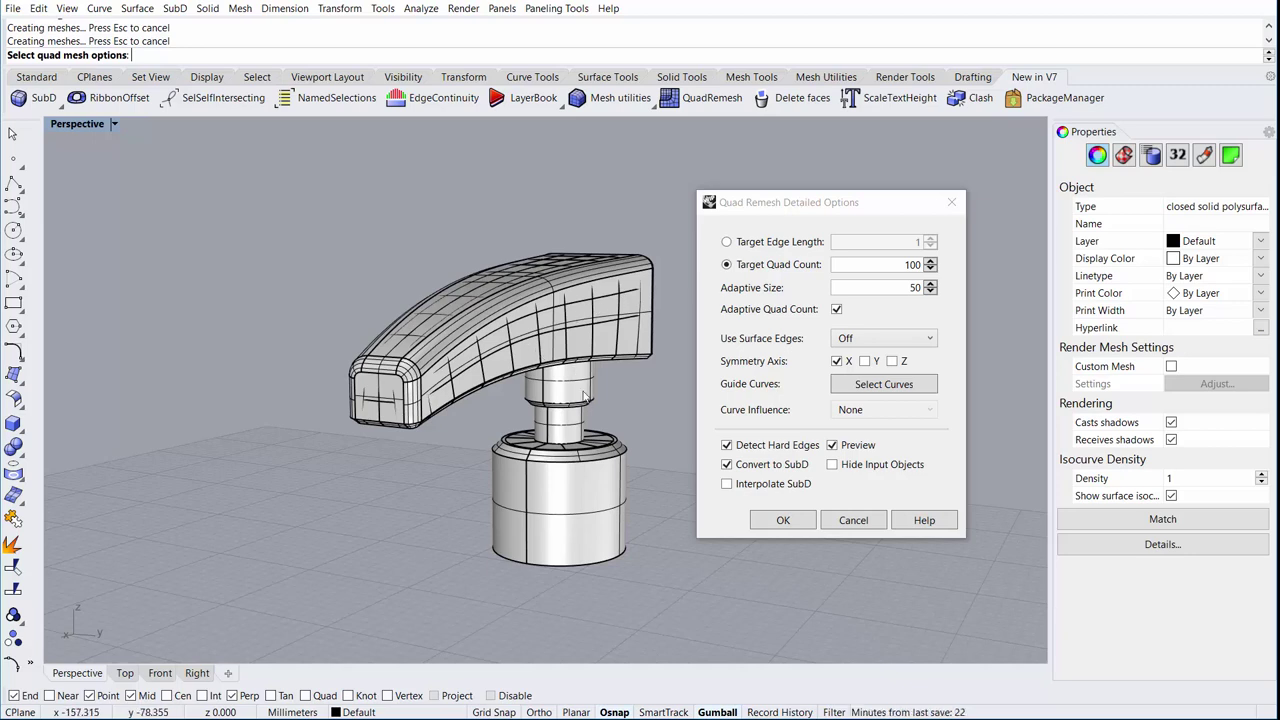
right_drag(585, 397, 615, 405)
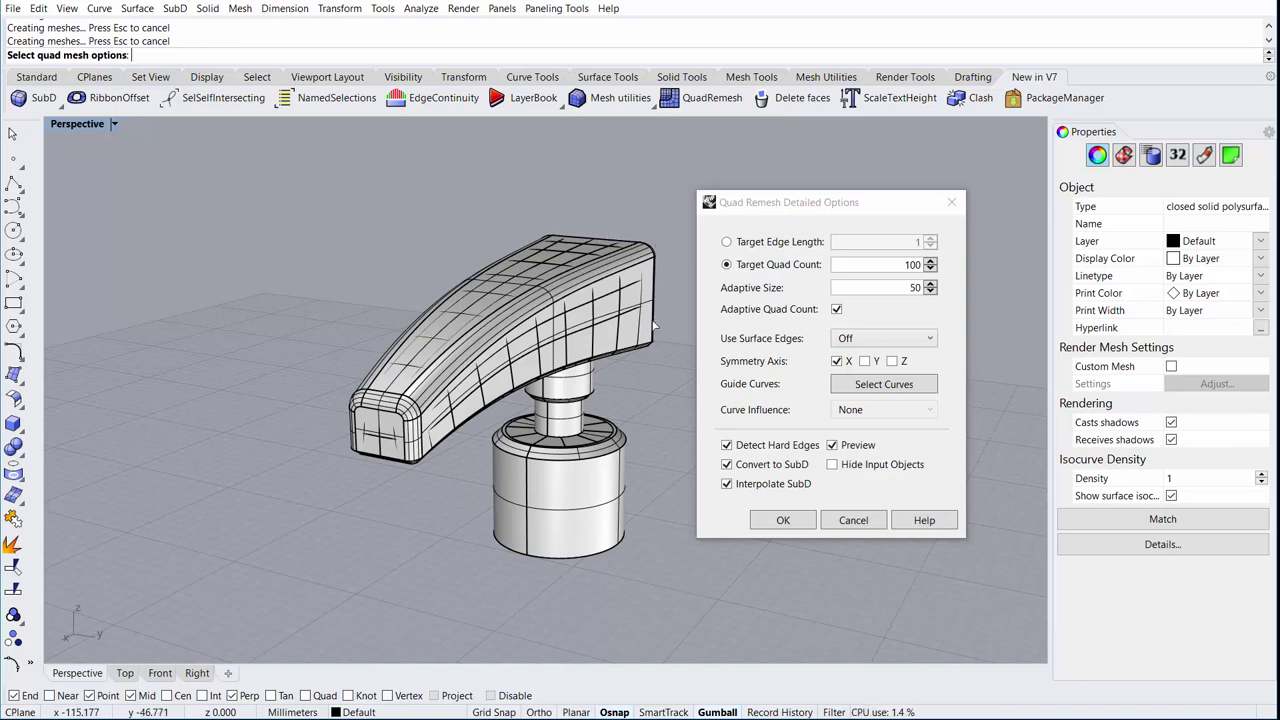
Create the SubD remesh of the pump top and move it beside the original
click(798, 524)
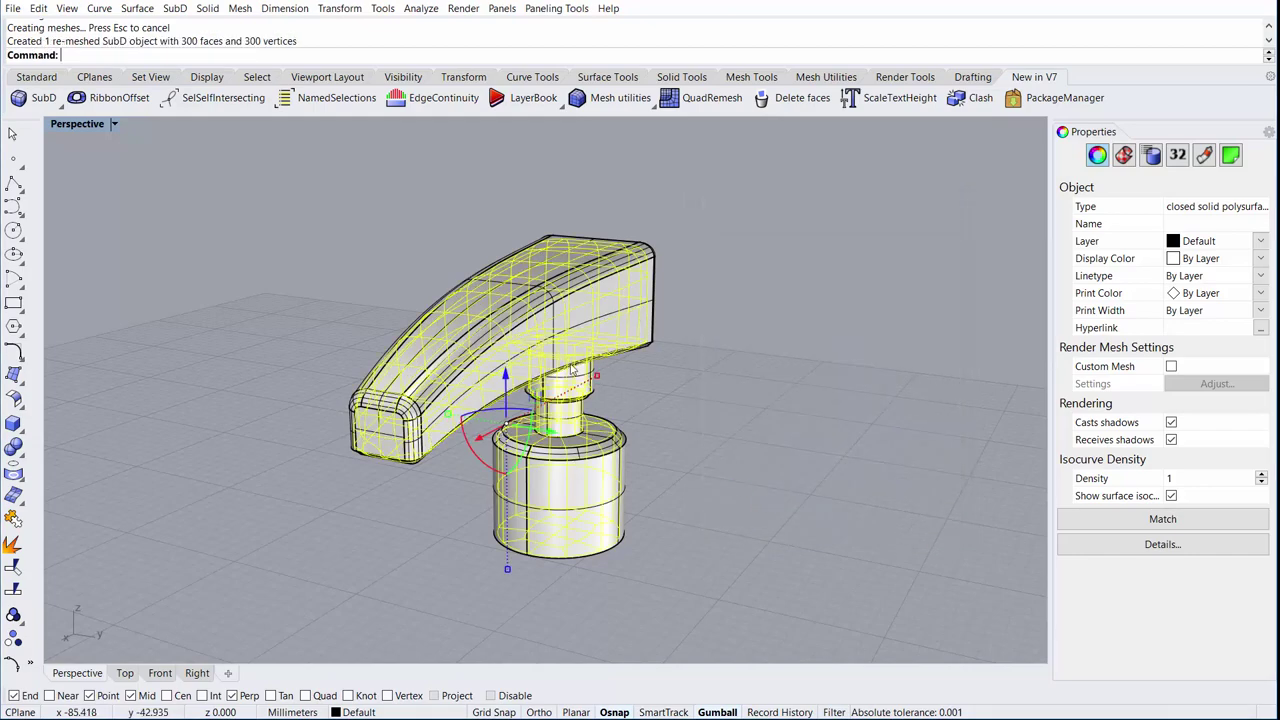
drag(495, 405, 902, 486)
key(alt)
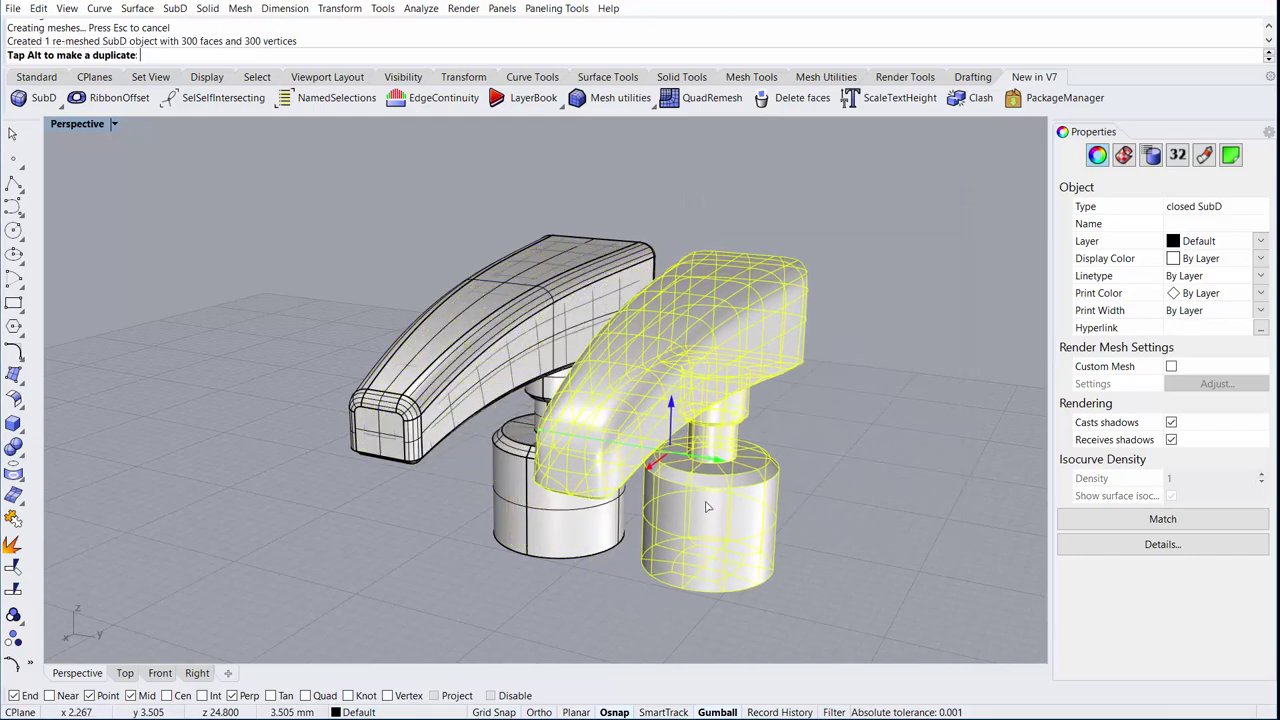
Select two faces at the SubD arm's end and pull them to reshape it
click(895, 475)
mouse_move(926, 441)
right_down()
mouse_move(643, 465)
mouse_move(445, 408)
mouse_move(530, 430)
right_up()
ctrl+shift+click(443, 408)
drag(528, 430, 570, 457)
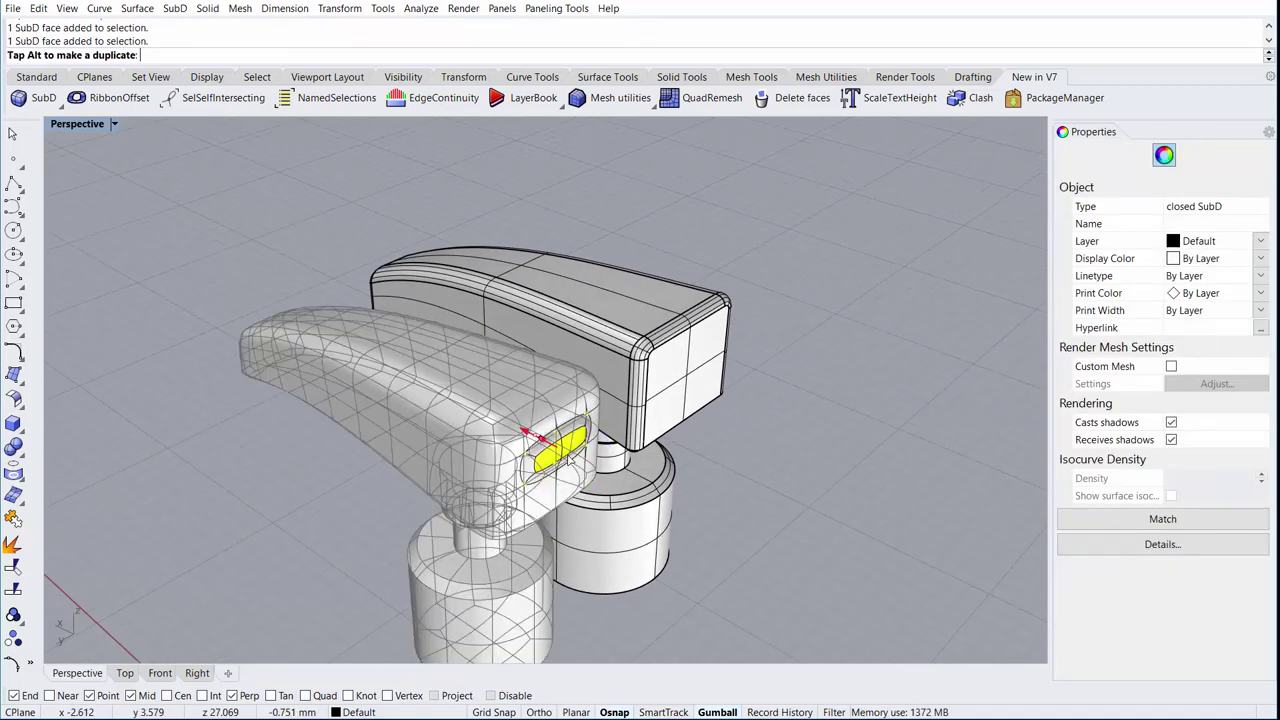